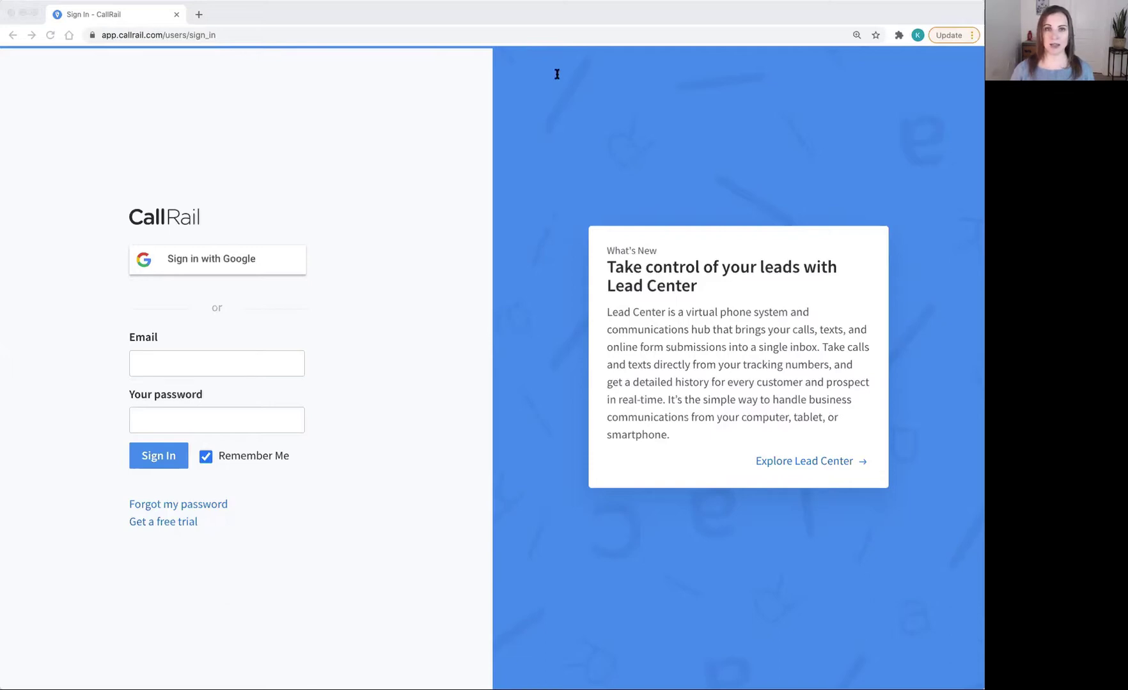
Step: Sign in to CallRail with the account e-mail and password
{"action": "left_click", "coordinate": [174, 363]}
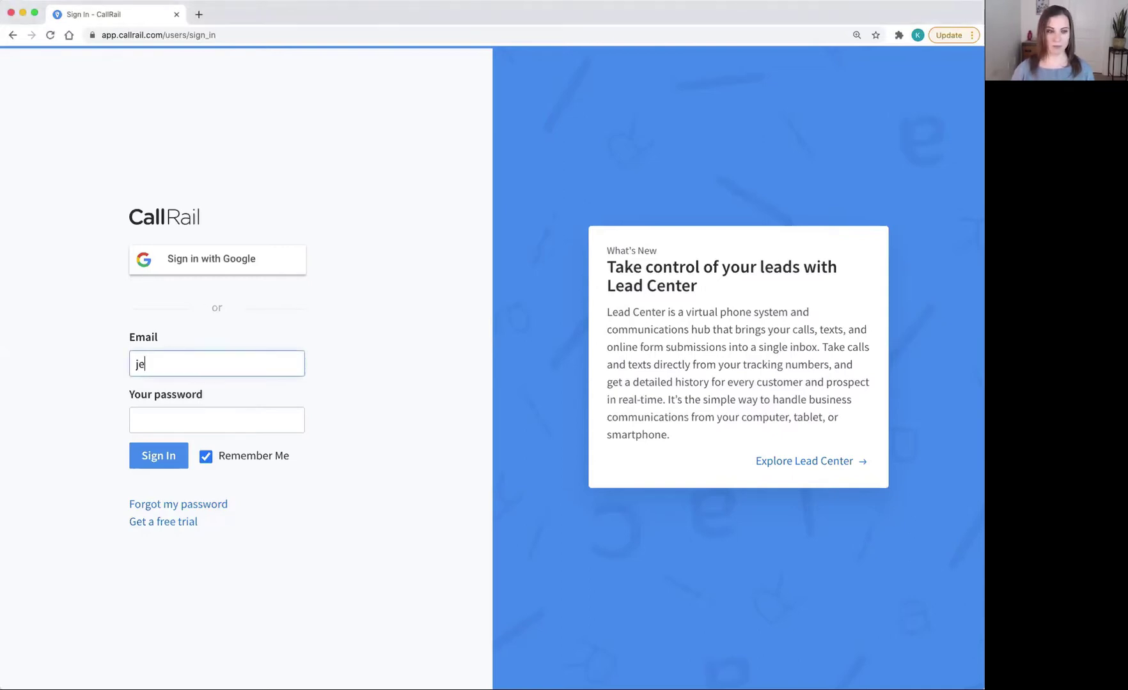
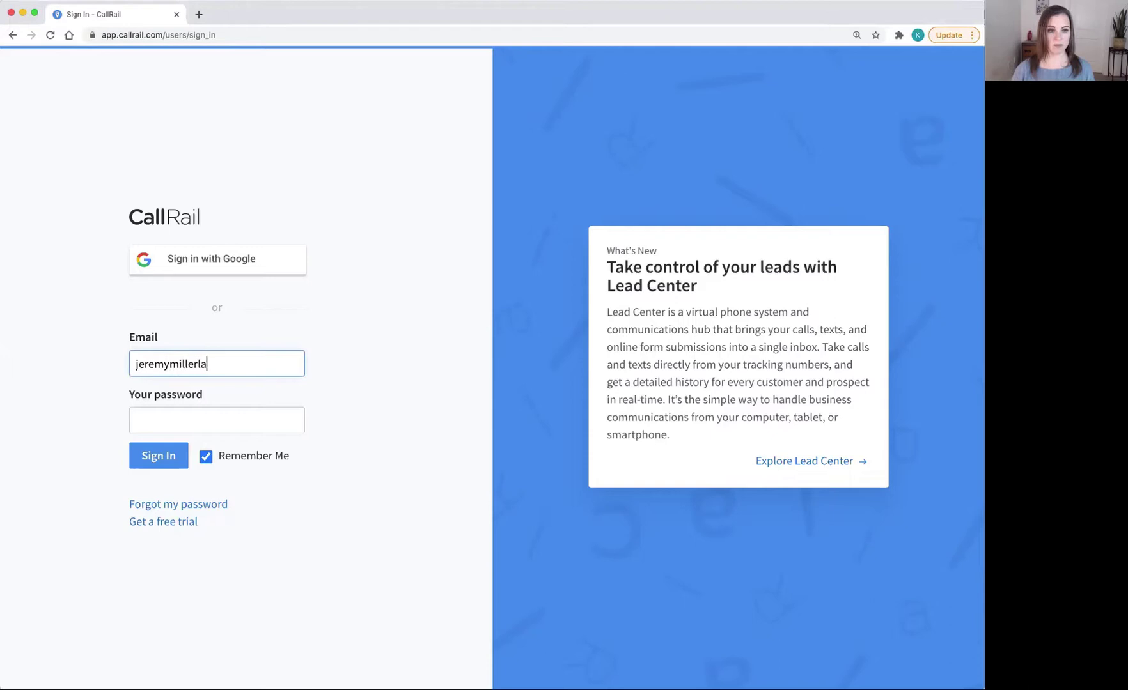
{"action": "key", "text": "Tab"}
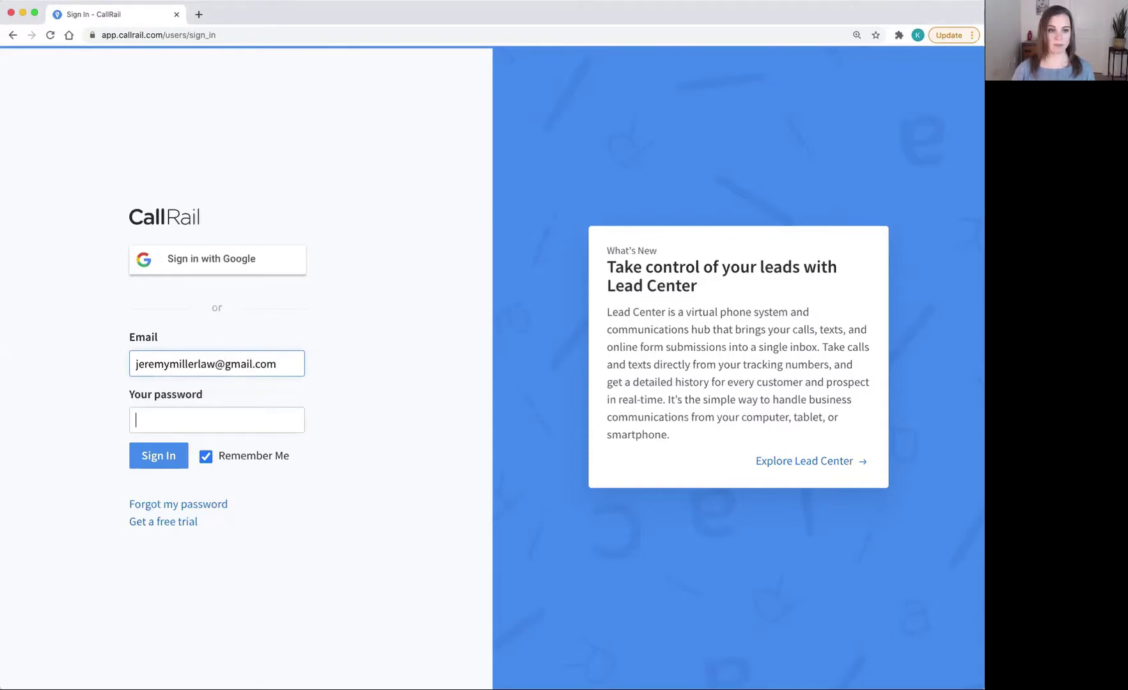
{"action": "type", "text": "••••••••"}
{"action": "left_click", "coordinate": [153, 465]}
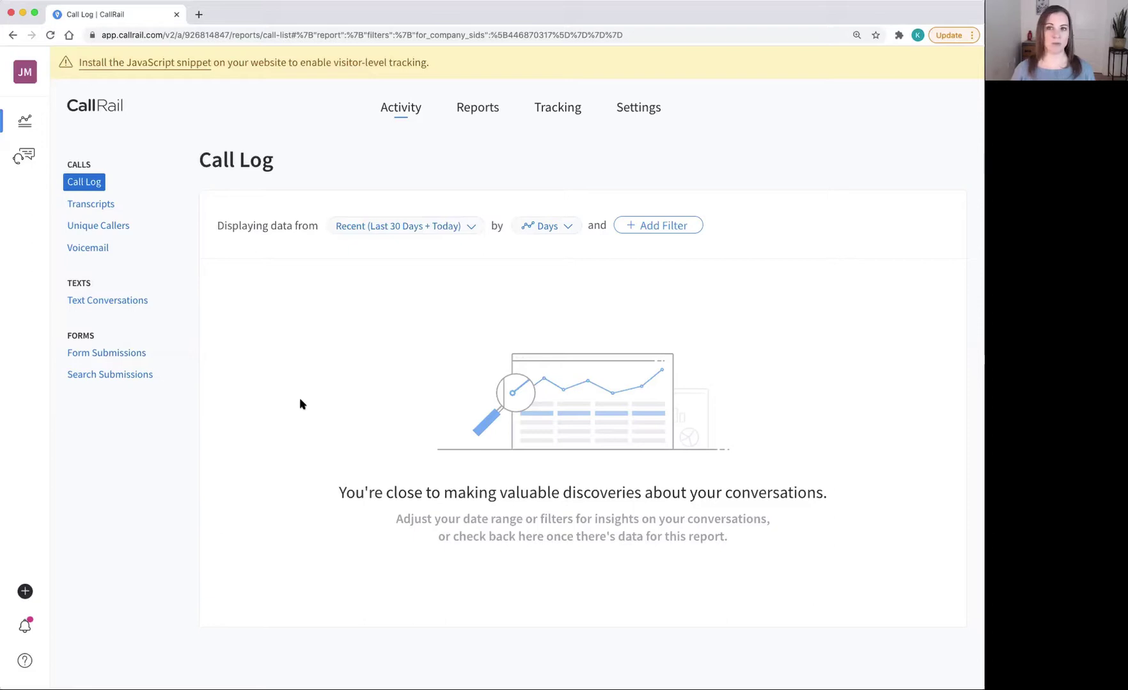
Step: Replace the Google Adwords number's Forward Calls To number with the new destination number and save
{"action": "left_click", "coordinate": [558, 110]}
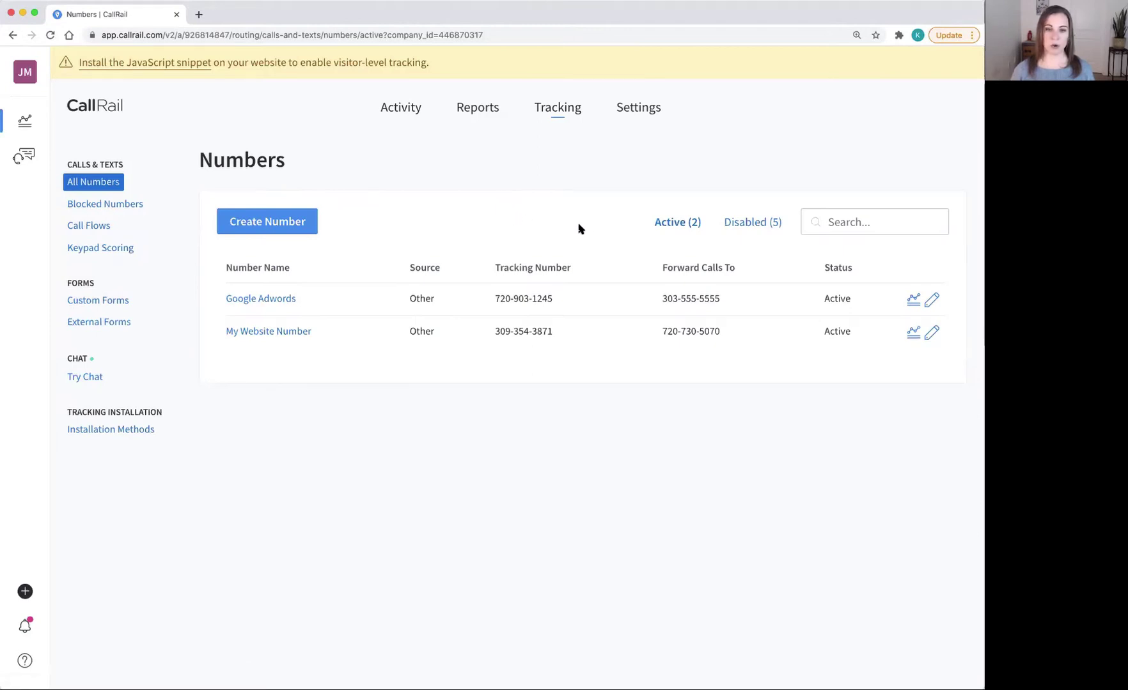
{"action": "left_click", "coordinate": [932, 302]}
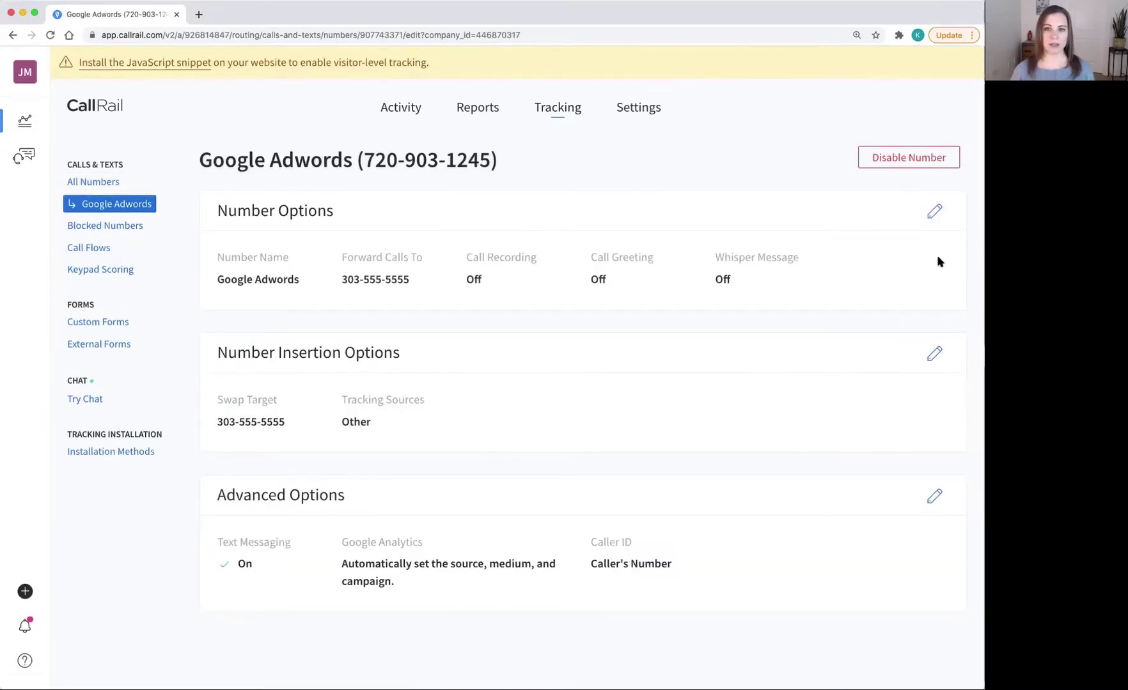
{"action": "left_click", "coordinate": [933, 212]}
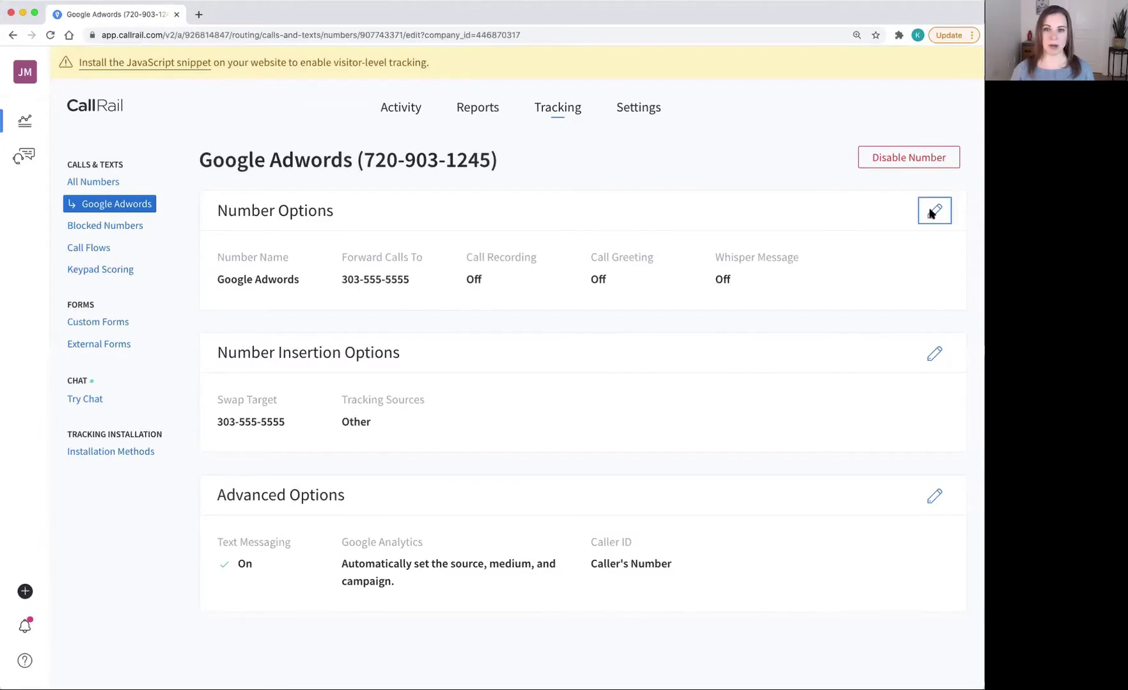
{"action": "scroll", "coordinate": [589, 453], "scroll_direction": "down", "scroll_amount": 5}
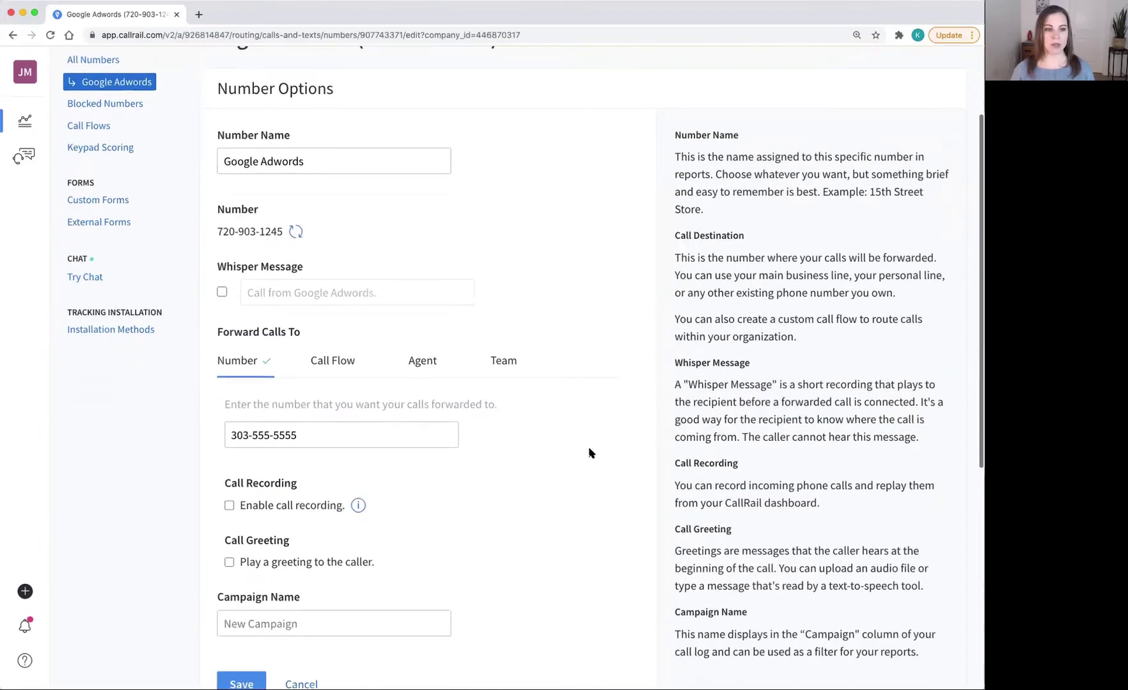
{"action": "scroll", "coordinate": [589, 453], "scroll_direction": "down", "scroll_amount": 2}
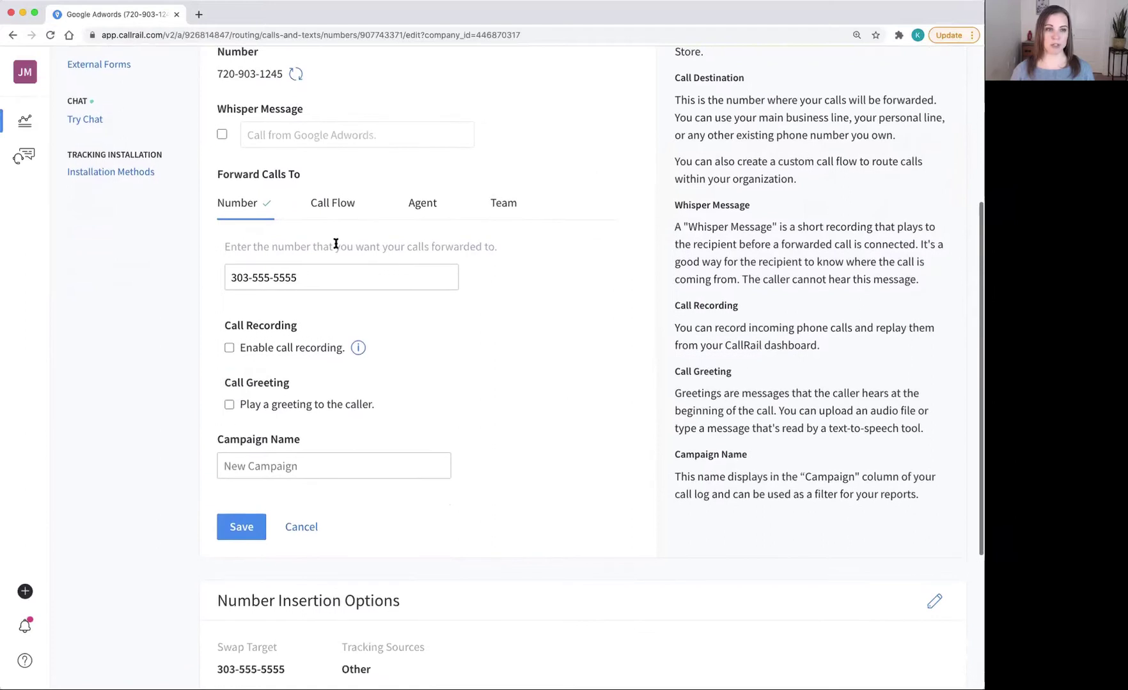
{"action": "left_click_drag", "start_coordinate": [386, 276], "coordinate": [193, 280]}
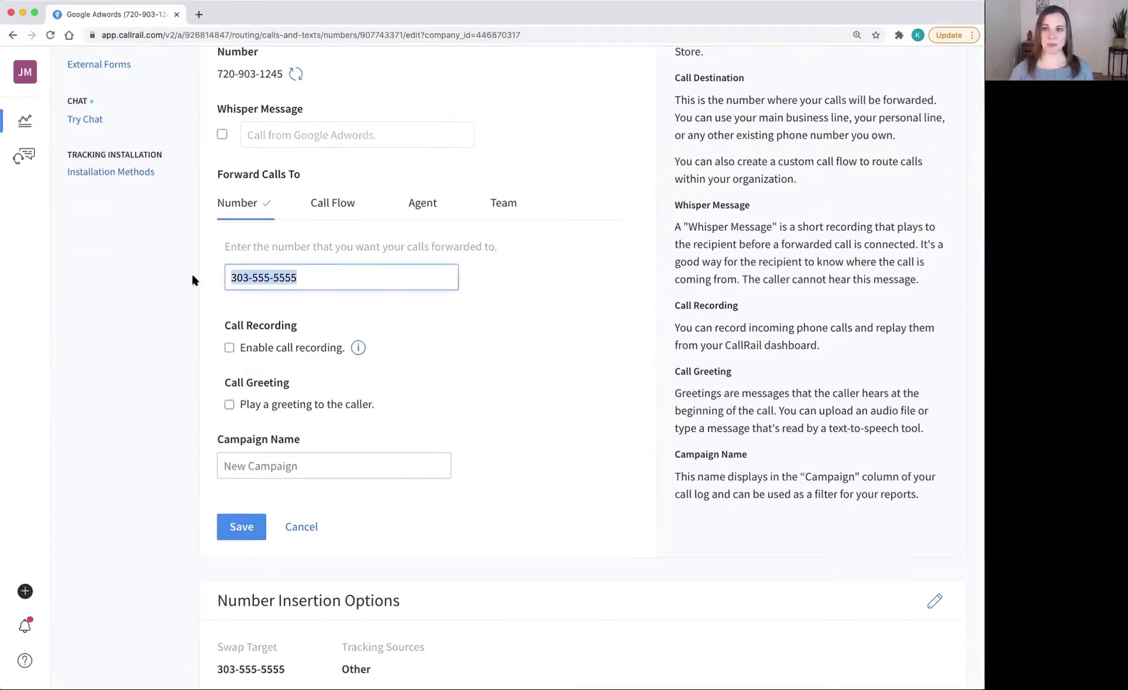
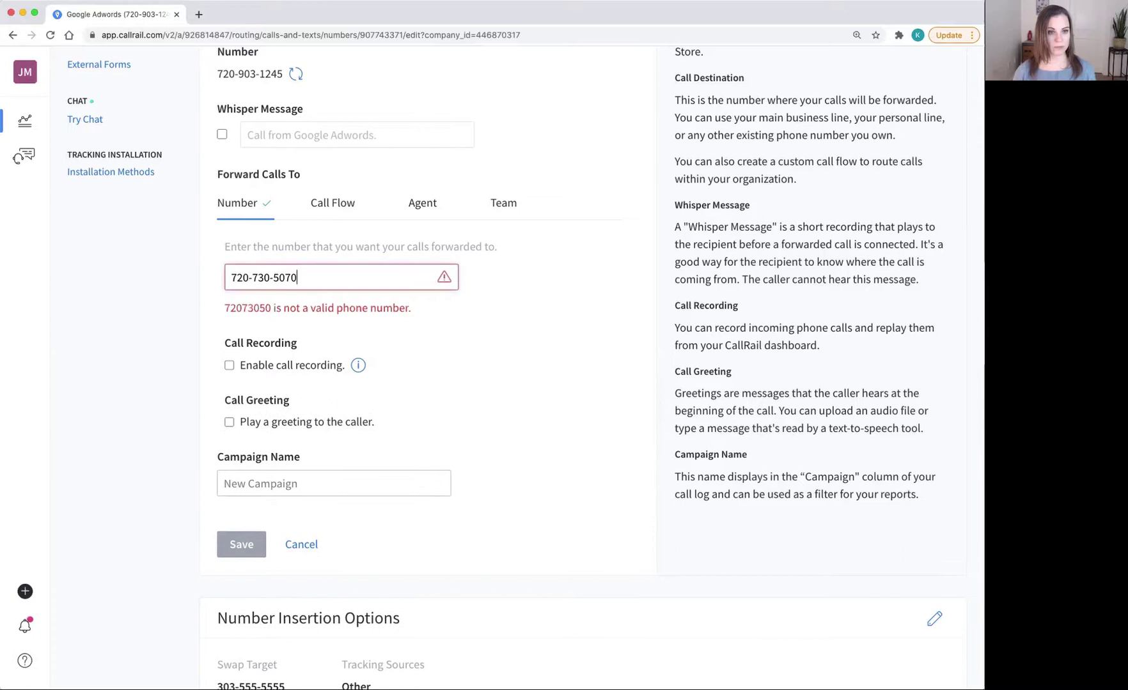
{"action": "scroll", "coordinate": [368, 348], "scroll_direction": "down", "scroll_amount": 2}
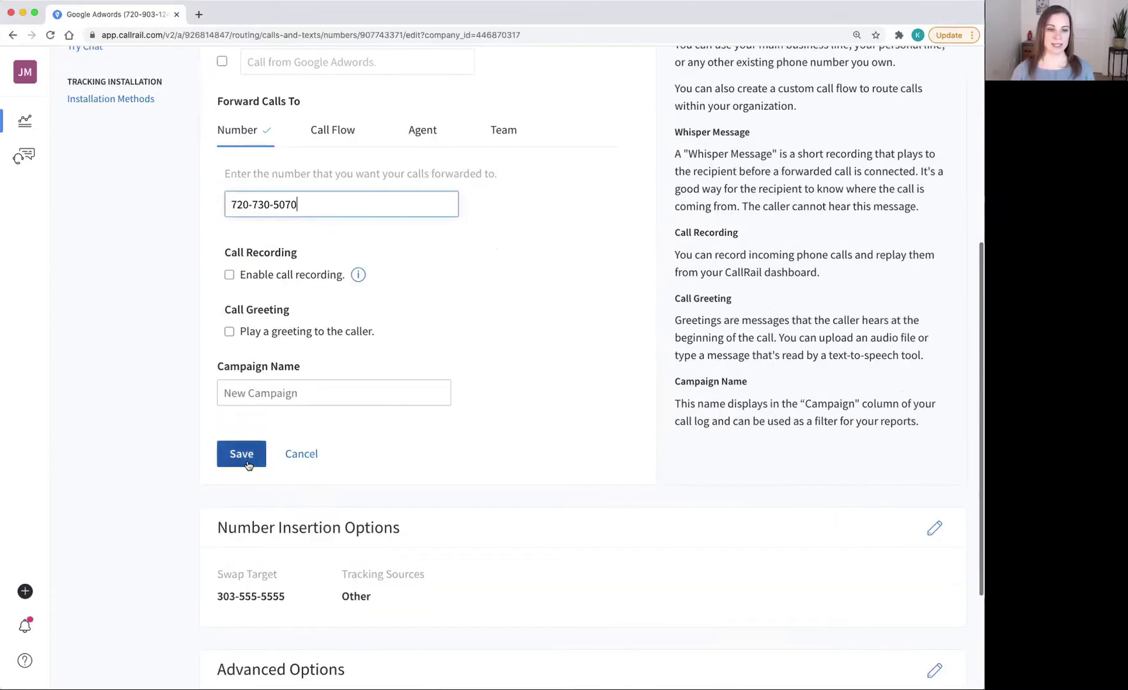
{"action": "left_click", "coordinate": [249, 463]}
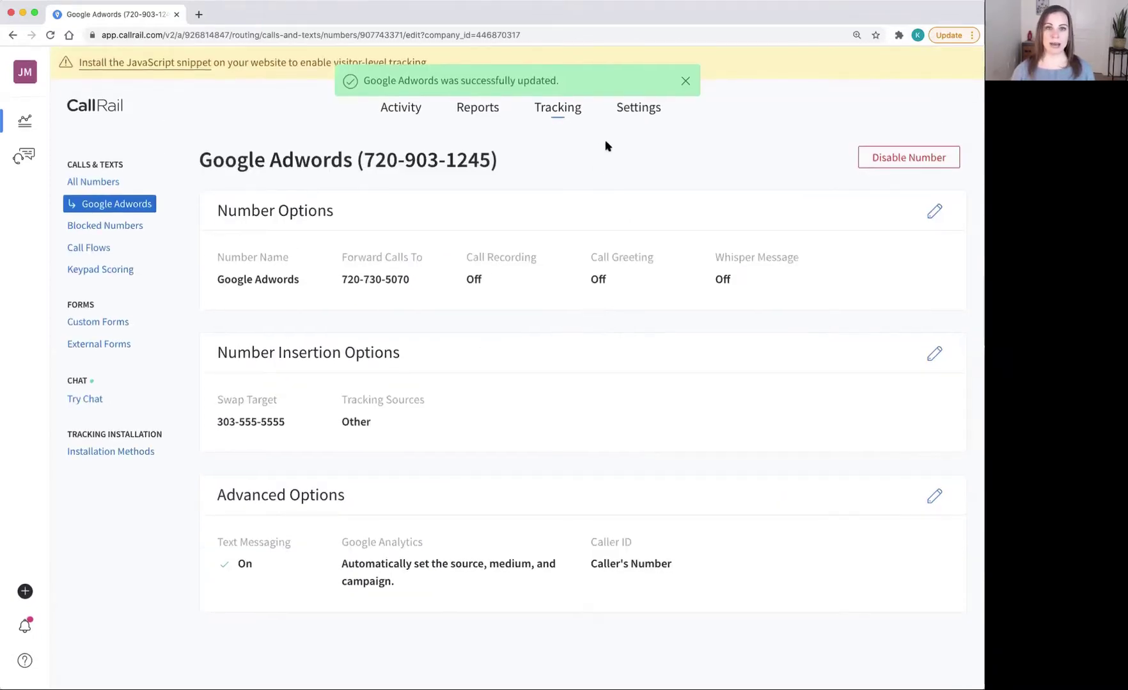
Step: Reopen the Google Adwords number's Advanced Options, keeping caller ID as the caller's number
{"action": "left_click", "coordinate": [684, 80]}
{"action": "left_click", "coordinate": [562, 107]}
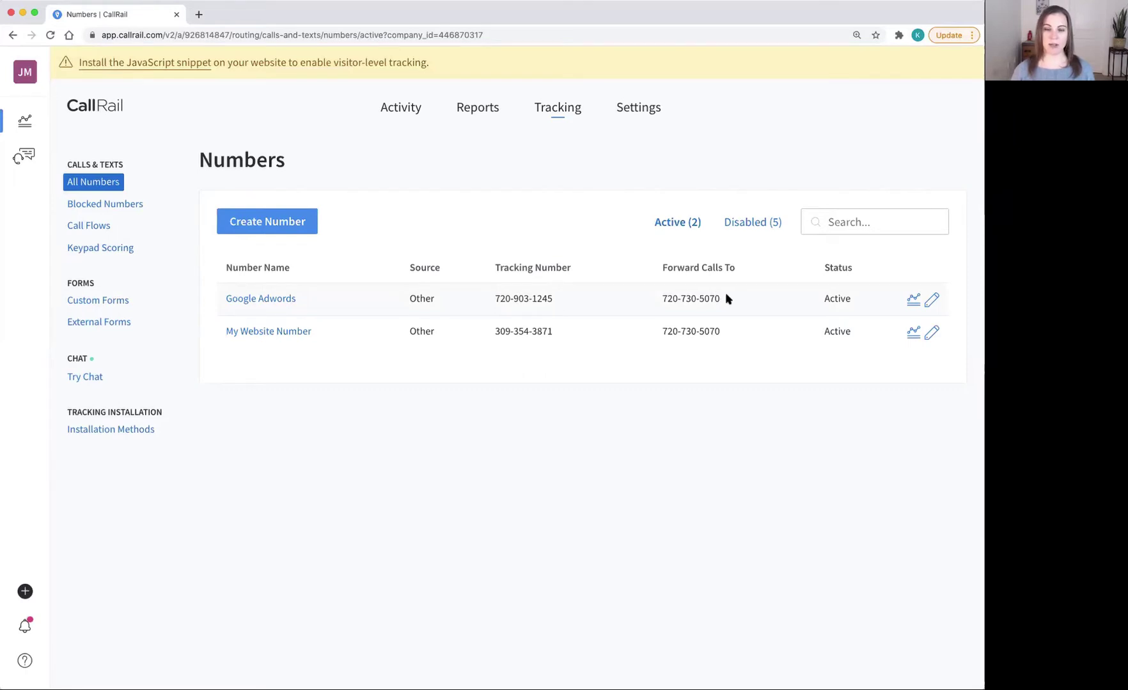
{"action": "left_click", "coordinate": [931, 299]}
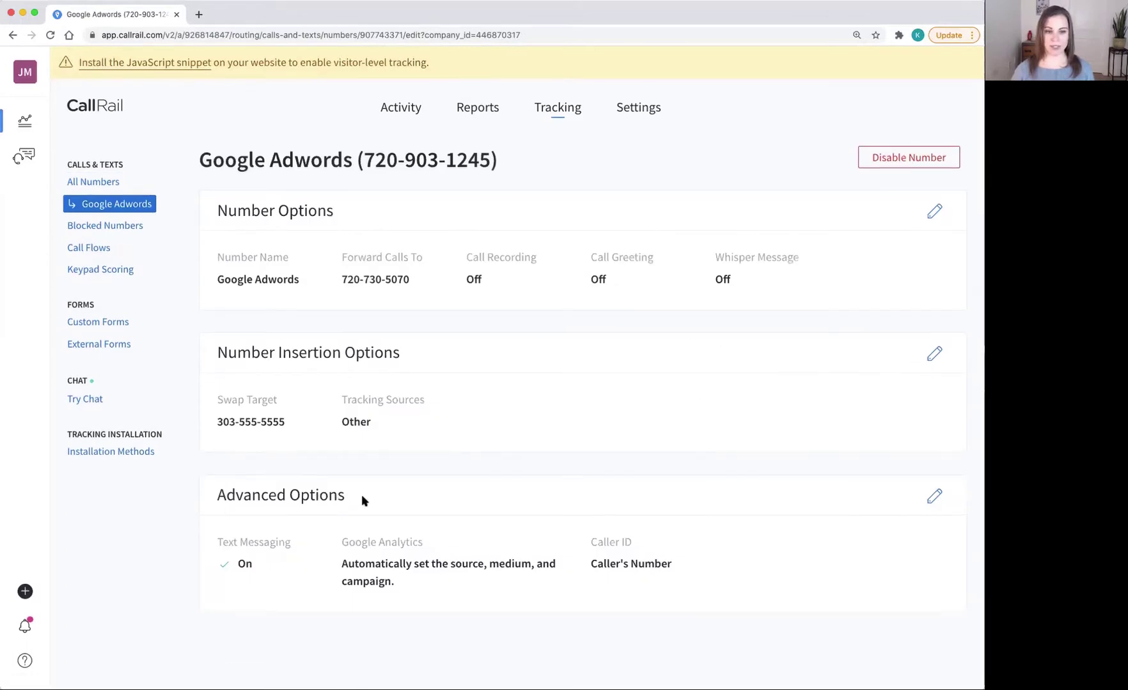
{"action": "left_click", "coordinate": [934, 497]}
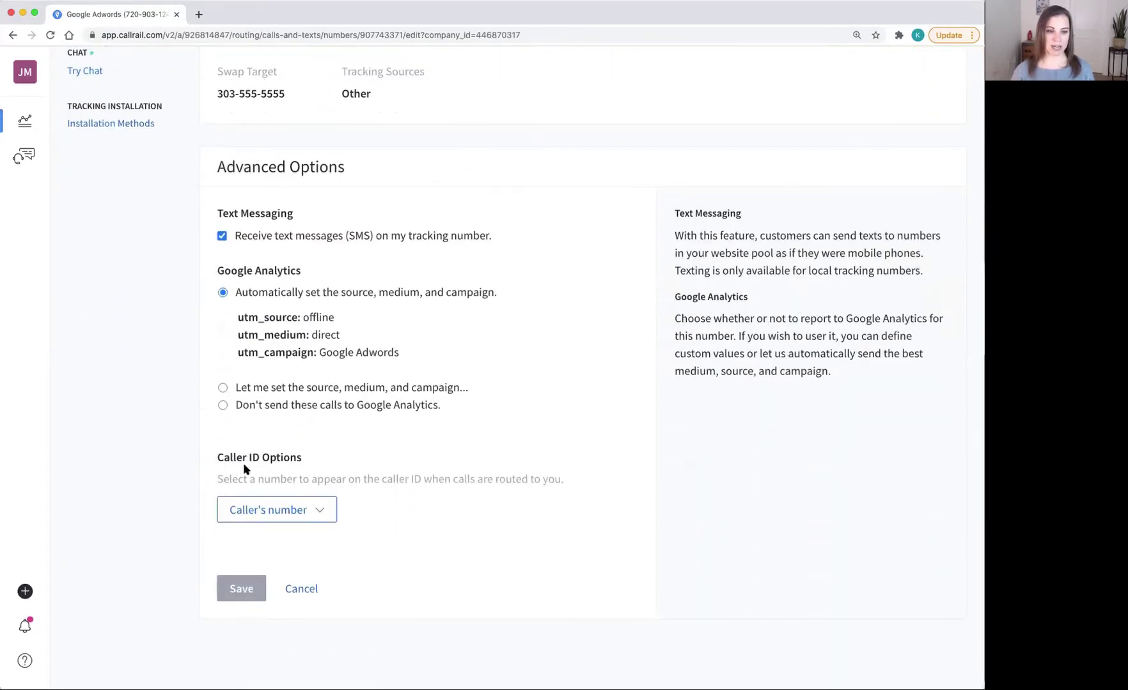
{"action": "left_click", "coordinate": [321, 514]}
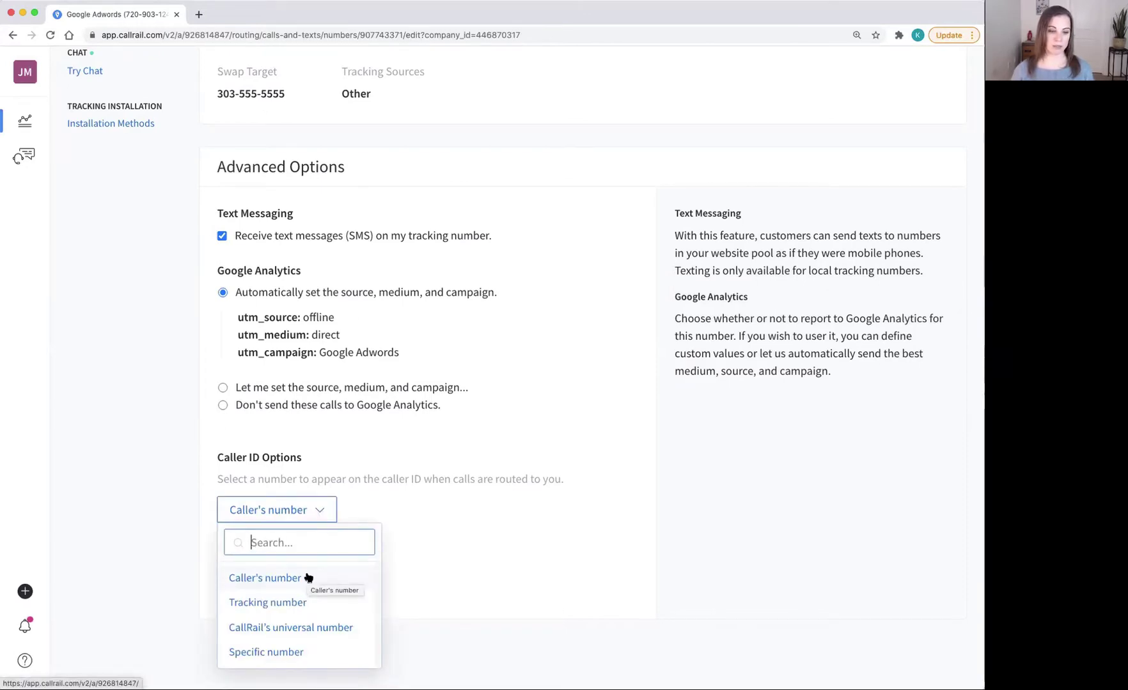
{"action": "left_click", "coordinate": [434, 560]}
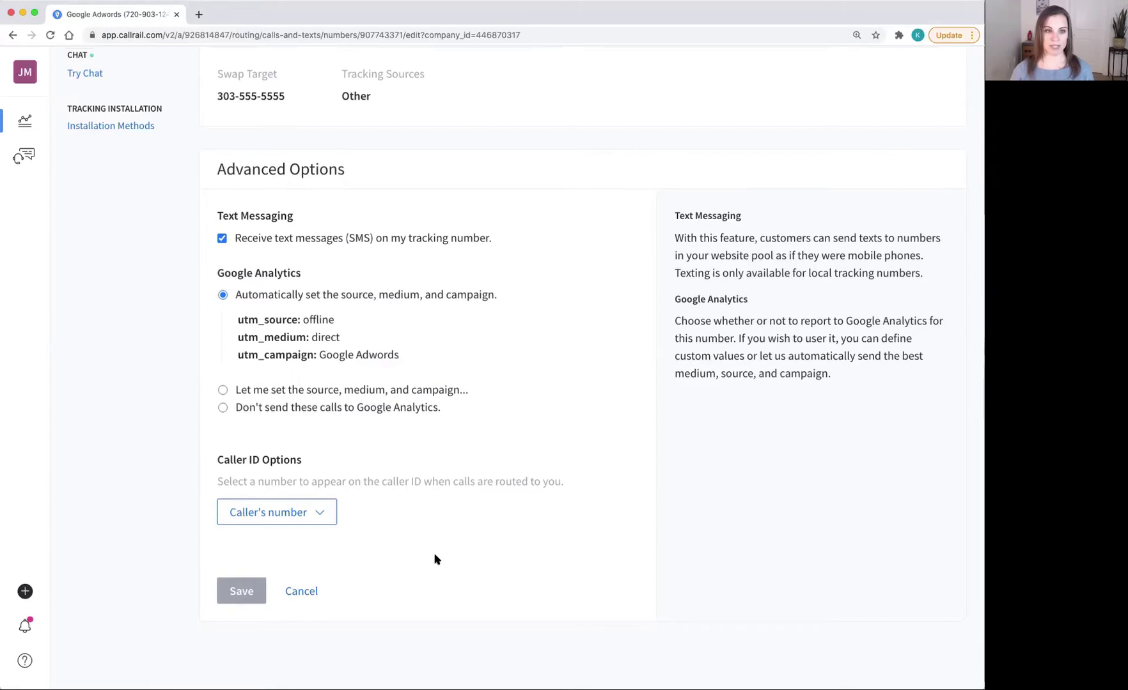
{"action": "scroll", "coordinate": [434, 559], "scroll_direction": "up", "scroll_amount": 5}
{"action": "scroll", "coordinate": [434, 559], "scroll_direction": "up", "scroll_amount": 7}
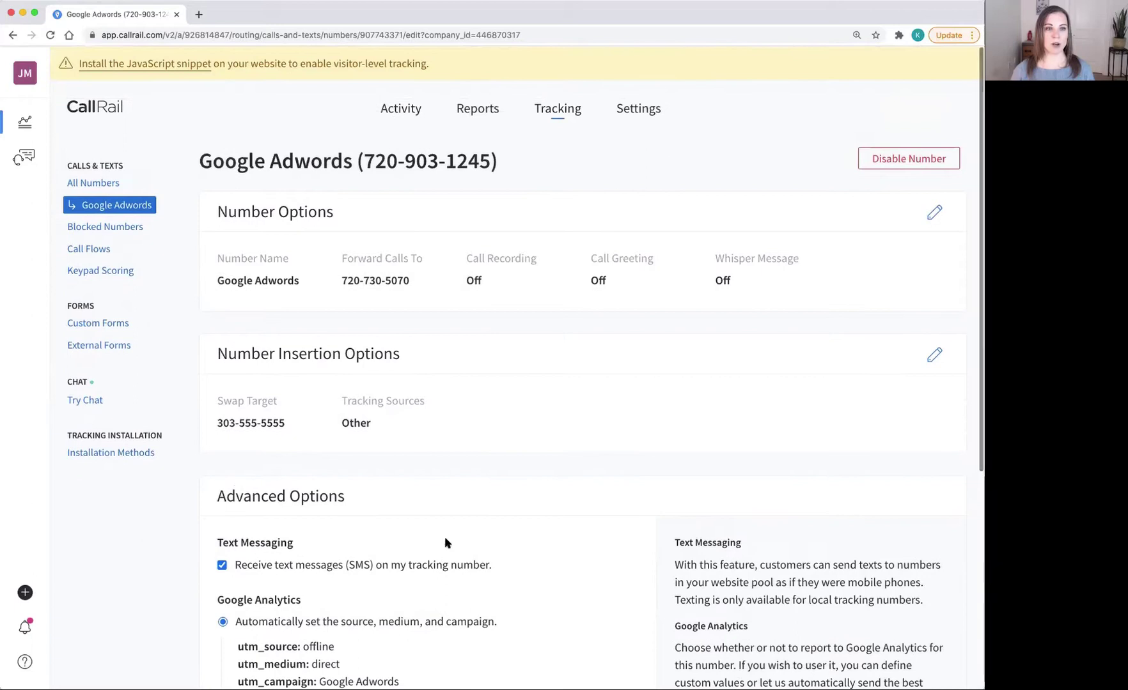
Step: Create a call flow from the Blank template and open it in the Call Flow Builder
{"action": "left_click", "coordinate": [554, 112]}
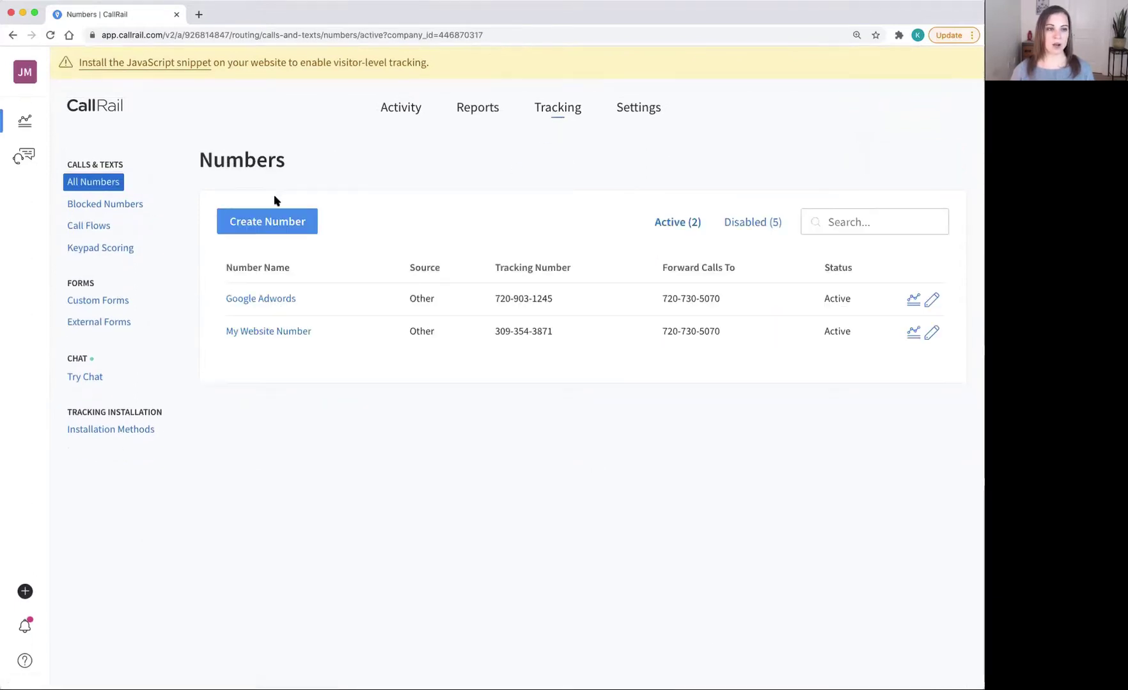
{"action": "left_click", "coordinate": [93, 228]}
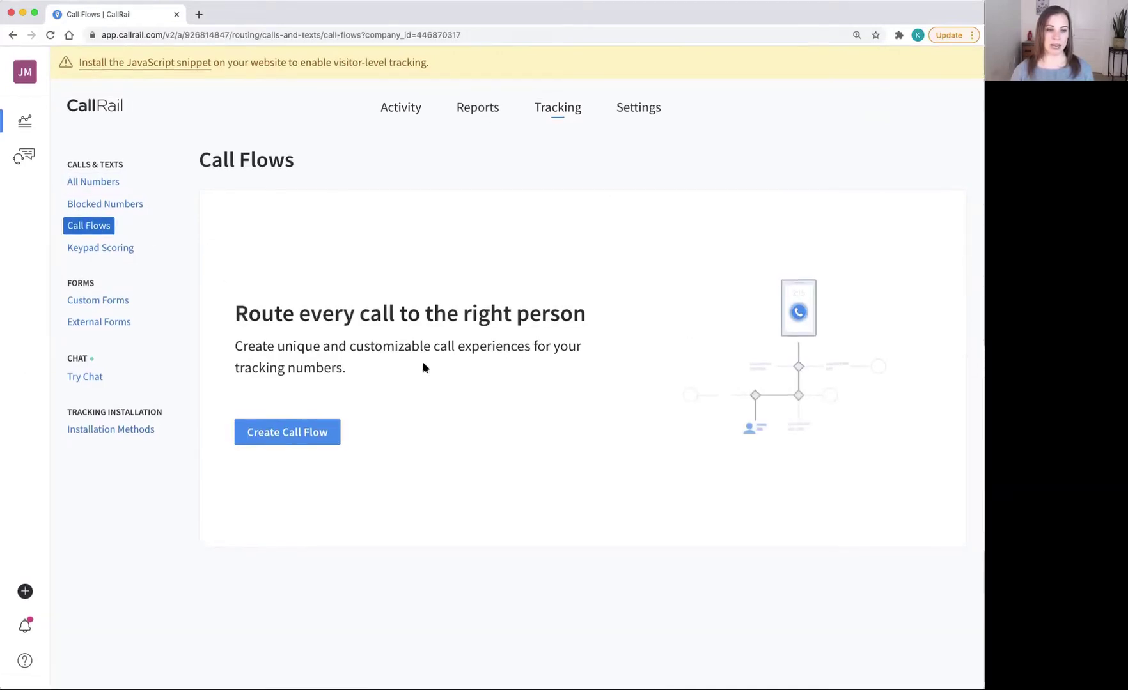
{"action": "left_click", "coordinate": [312, 433]}
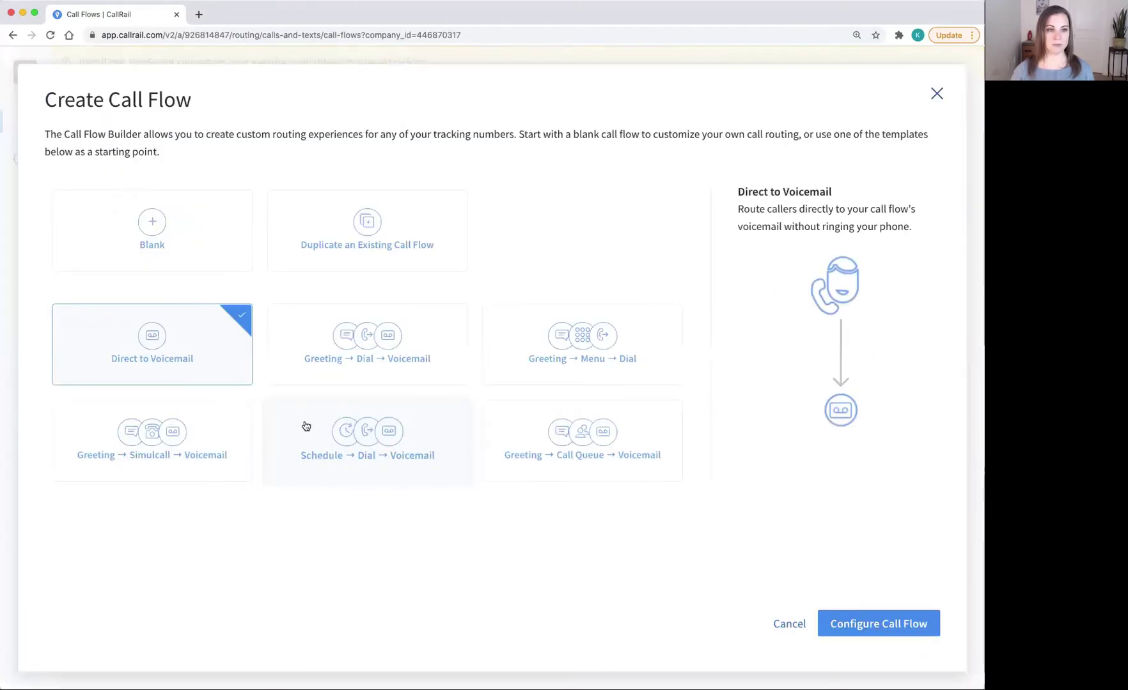
{"action": "left_click", "coordinate": [190, 243]}
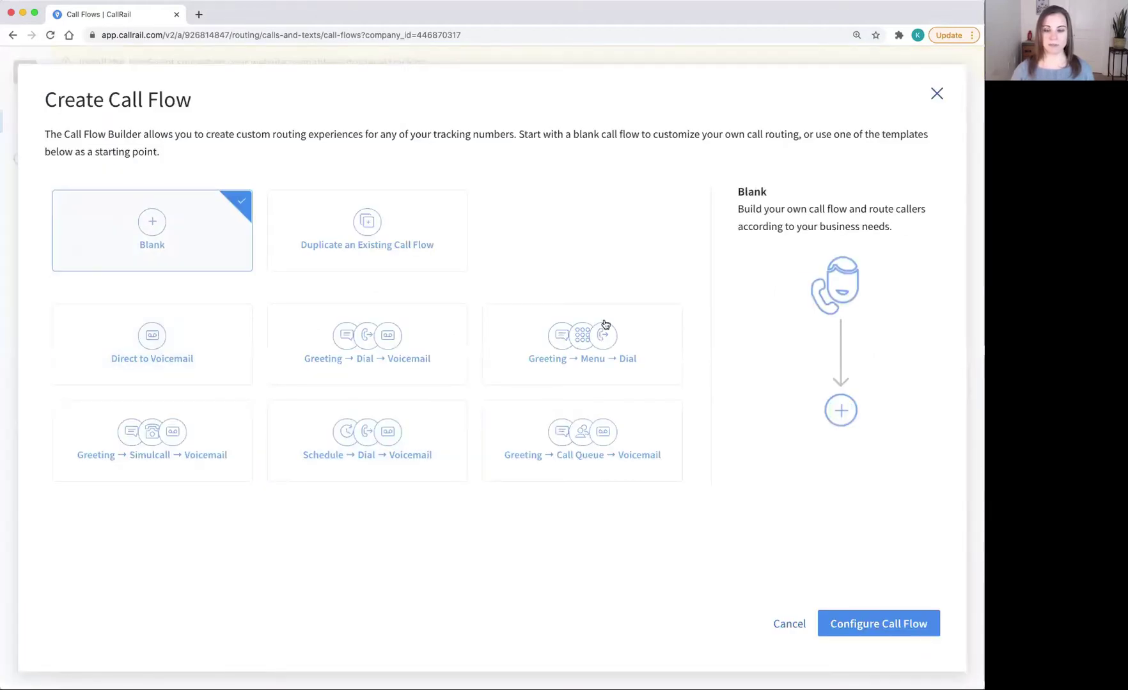
{"action": "left_click", "coordinate": [876, 625]}
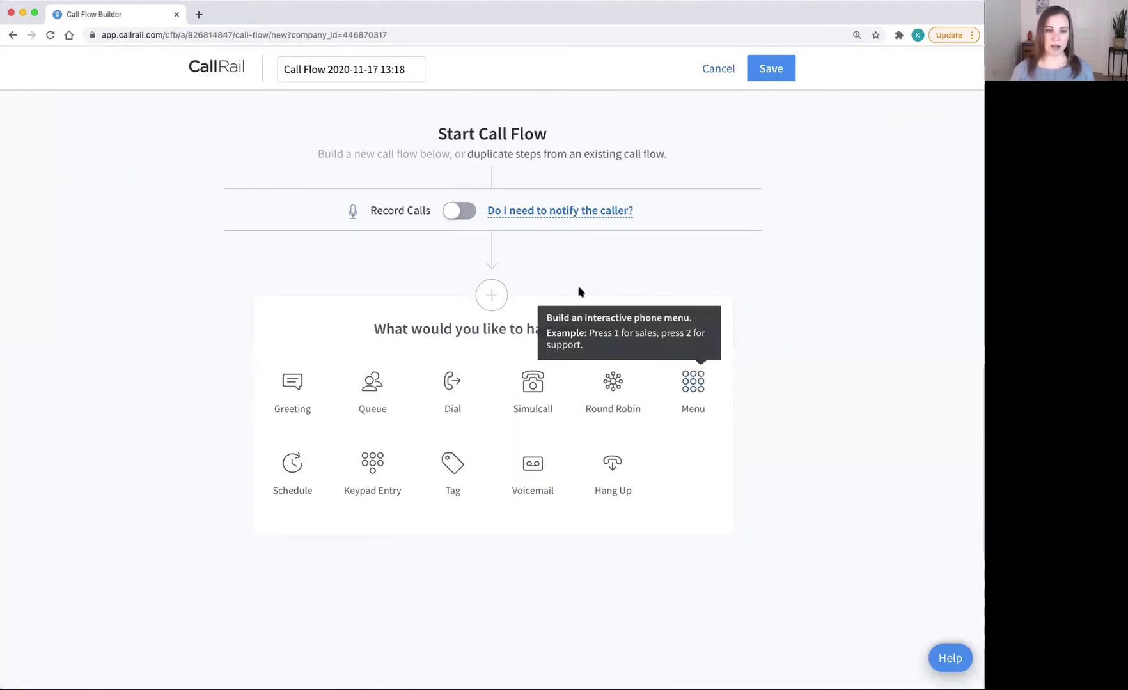
{"action": "left_click", "coordinate": [297, 386]}
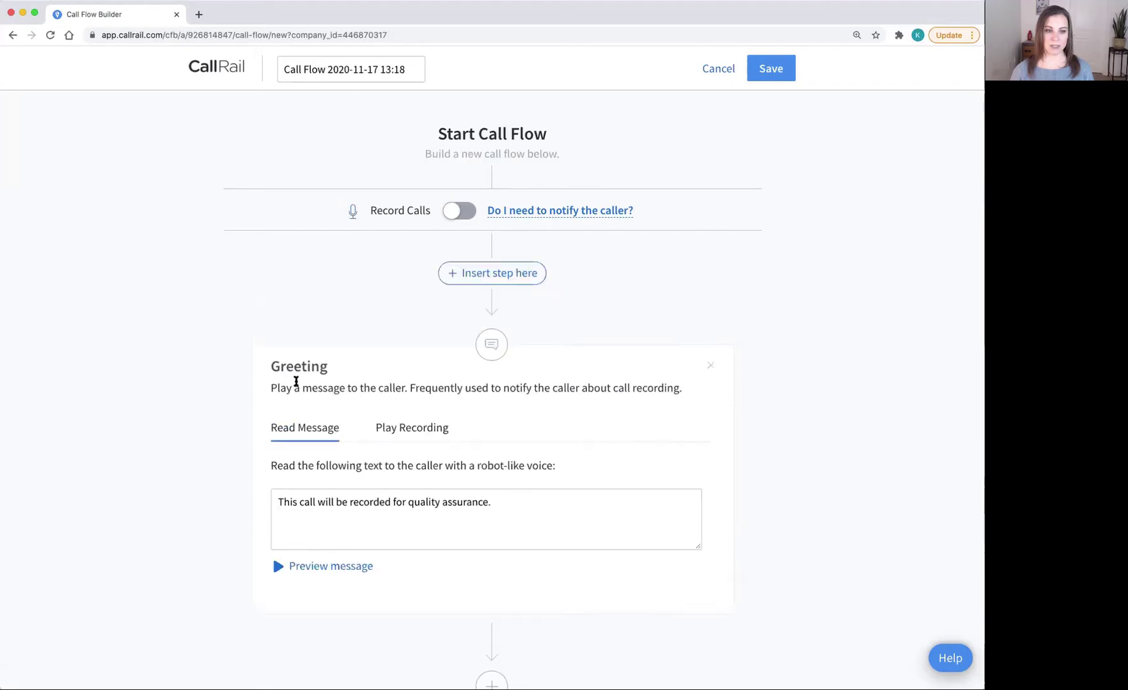
{"action": "scroll", "coordinate": [655, 450], "scroll_direction": "down", "scroll_amount": 5}
{"action": "scroll", "coordinate": [654, 452], "scroll_direction": "down", "scroll_amount": 2}
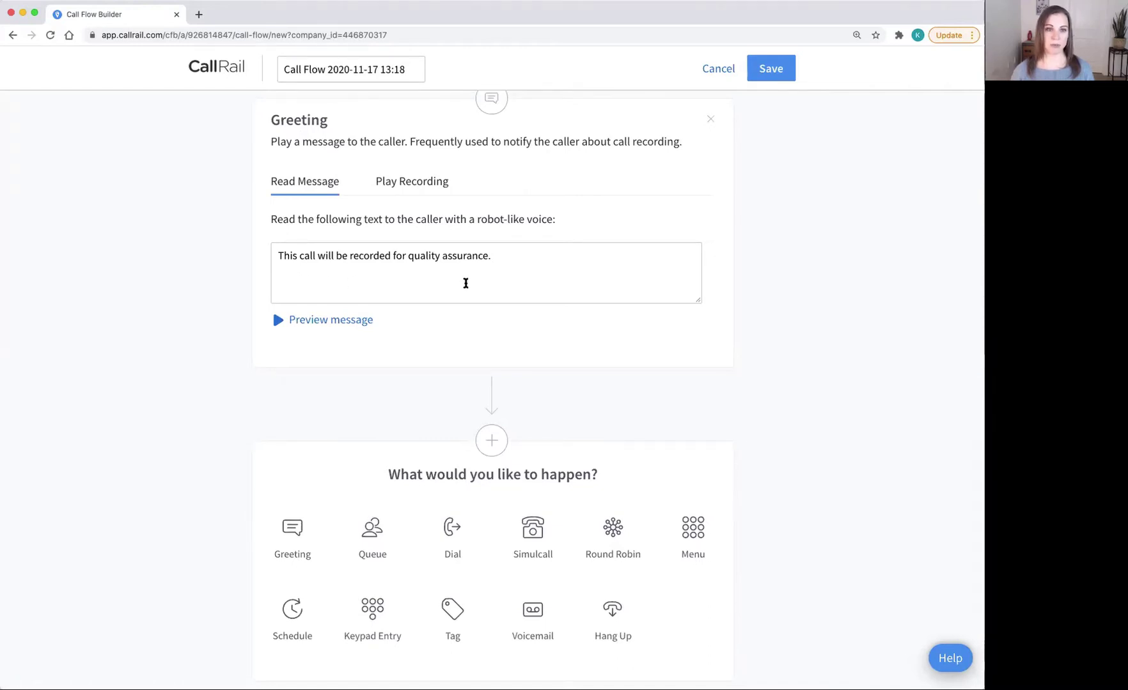
{"action": "scroll", "coordinate": [466, 284], "scroll_direction": "down", "scroll_amount": 1}
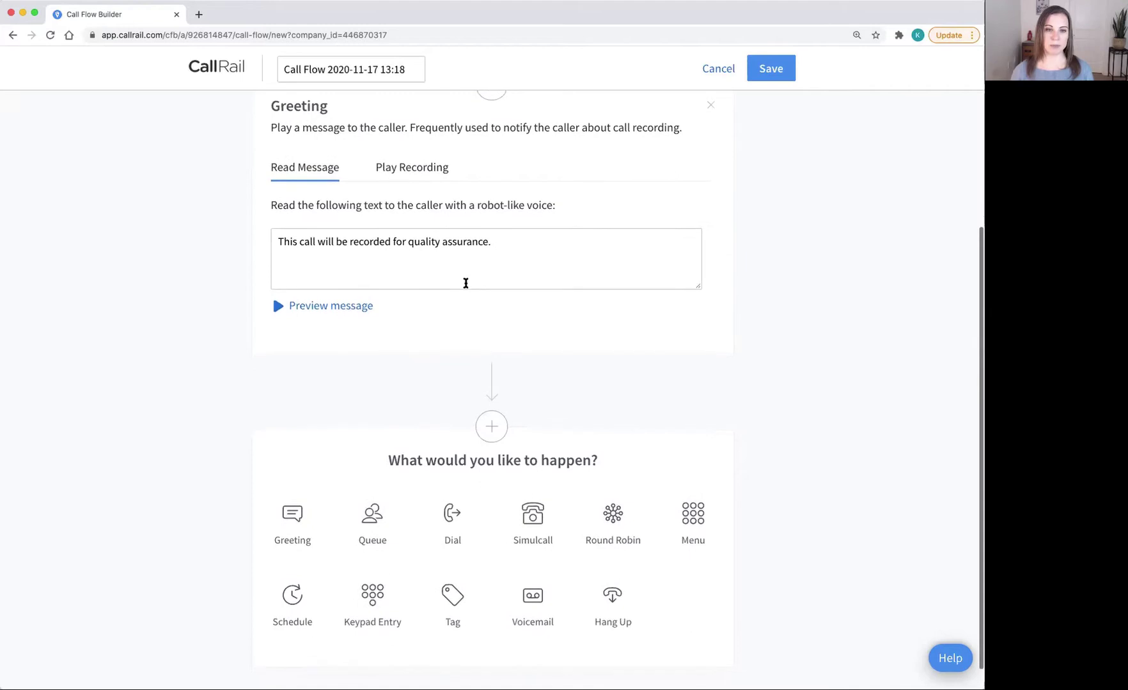
{"action": "scroll", "coordinate": [465, 283], "scroll_direction": "down", "scroll_amount": 2}
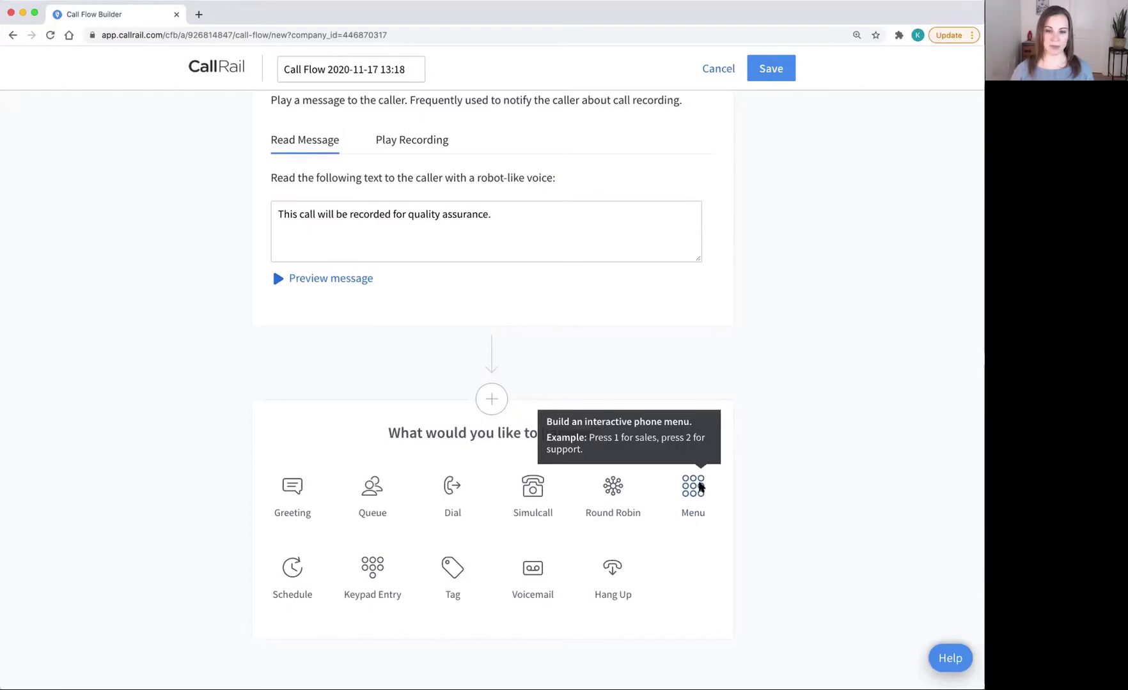
Step: Add a Menu step asking first-time callers to press 1, labelled 'Forward to Smith.ai'
{"action": "left_click", "coordinate": [701, 487]}
{"action": "scroll", "coordinate": [701, 487], "scroll_direction": "down", "scroll_amount": 4}
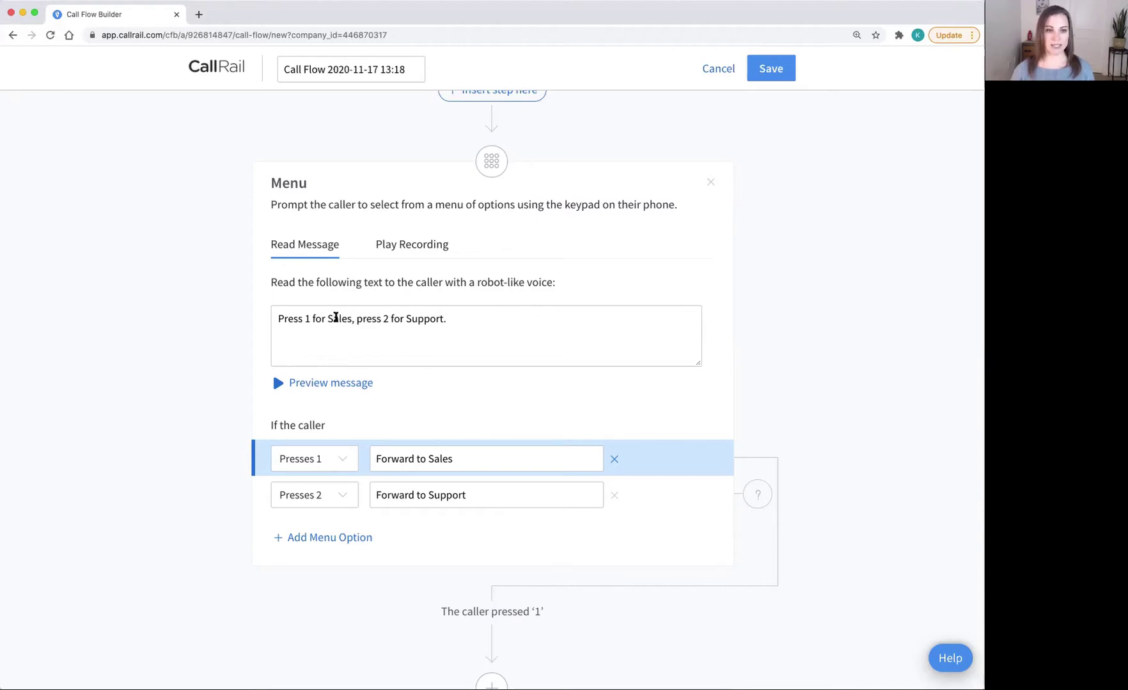
{"action": "left_click_drag", "start_coordinate": [335, 319], "coordinate": [313, 318]}
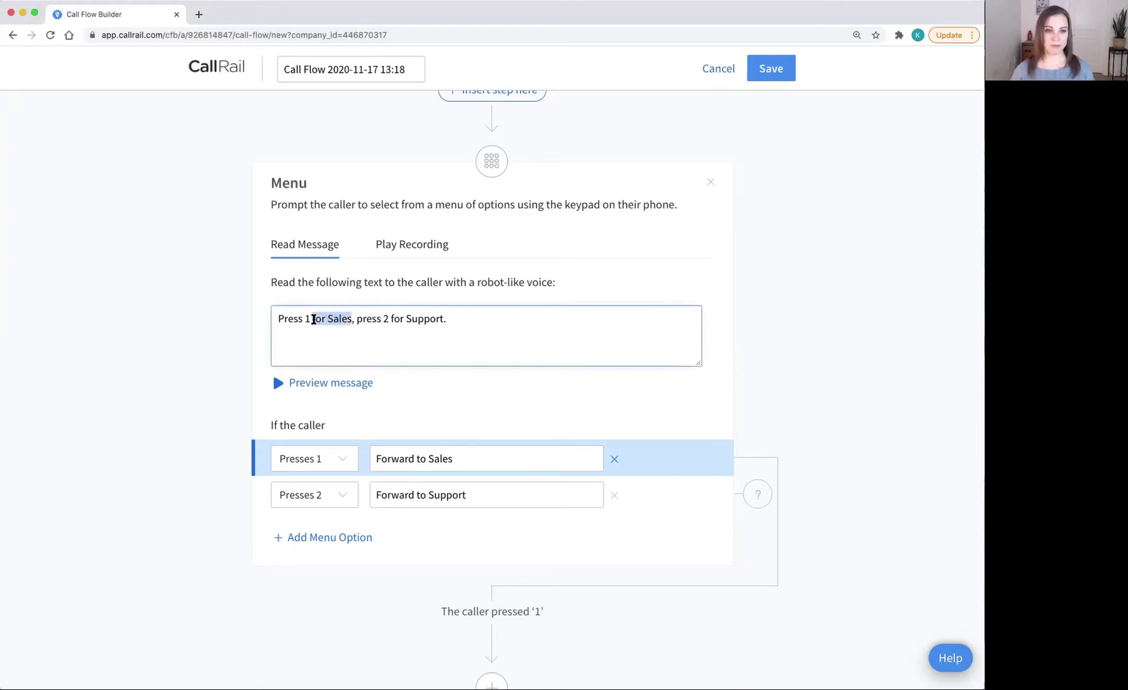
{"action": "type", "text": "if you are a first"}
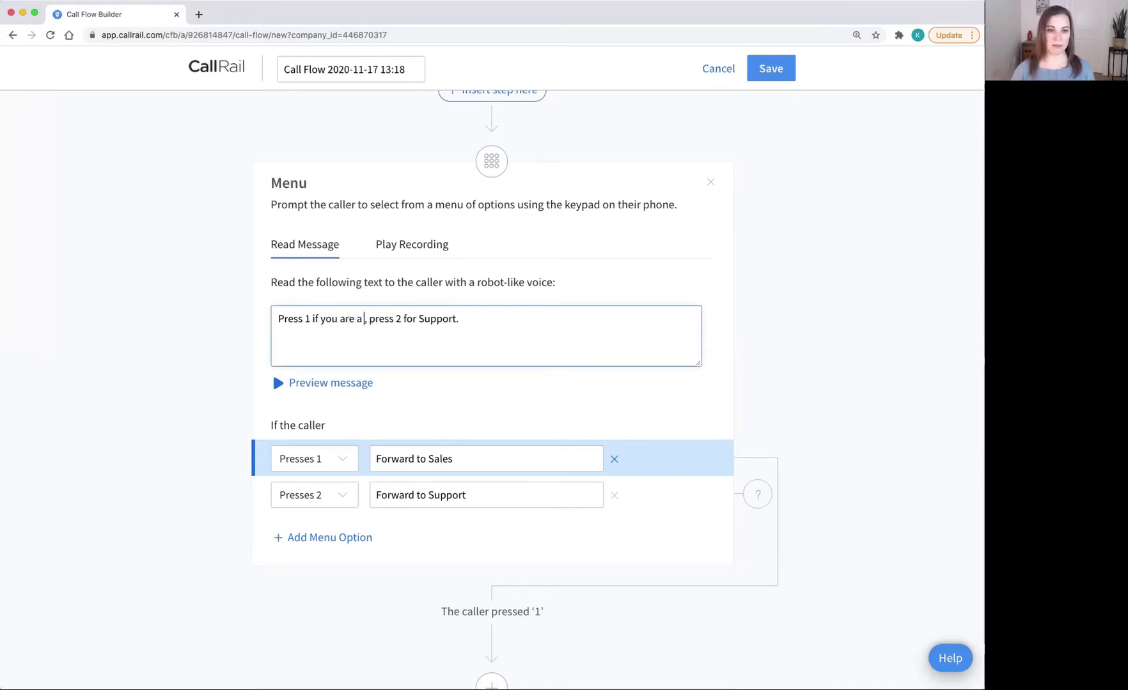
{"action": "type", "text": " time caller"}
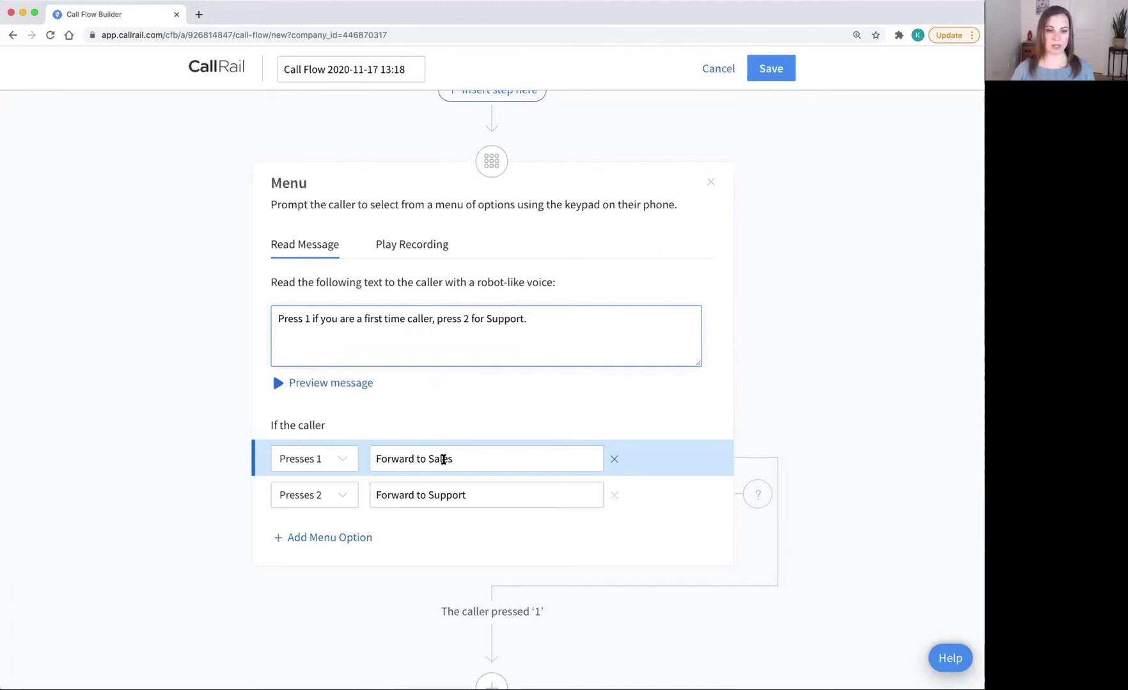
{"action": "double_click", "coordinate": [441, 459]}
{"action": "type", "text": "Smi"}
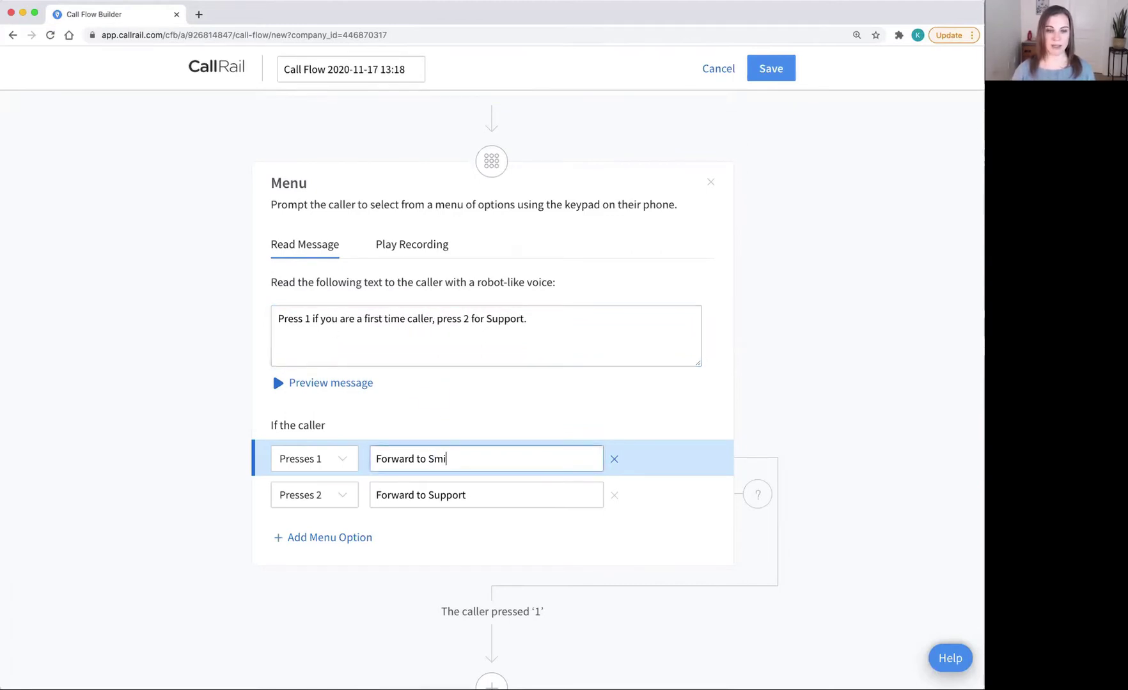
{"action": "type", "text": "th.ai"}
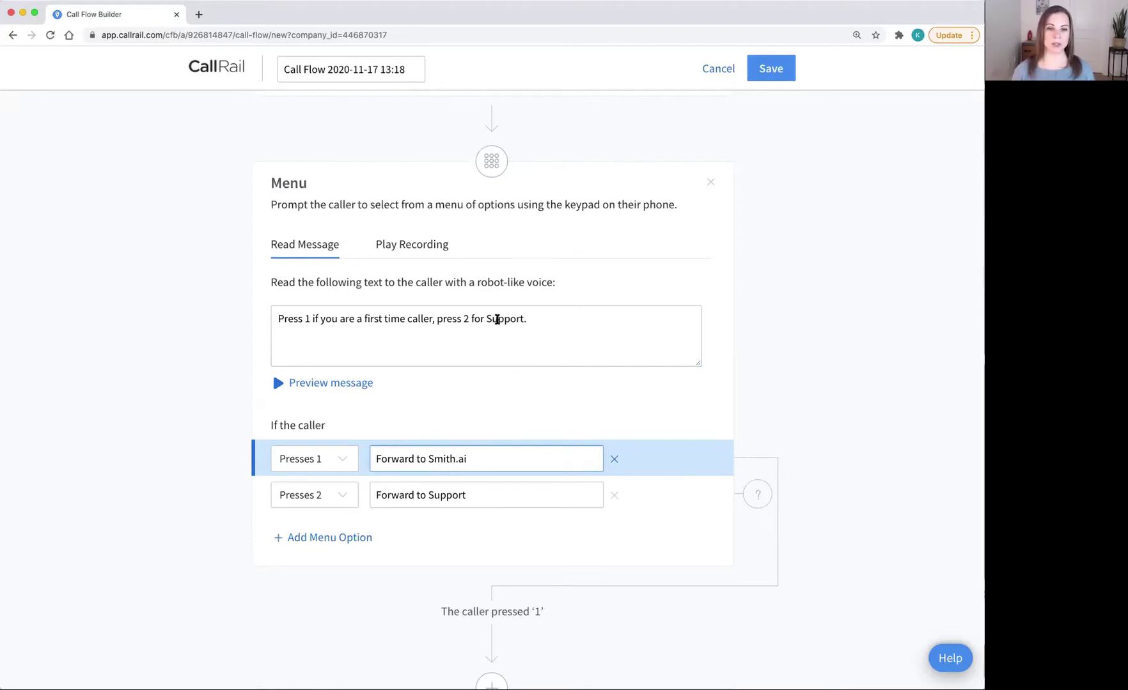
Step: Prompt current clients to press 2 and label that option 'Forward to company line'
{"action": "double_click", "coordinate": [498, 319]}
{"action": "key", "text": "BackSpace"}
{"action": "key", "text": "BackSpace"}
{"action": "key", "text": "BackSpace"}
{"action": "key", "text": "BackSpace"}
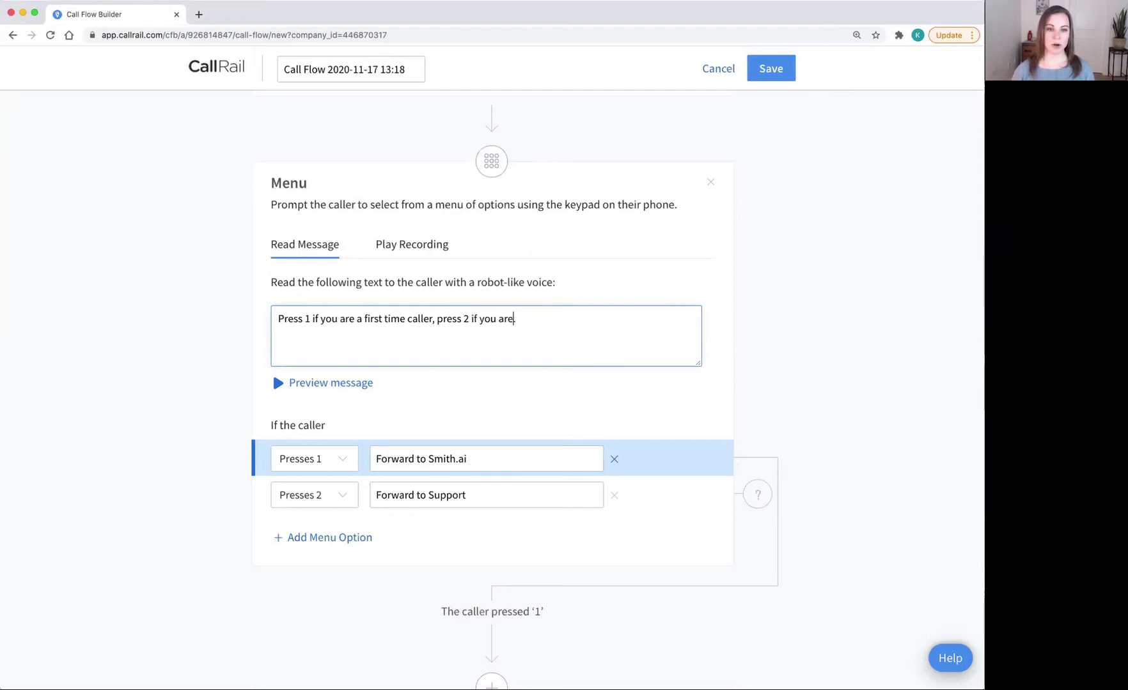
{"action": "type", "text": "curr"}
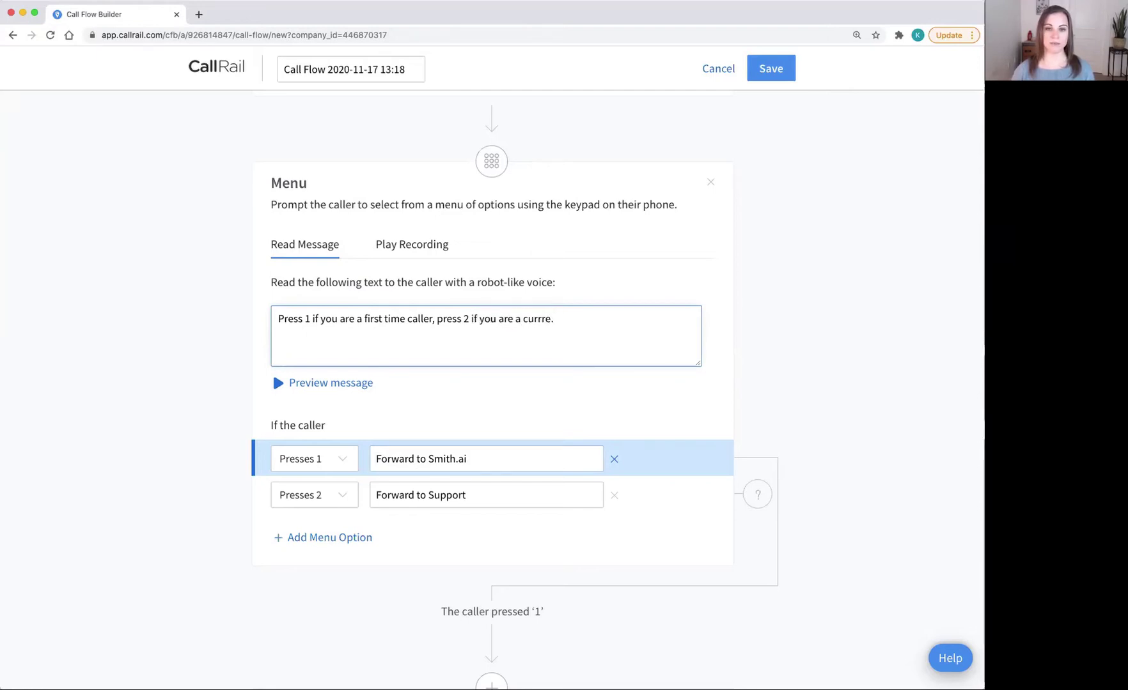
{"action": "type", "text": "ent client"}
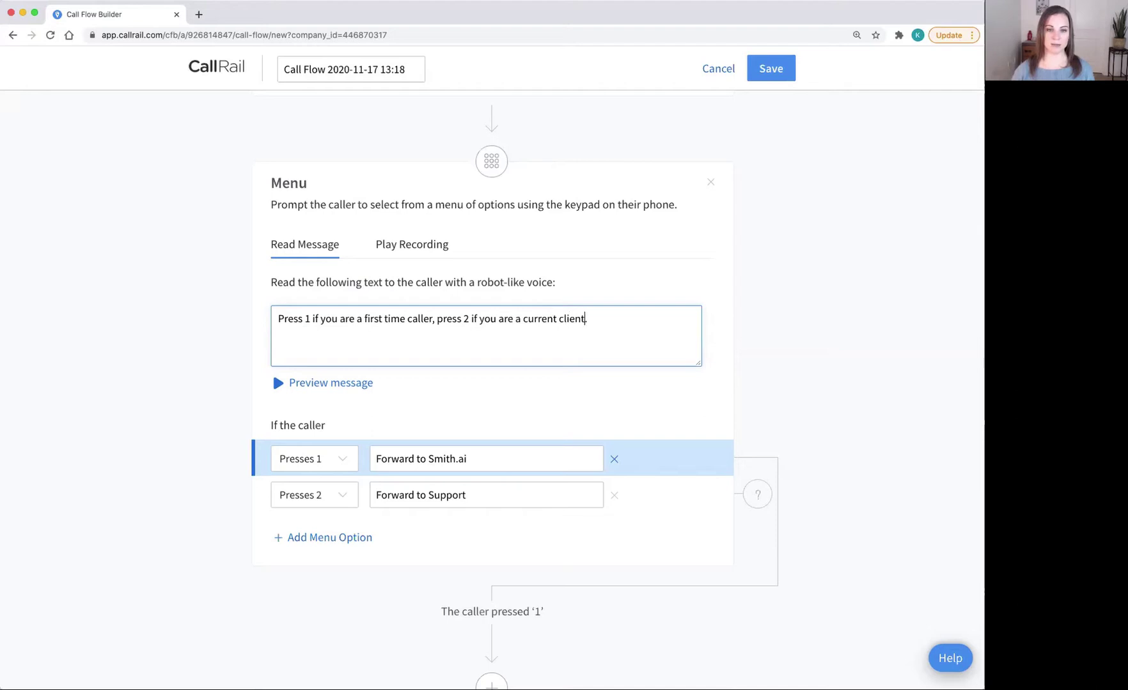
{"action": "left_click", "coordinate": [453, 496]}
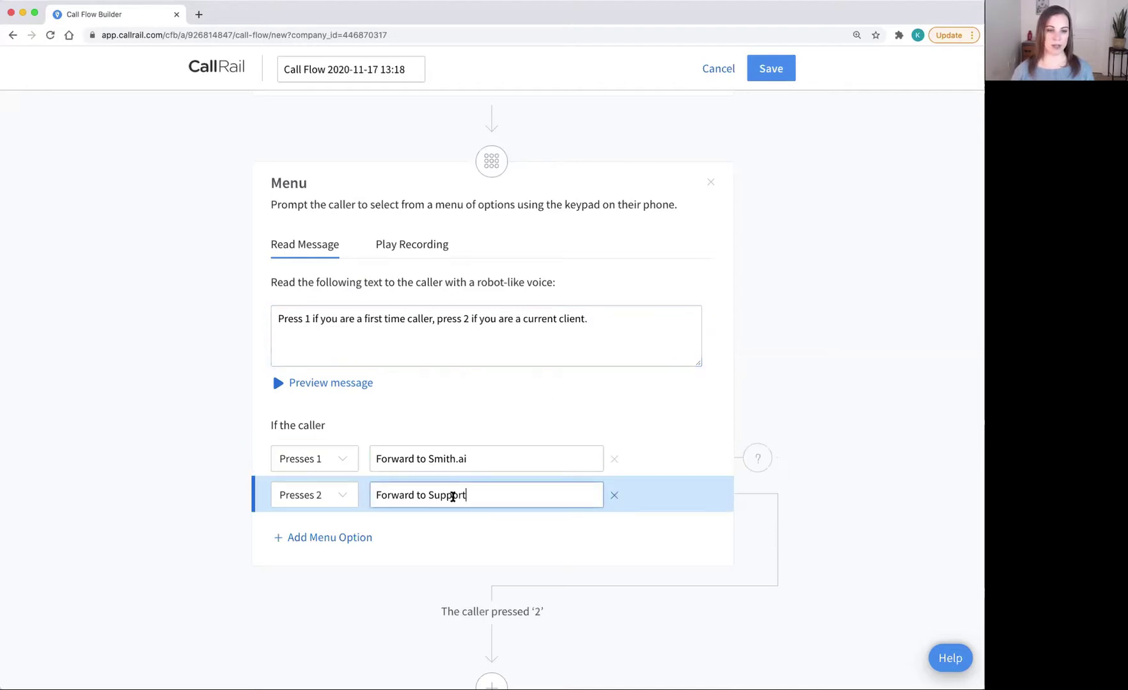
{"action": "double_click", "coordinate": [442, 497]}
{"action": "type", "text": "co"}
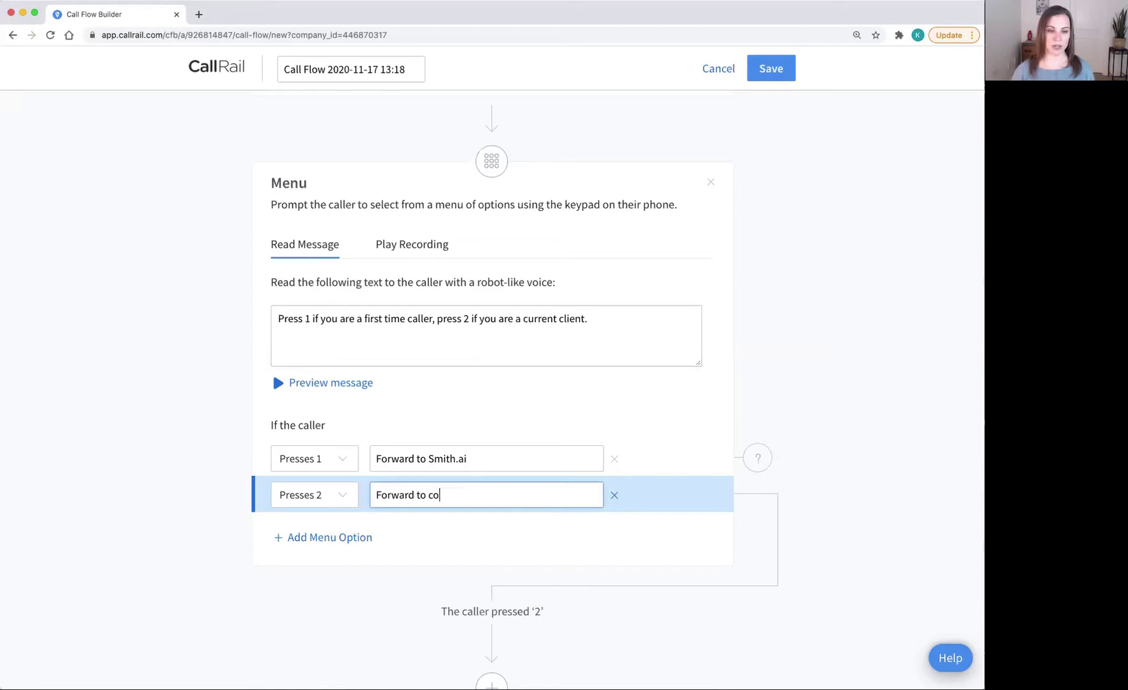
{"action": "type", "text": "mpany line"}
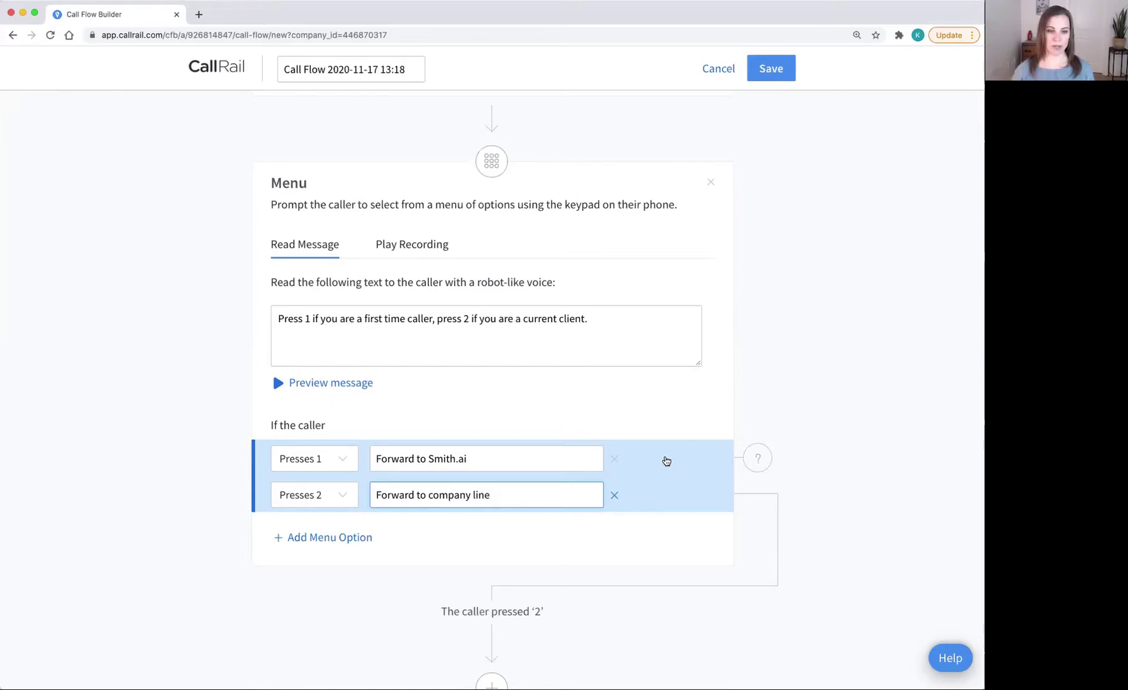
Step: Give the press-1 branch a Dial step to the Smith.ai forwarding number
{"action": "left_click", "coordinate": [667, 459]}
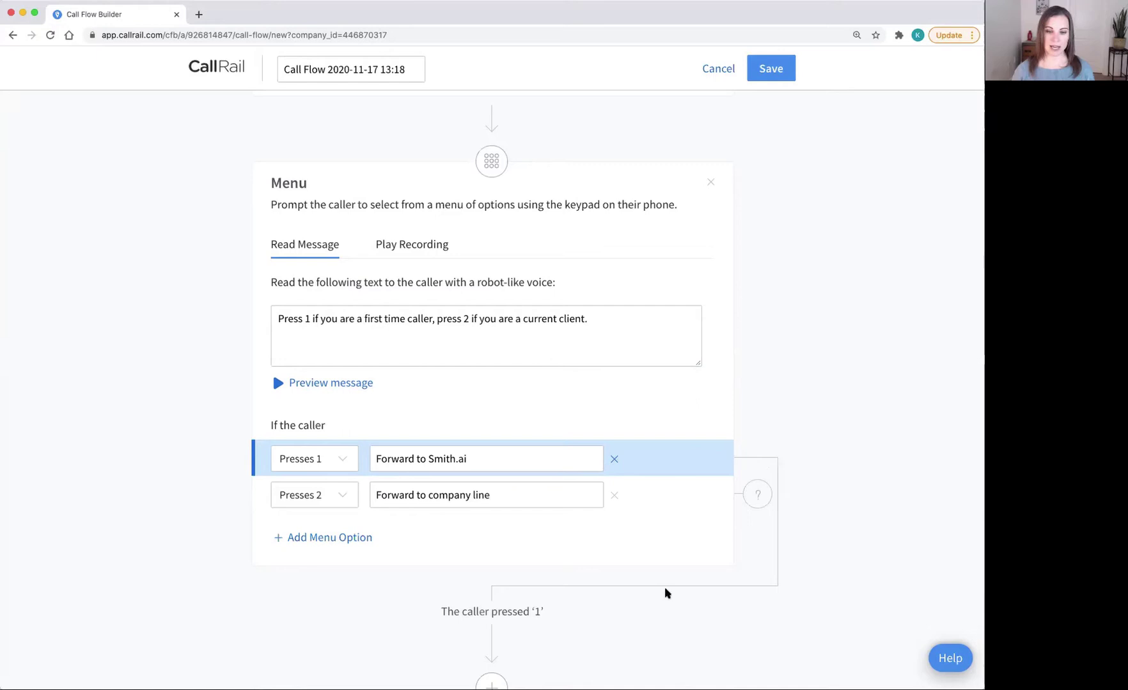
{"action": "scroll", "coordinate": [525, 591], "scroll_direction": "down", "scroll_amount": 5}
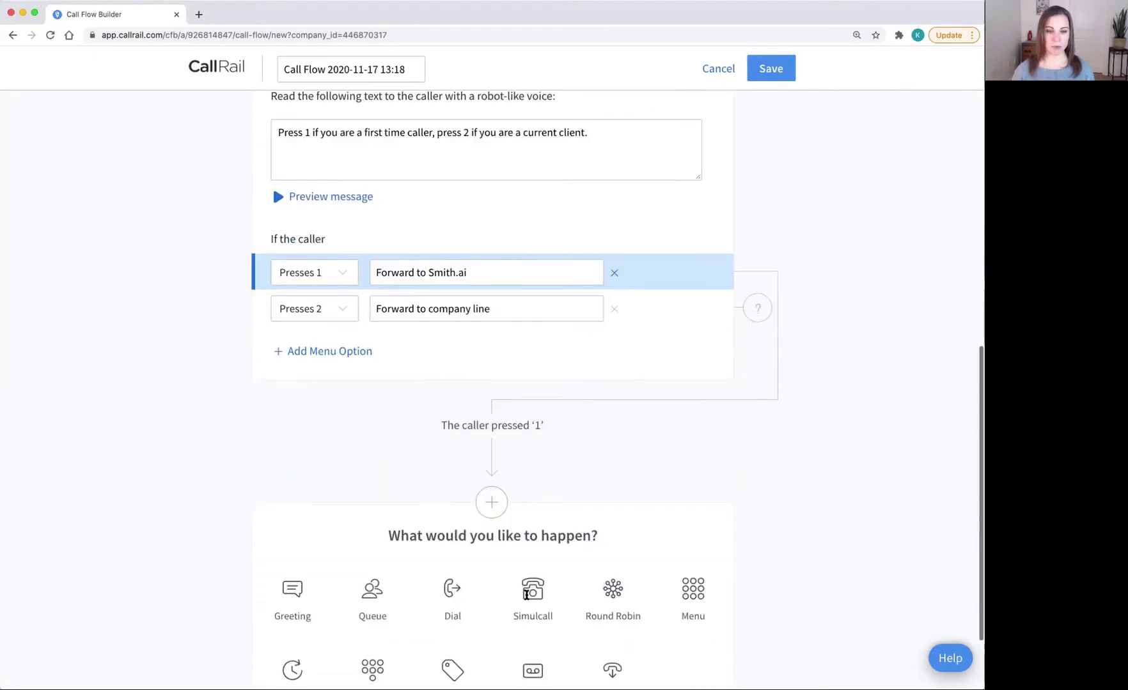
{"action": "scroll", "coordinate": [528, 598], "scroll_direction": "down", "scroll_amount": 1}
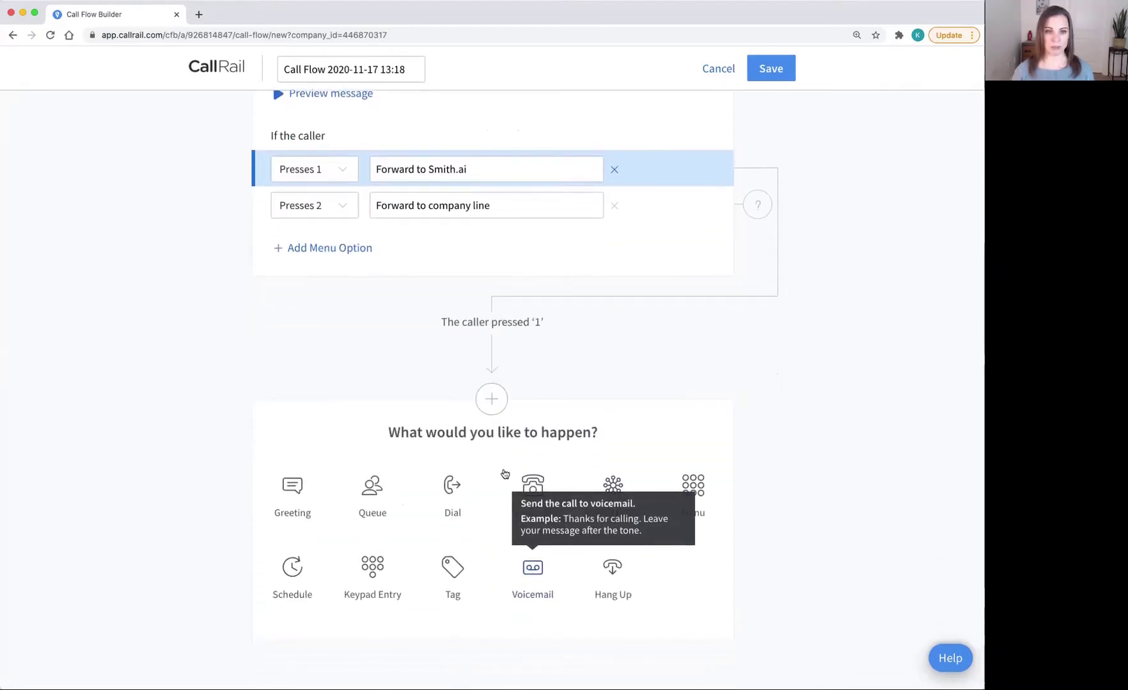
{"action": "left_click", "coordinate": [449, 498]}
{"action": "scroll", "coordinate": [448, 494], "scroll_direction": "down", "scroll_amount": 3}
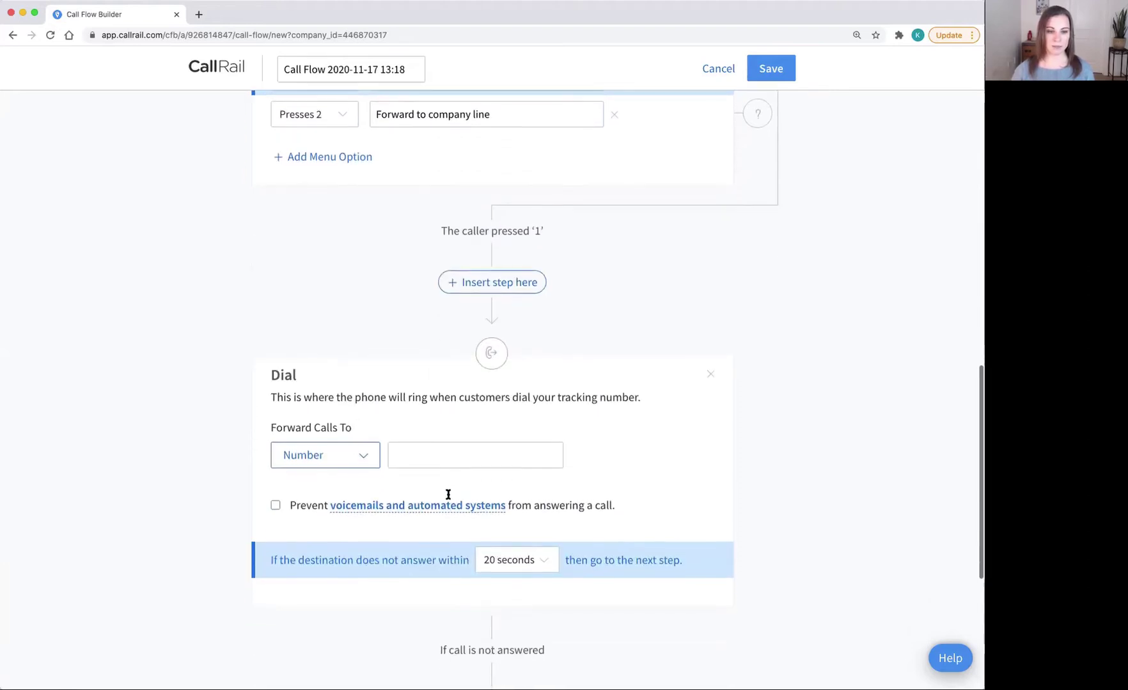
{"action": "left_click", "coordinate": [423, 454]}
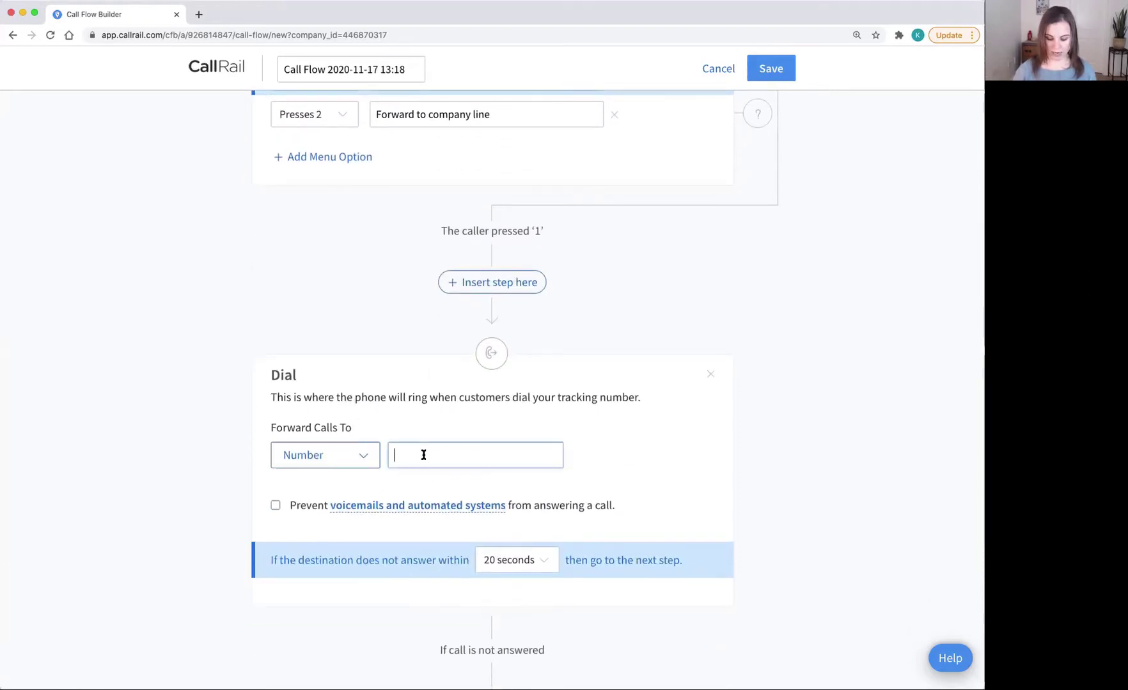
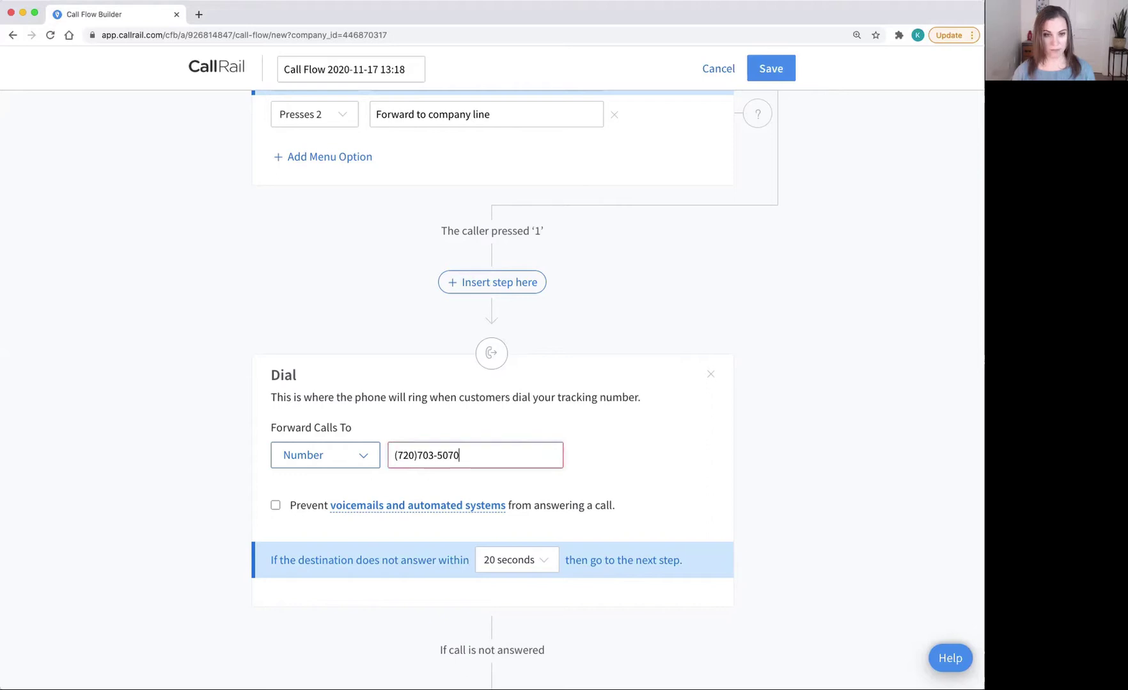
Step: Send unanswered press-1 calls to a Voicemail step
{"action": "scroll", "coordinate": [403, 478], "scroll_direction": "down", "scroll_amount": 2}
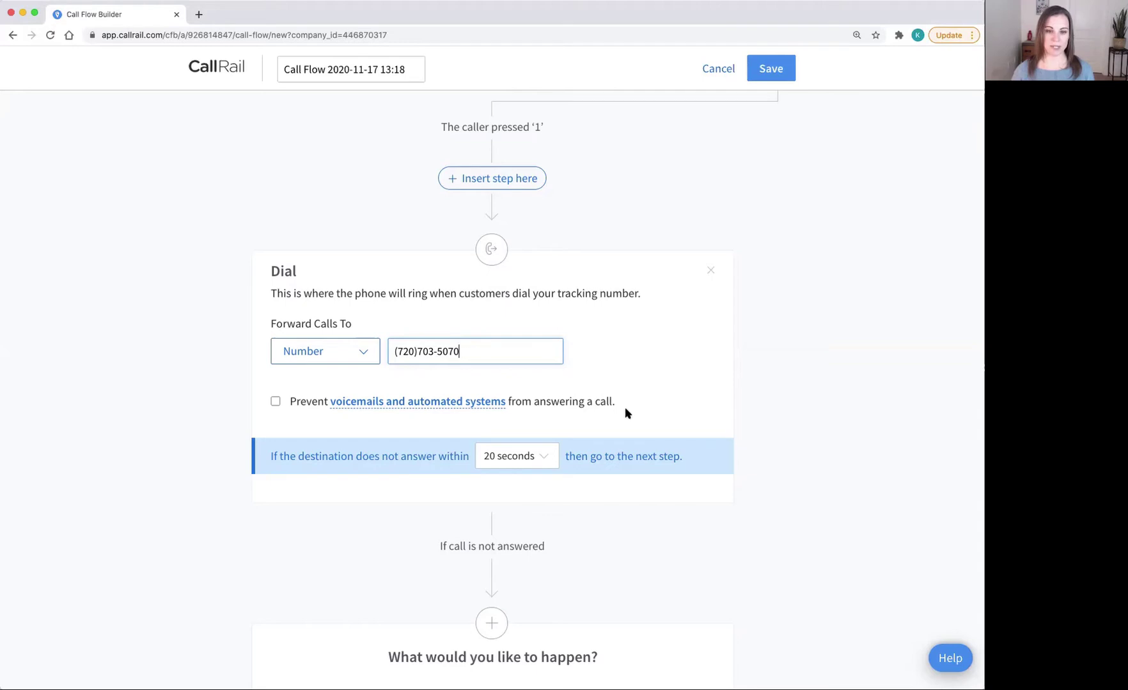
{"action": "scroll", "coordinate": [626, 413], "scroll_direction": "down", "scroll_amount": 3}
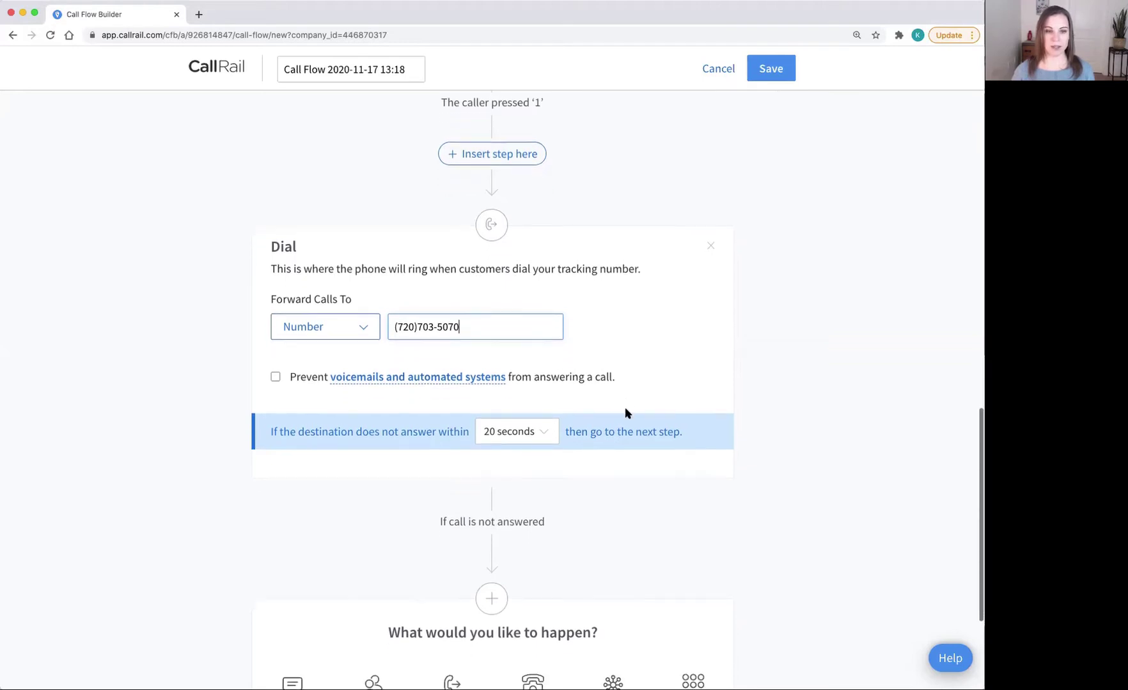
{"action": "scroll", "coordinate": [626, 413], "scroll_direction": "down", "scroll_amount": 4}
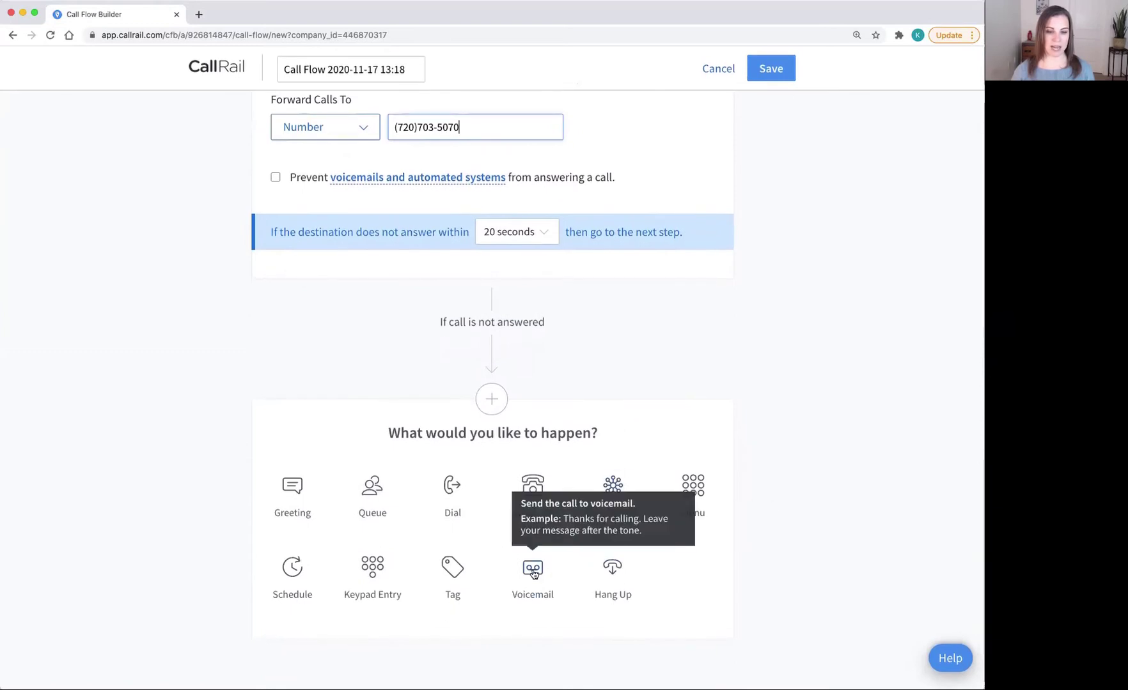
{"action": "left_click", "coordinate": [532, 570]}
{"action": "scroll", "coordinate": [532, 572], "scroll_direction": "down", "scroll_amount": 3}
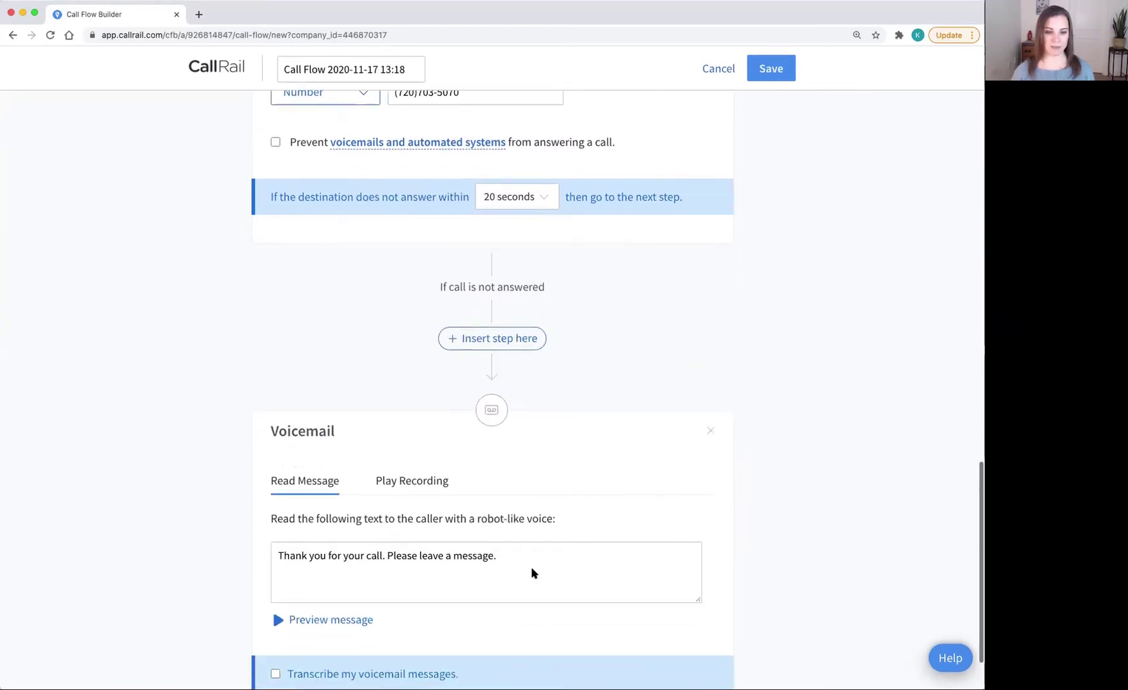
{"action": "scroll", "coordinate": [533, 572], "scroll_direction": "up", "scroll_amount": 6}
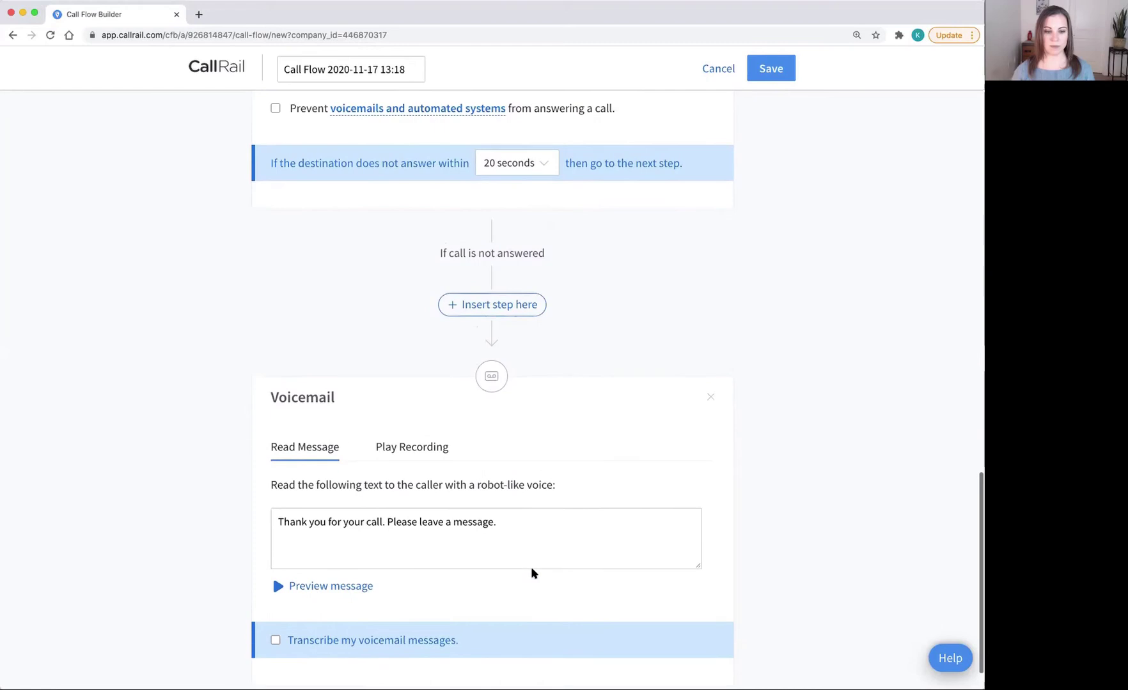
{"action": "scroll", "coordinate": [532, 572], "scroll_direction": "up", "scroll_amount": 4}
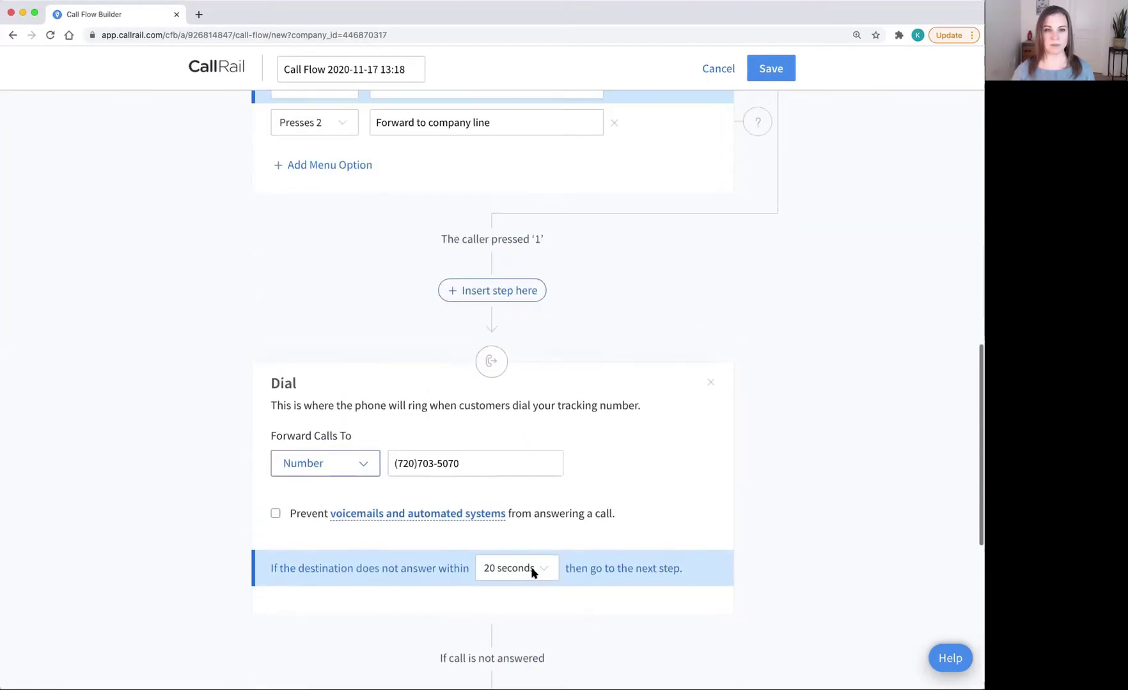
Step: Give the press-2 branch a Dial step to the company line number
{"action": "scroll", "coordinate": [533, 571], "scroll_direction": "up", "scroll_amount": 2}
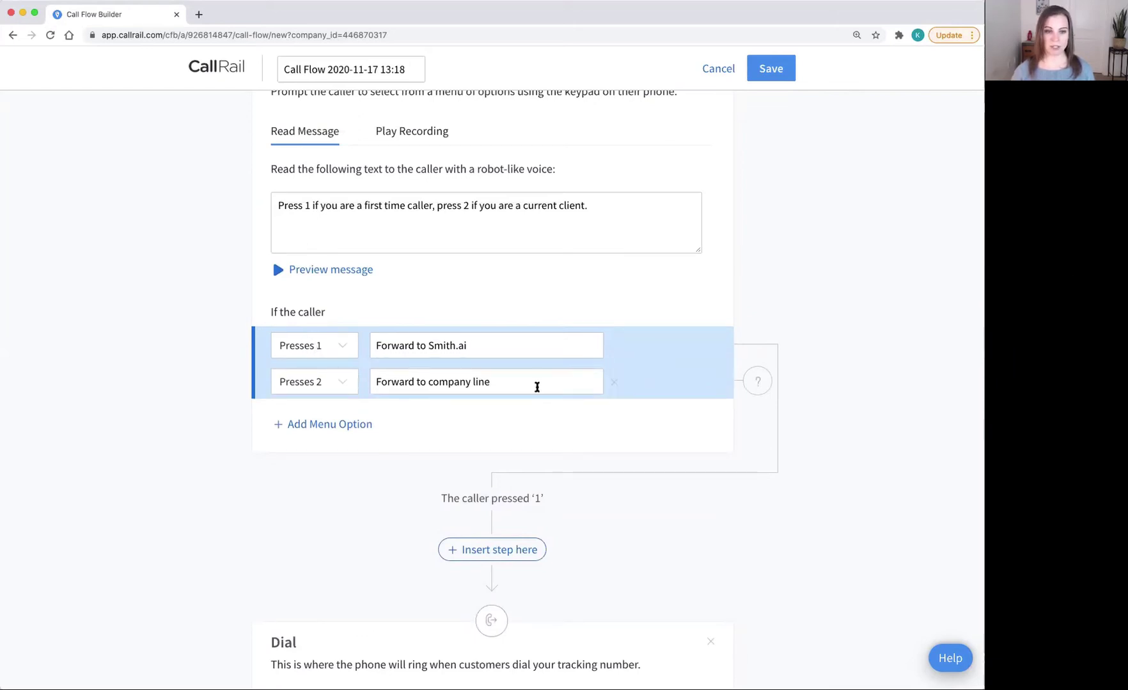
{"action": "left_click", "coordinate": [685, 387]}
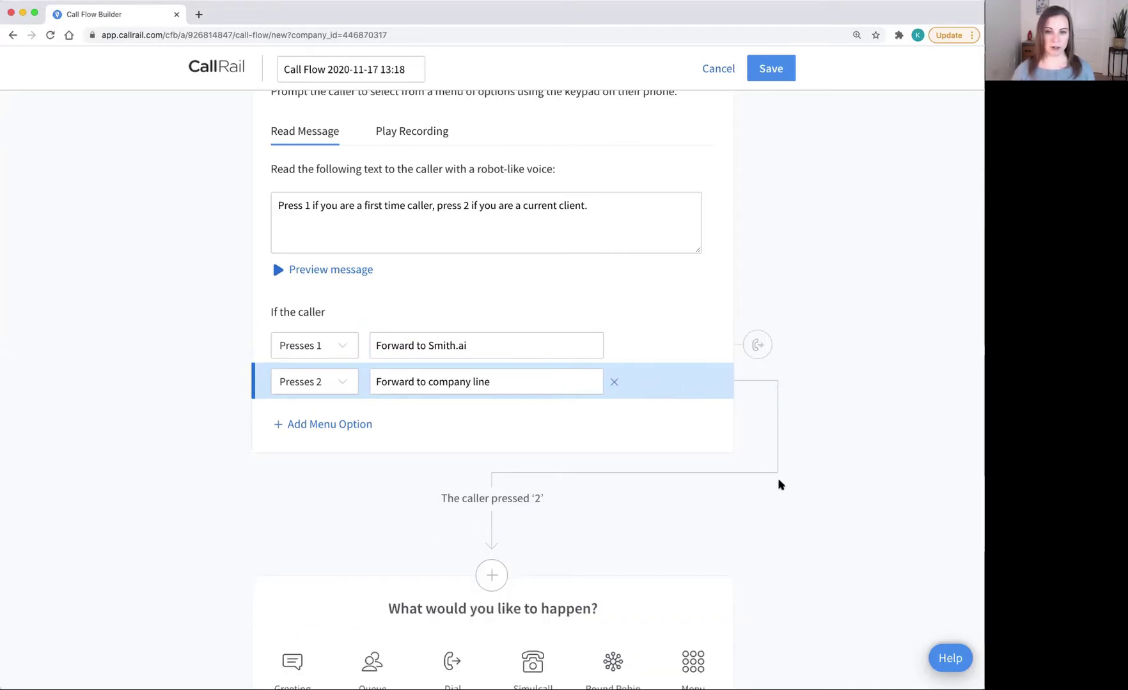
{"action": "scroll", "coordinate": [491, 557], "scroll_direction": "down", "scroll_amount": 5}
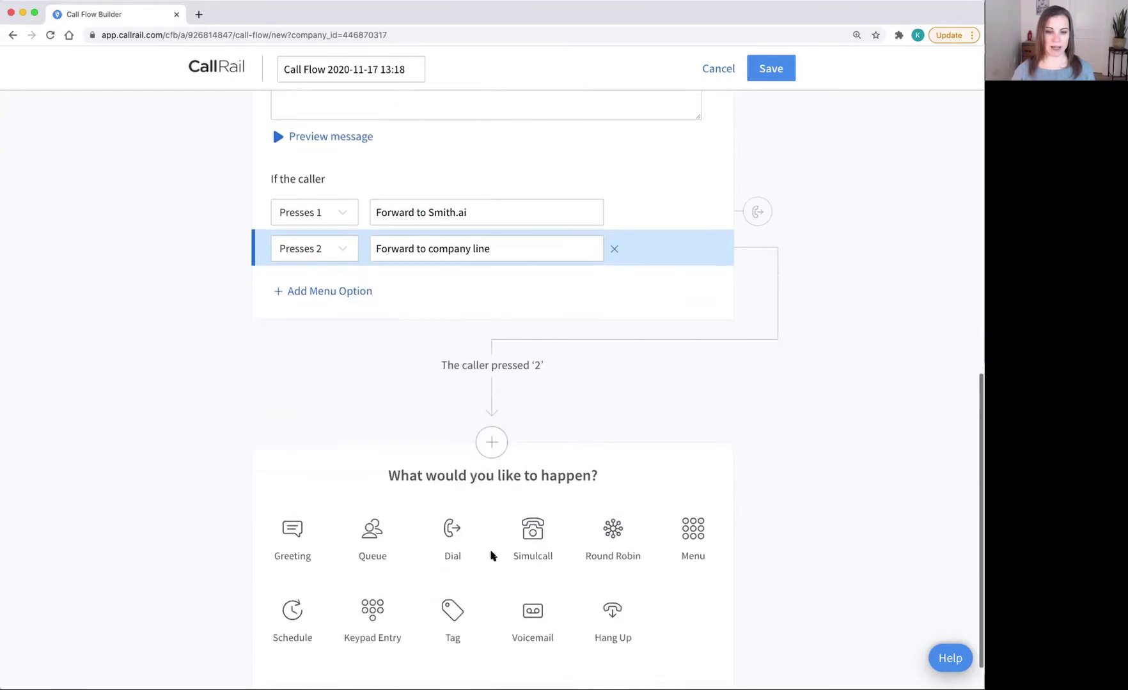
{"action": "left_click", "coordinate": [450, 491]}
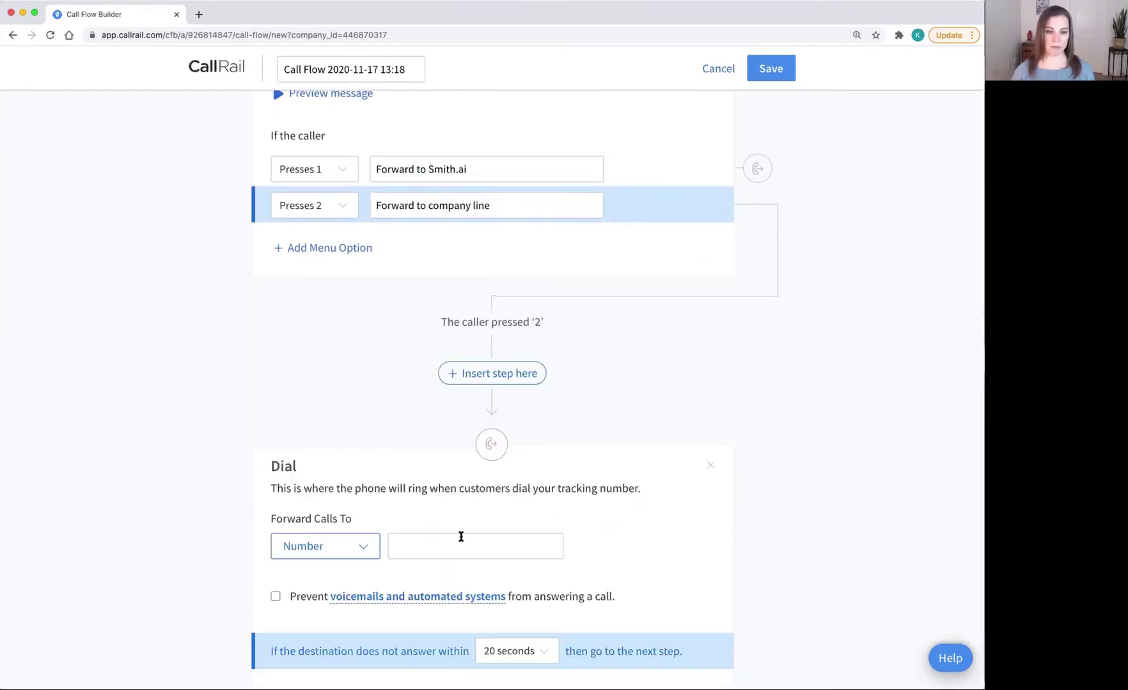
{"action": "scroll", "coordinate": [461, 537], "scroll_direction": "down", "scroll_amount": 2}
{"action": "left_click", "coordinate": [437, 548]}
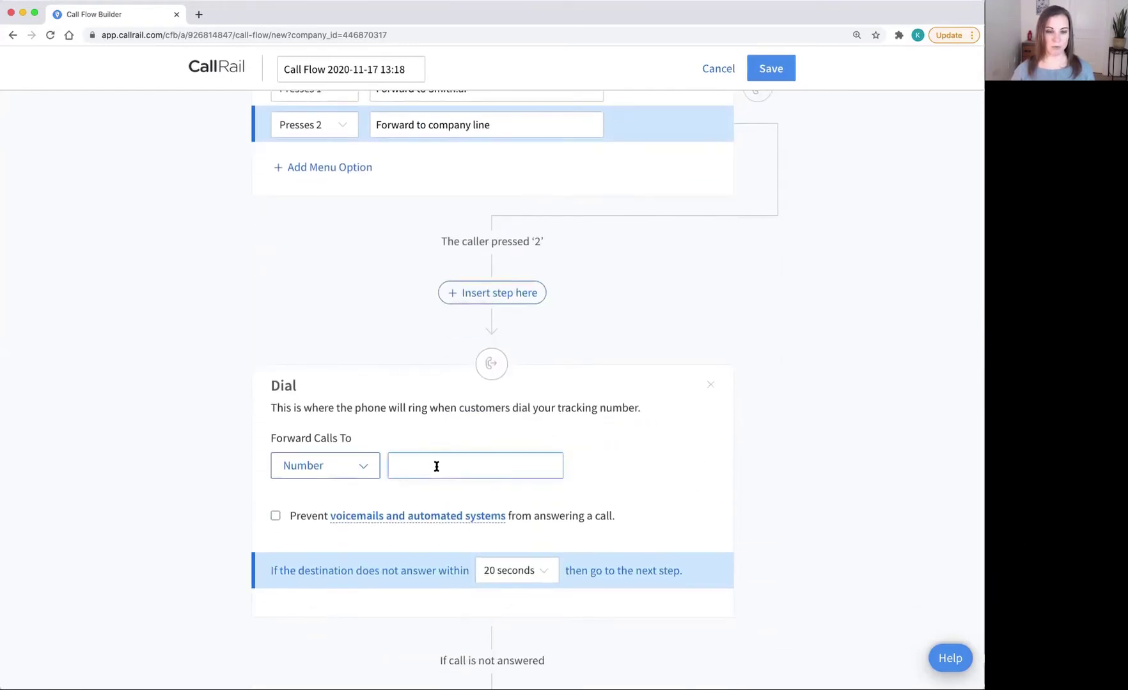
{"action": "type", "text": "(3"}
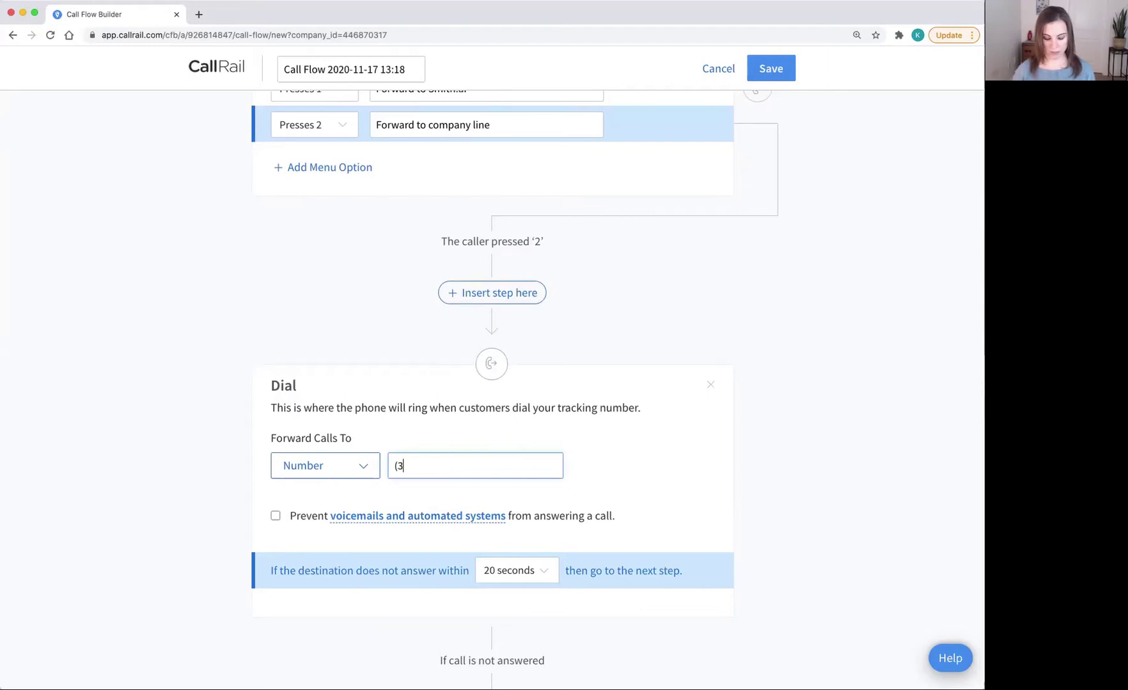
{"action": "type", "text": "03) 55"}
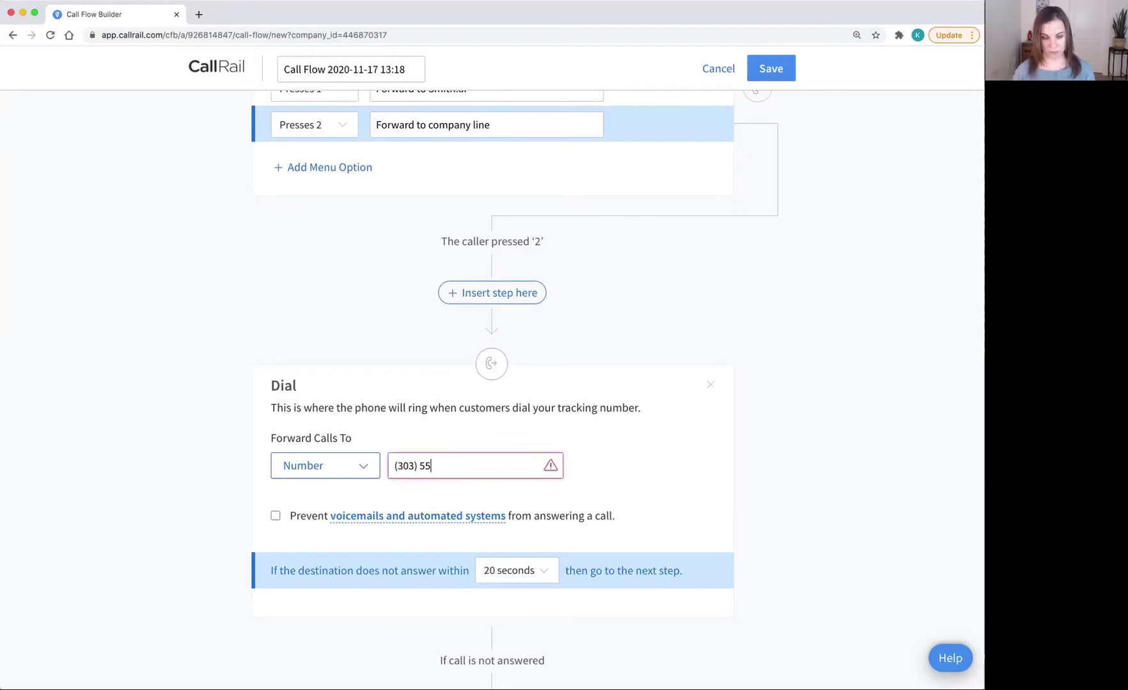
{"action": "type", "text": "5-5555"}
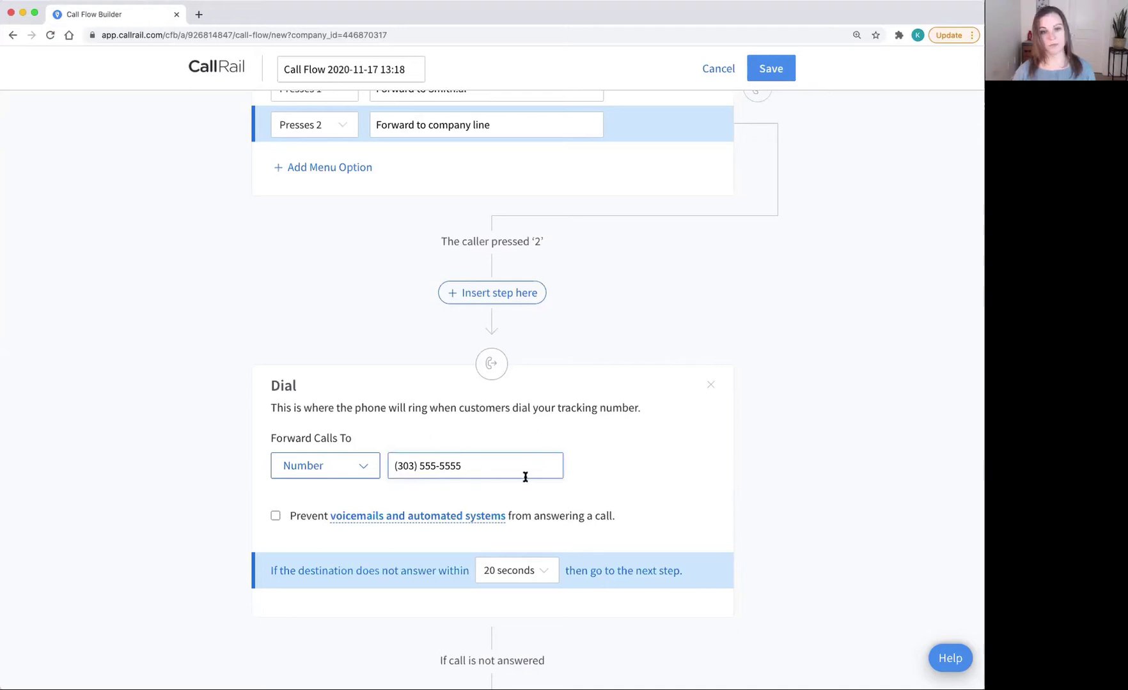
{"action": "left_click", "coordinate": [643, 464]}
Step: Add another Dial step for press-2 calls that go unanswered
{"action": "scroll", "coordinate": [643, 463], "scroll_direction": "down", "scroll_amount": 5}
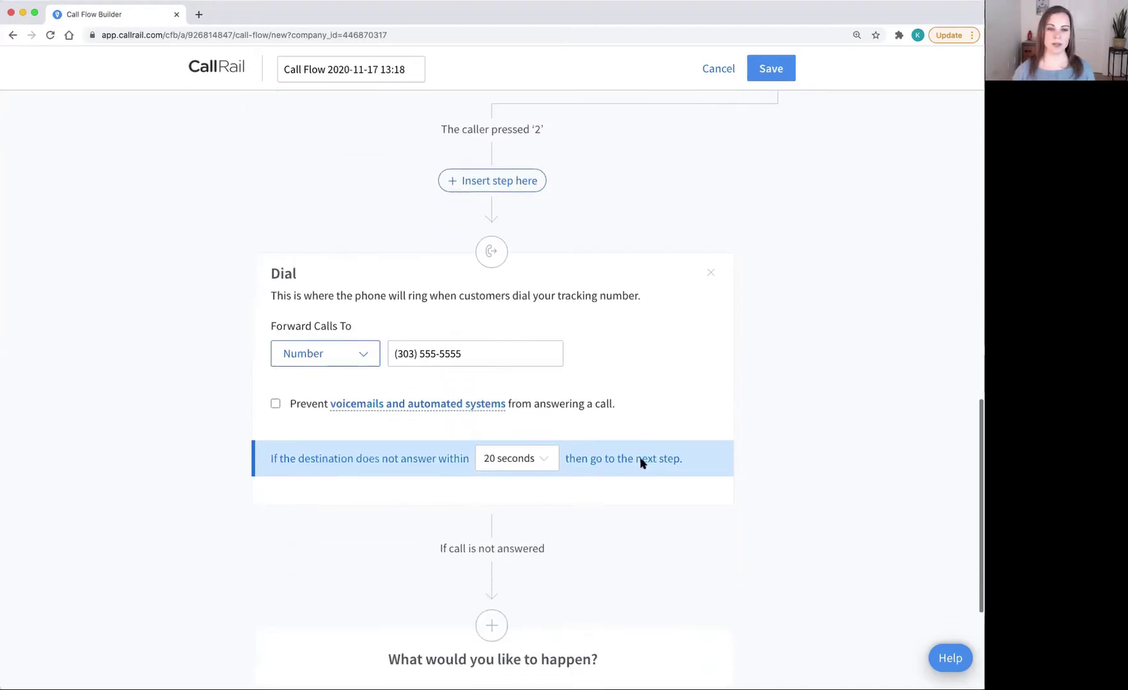
{"action": "scroll", "coordinate": [642, 463], "scroll_direction": "down", "scroll_amount": 2}
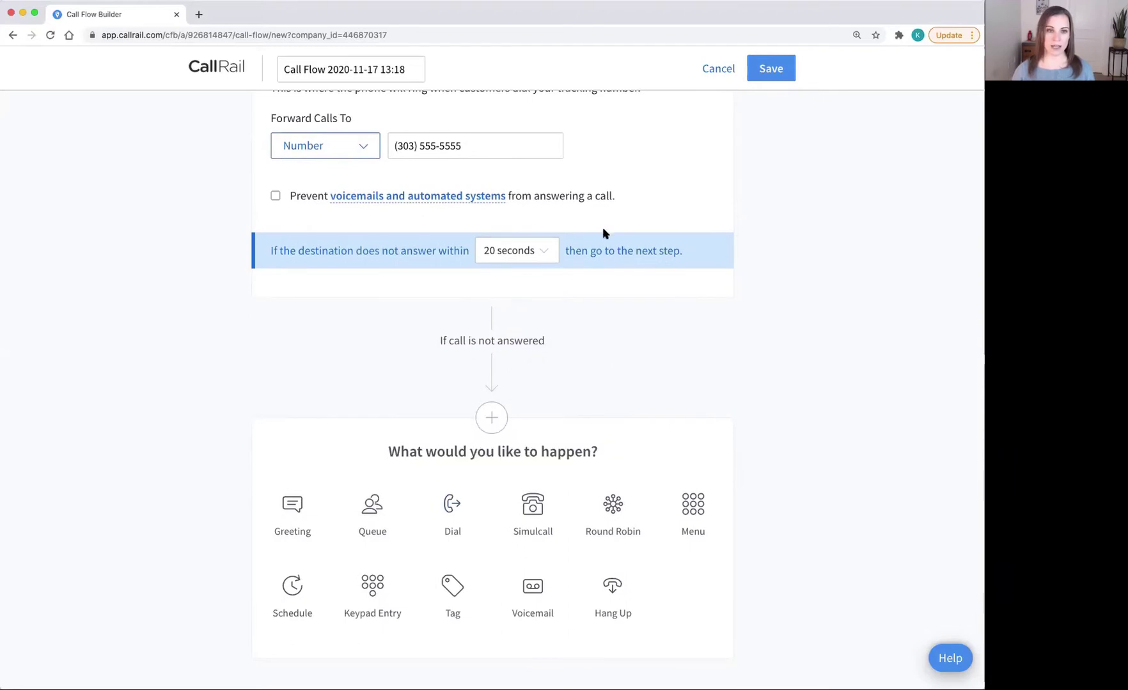
{"action": "scroll", "coordinate": [588, 222], "scroll_direction": "up", "scroll_amount": 1}
{"action": "scroll", "coordinate": [587, 246], "scroll_direction": "down", "scroll_amount": 2}
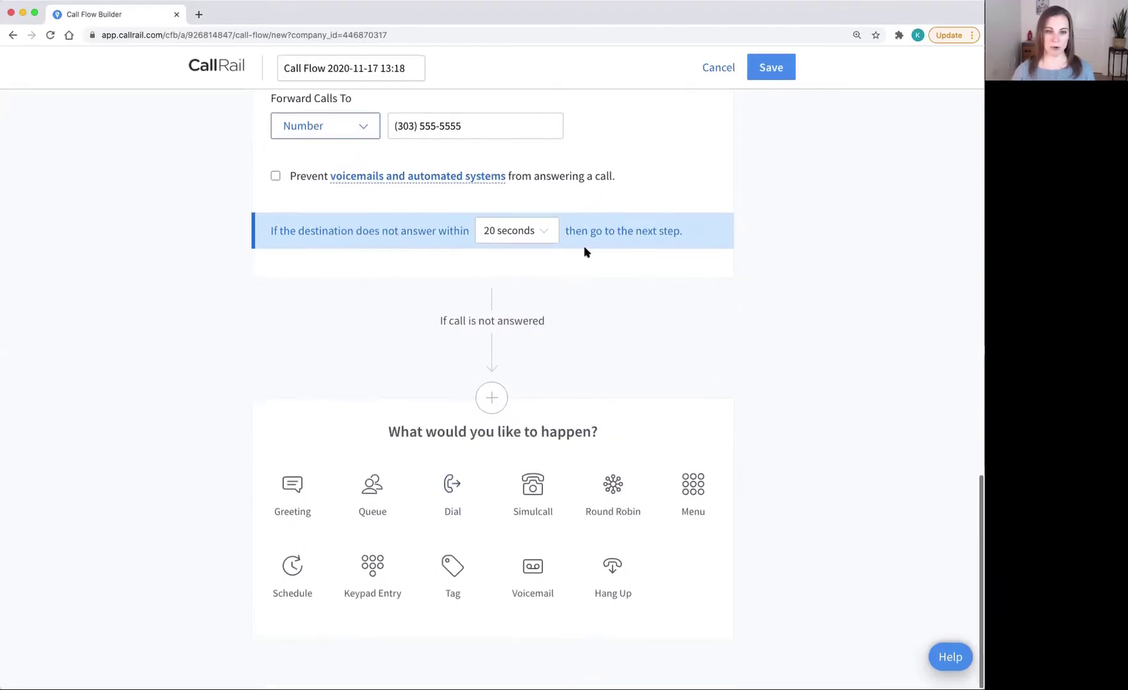
{"action": "left_click", "coordinate": [454, 492]}
Step: Point the fallback Dial step at the second forwarding number, then send still-unanswered calls to voicemail
{"action": "scroll", "coordinate": [456, 501], "scroll_direction": "down", "scroll_amount": 3}
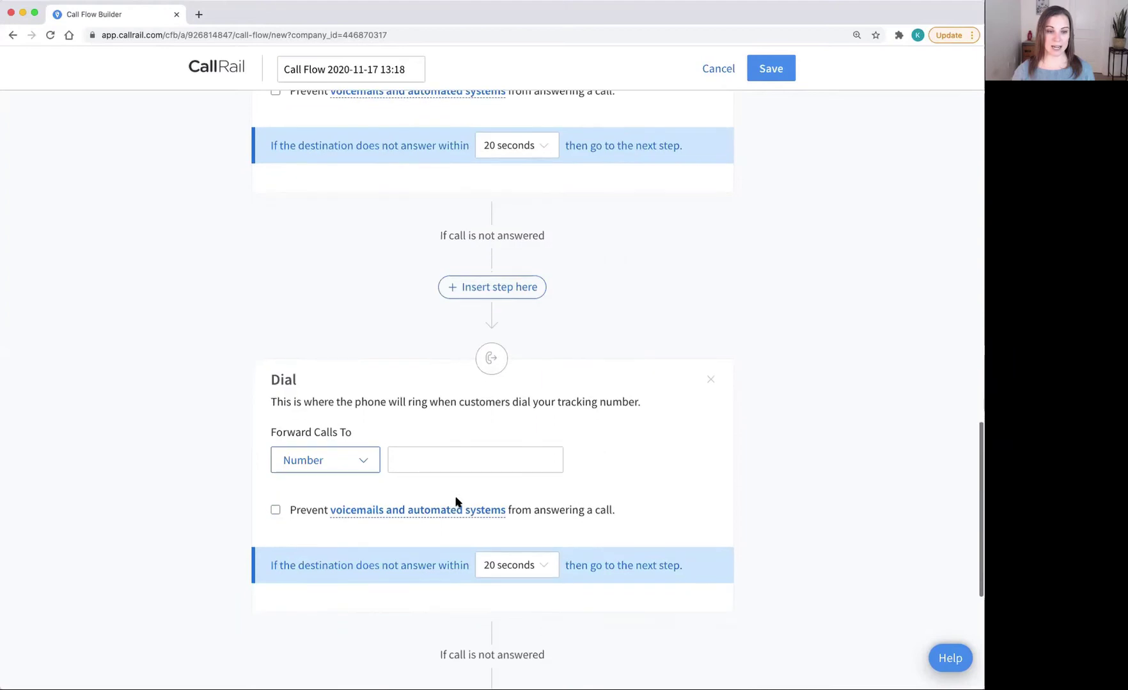
{"action": "left_click", "coordinate": [445, 435]}
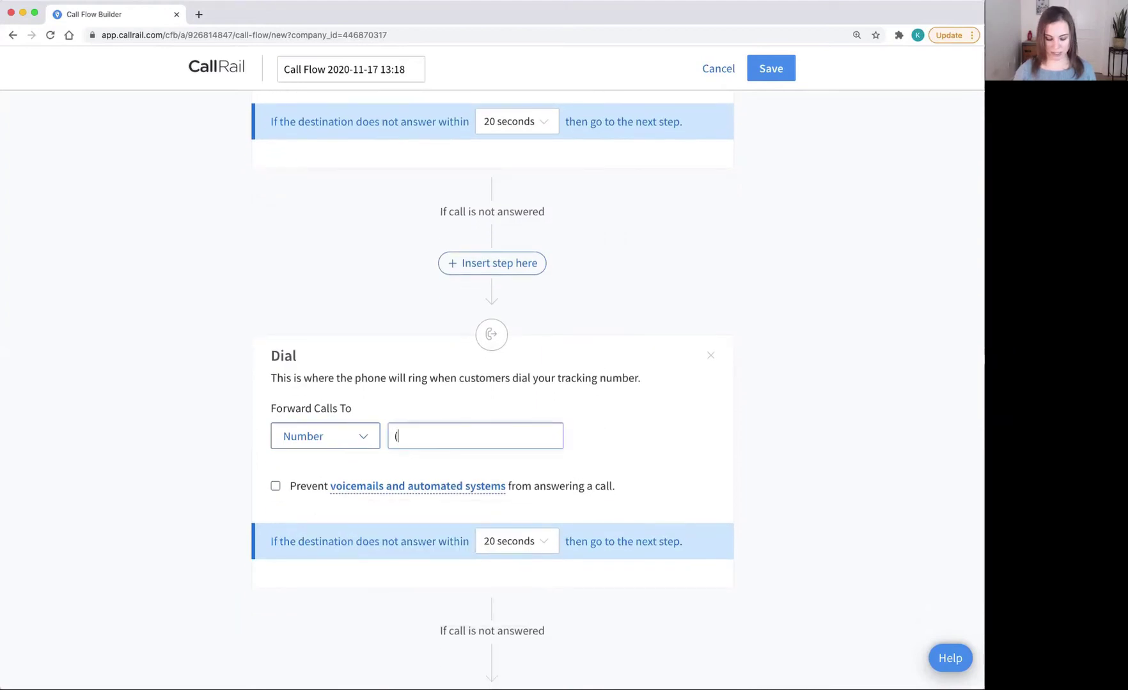
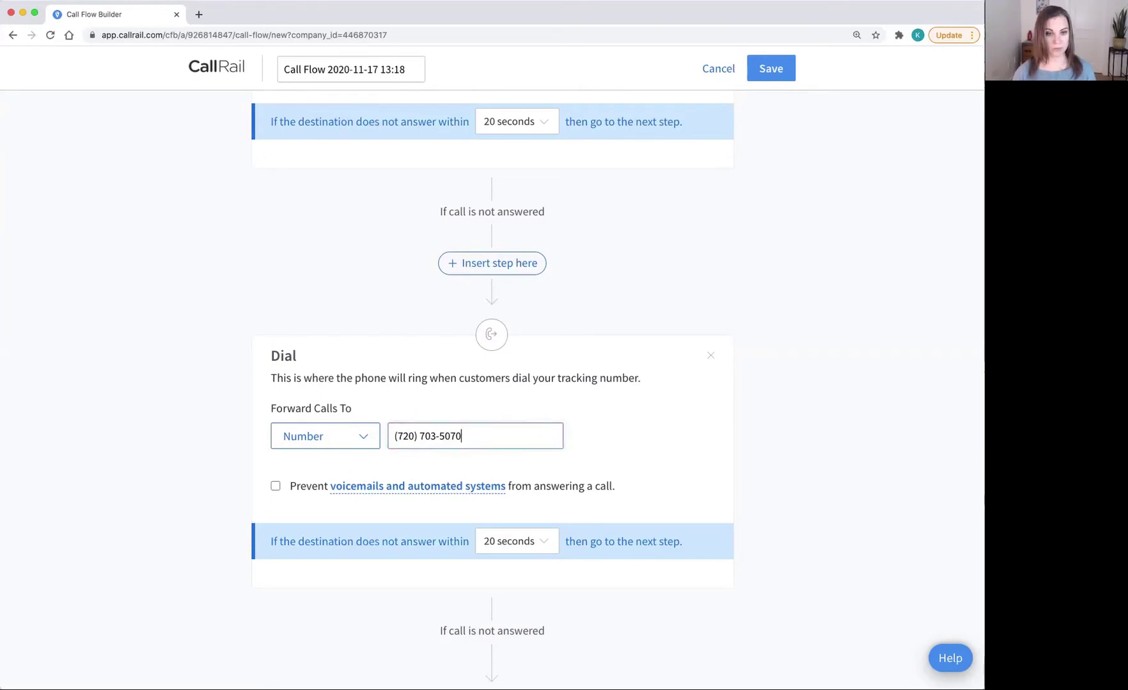
{"action": "scroll", "coordinate": [492, 384], "scroll_direction": "down", "scroll_amount": 3}
{"action": "scroll", "coordinate": [497, 452], "scroll_direction": "down", "scroll_amount": 3}
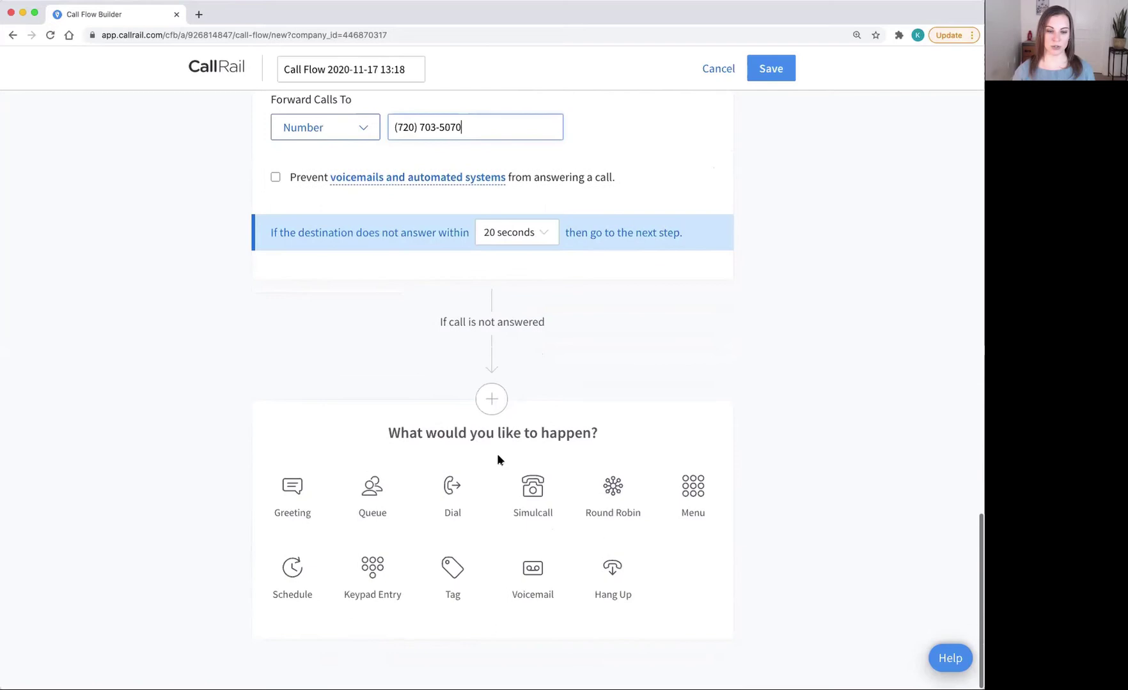
{"action": "left_click", "coordinate": [532, 585]}
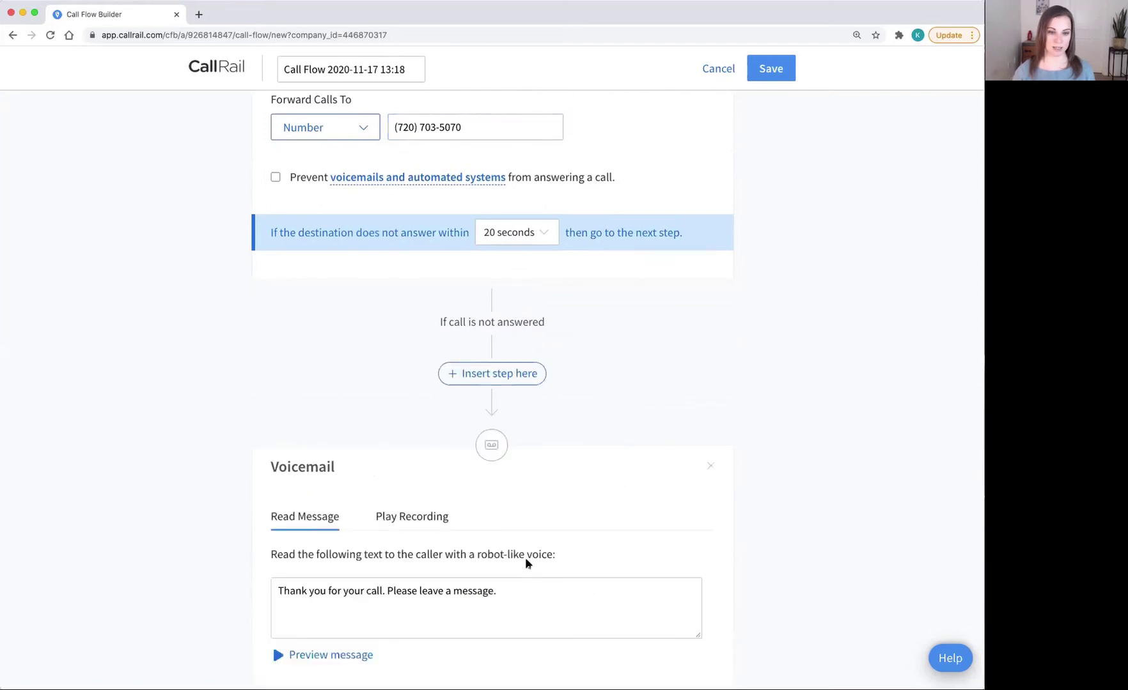
{"action": "scroll", "coordinate": [516, 529], "scroll_direction": "up", "scroll_amount": 10}
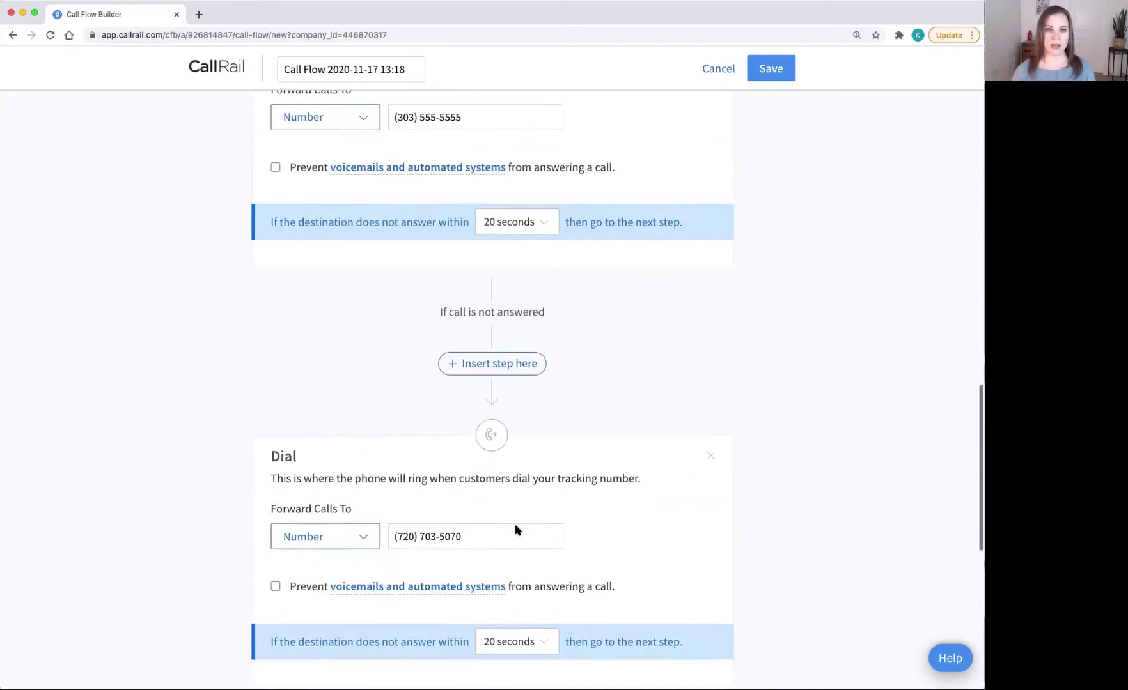
Step: Rename the call flow to 'New Leads to Smith.ai'
{"action": "scroll", "coordinate": [516, 529], "scroll_direction": "up", "scroll_amount": 9}
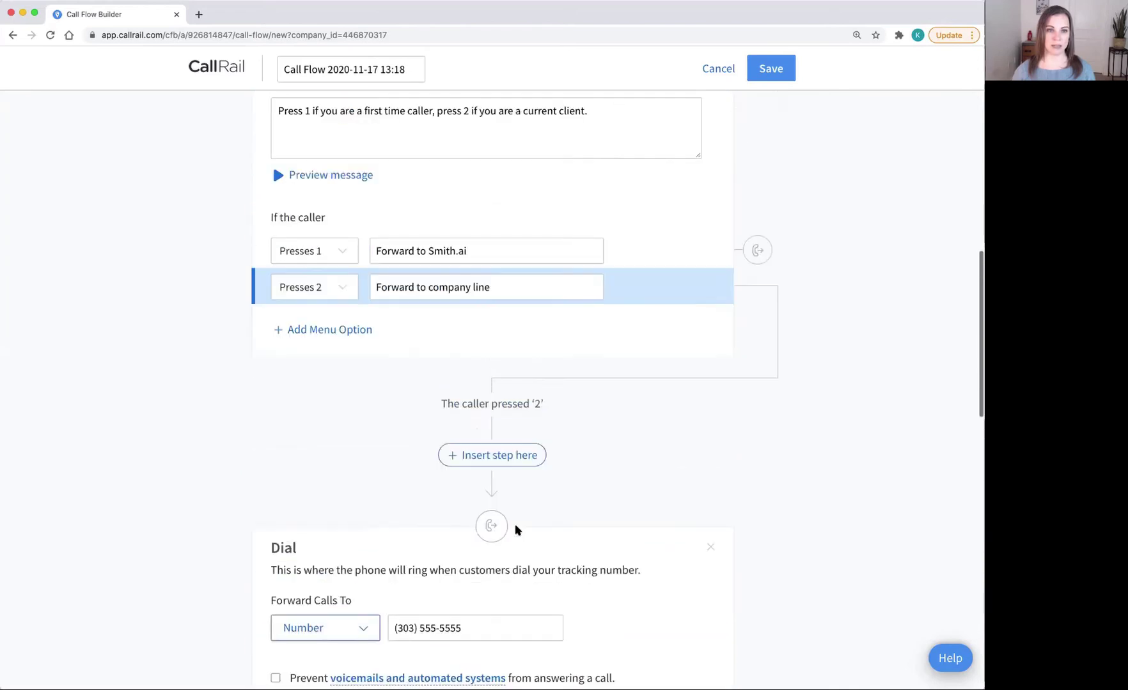
{"action": "scroll", "coordinate": [517, 529], "scroll_direction": "up", "scroll_amount": 2}
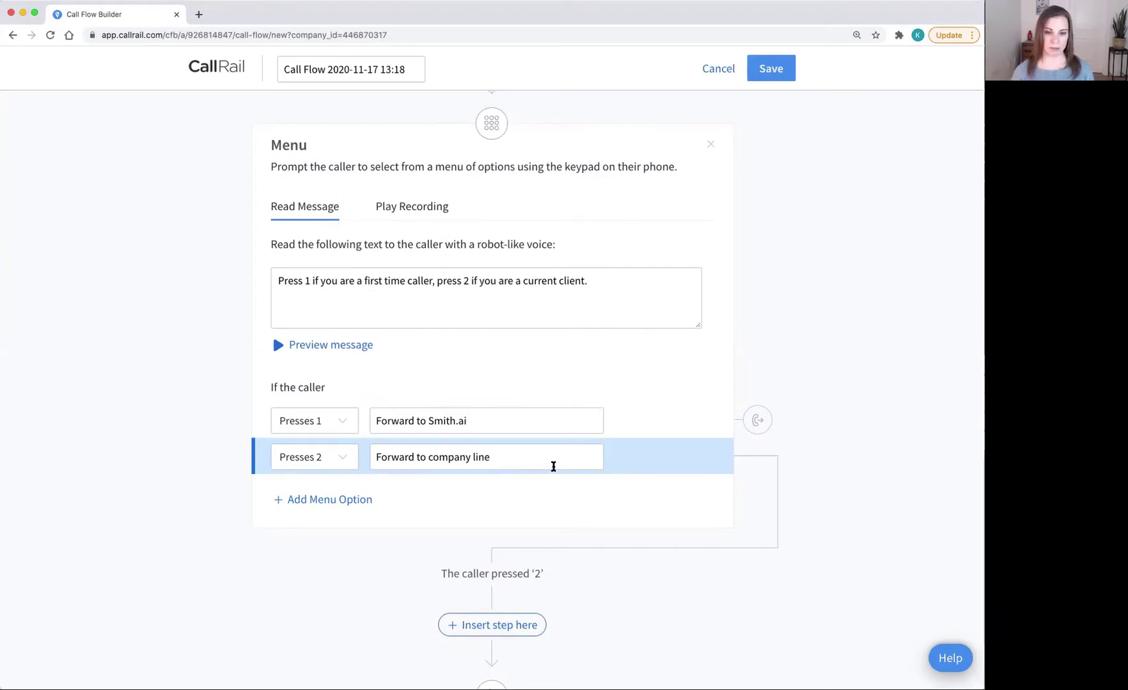
{"action": "scroll", "coordinate": [549, 466], "scroll_direction": "up", "scroll_amount": 5}
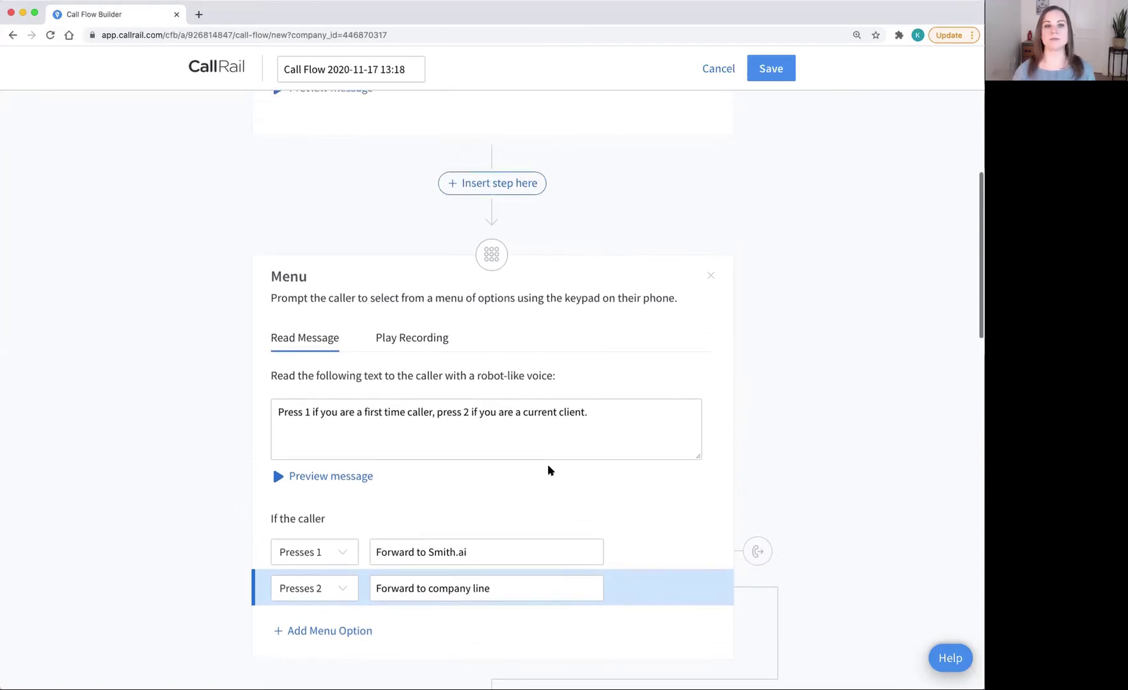
{"action": "scroll", "coordinate": [798, 194], "scroll_direction": "up", "scroll_amount": 5}
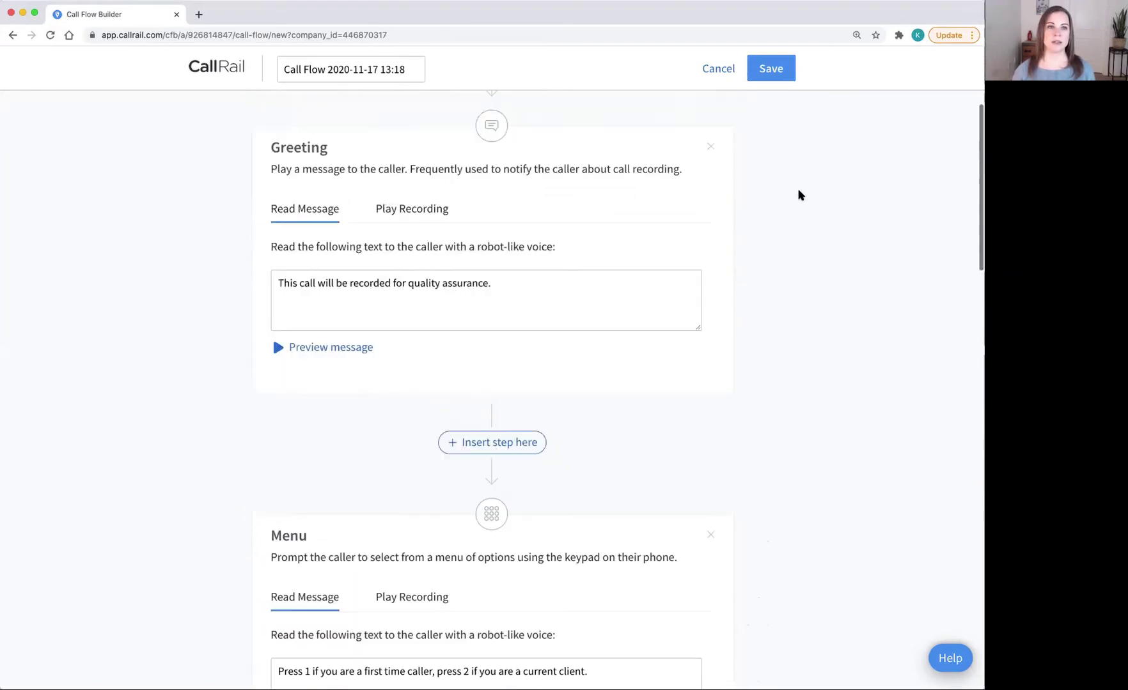
{"action": "triple_click", "coordinate": [342, 64]}
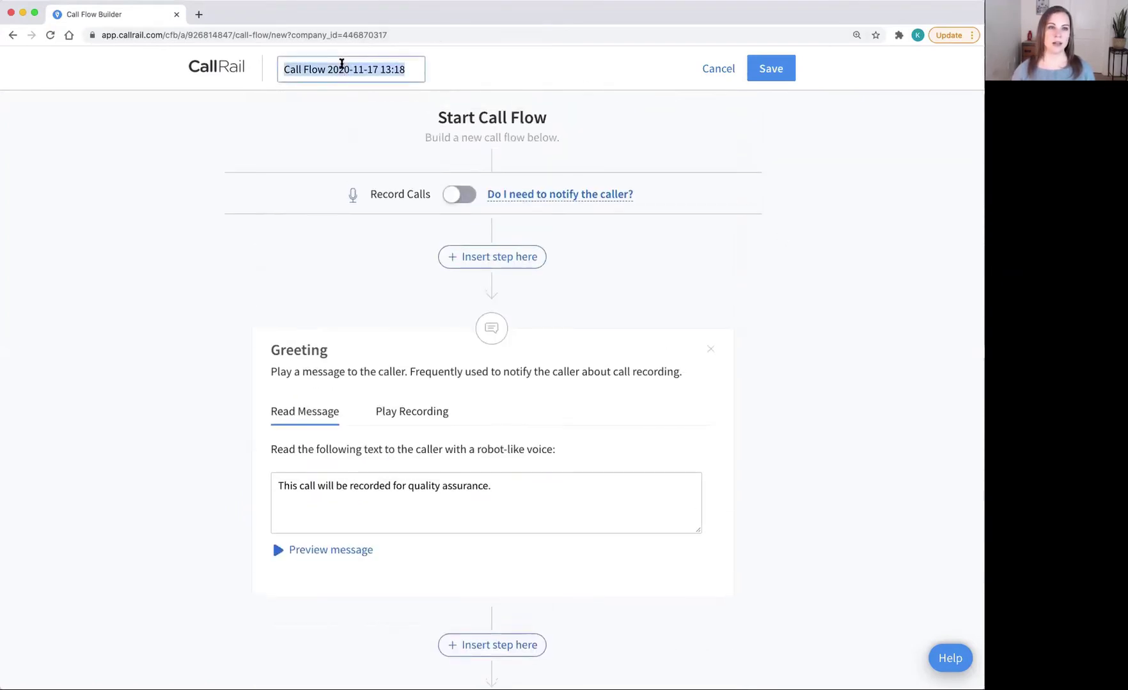
{"action": "type", "text": "New Leads to Smith.ai"}
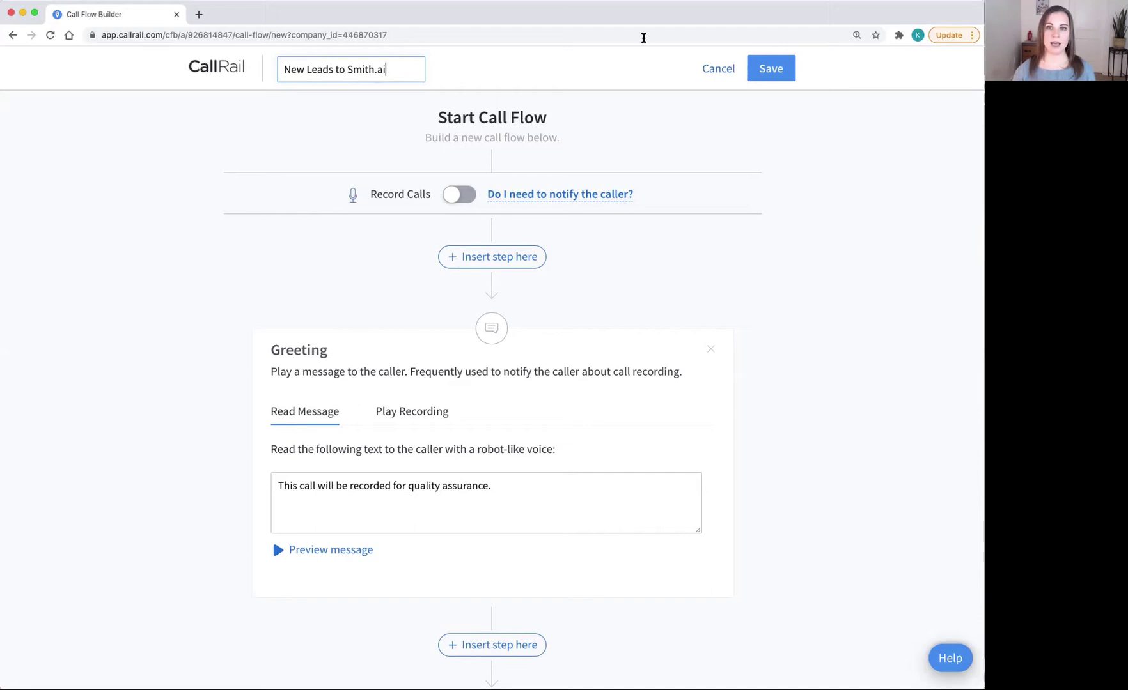
Step: Save the 'New Leads to Smith.ai' call flow and confirm activating it
{"action": "left_click", "coordinate": [771, 70]}
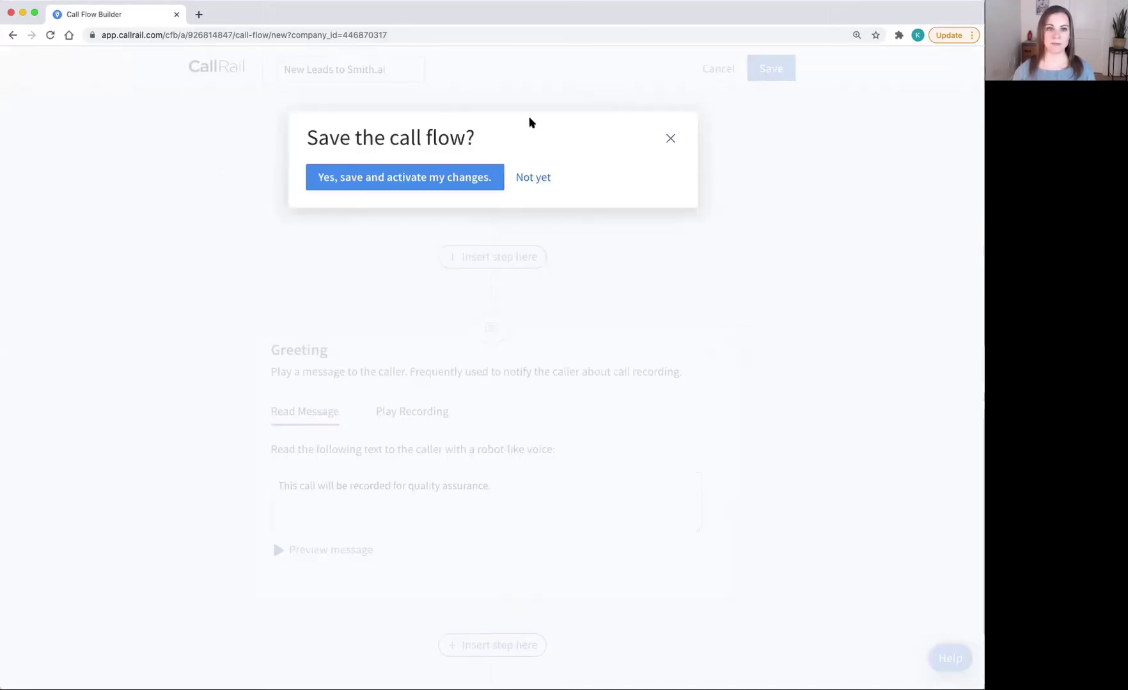
{"action": "left_click", "coordinate": [465, 179]}
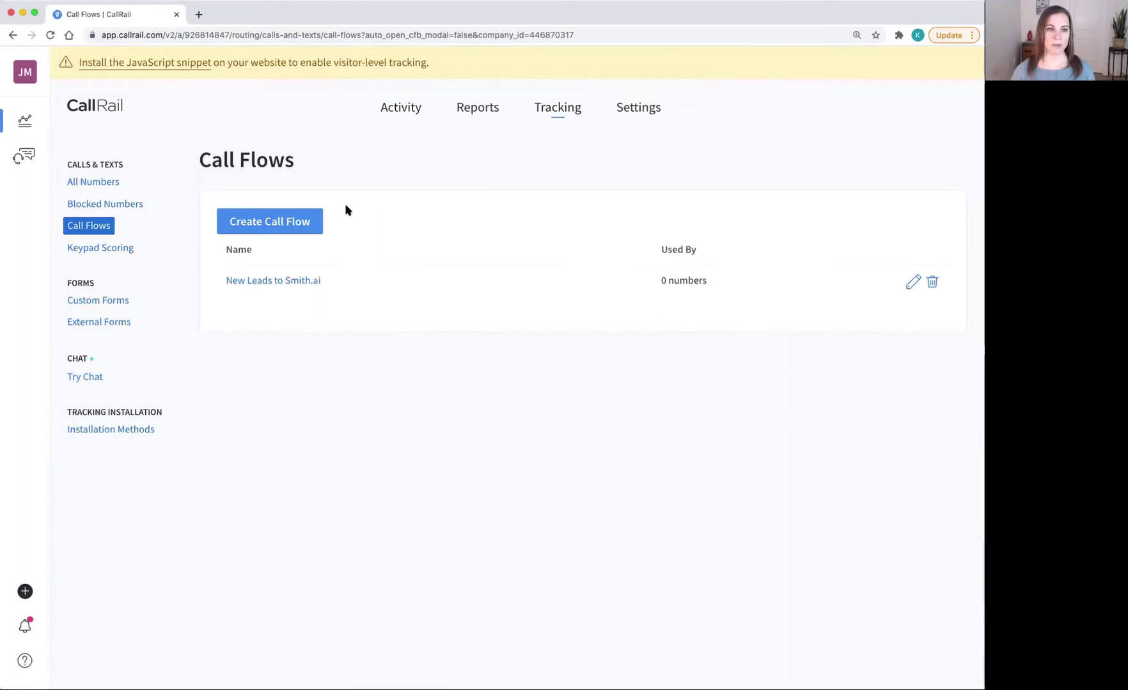
Step: Create a second blank call flow whose first step is a Schedule (Branch A: any day, 12 AM–11 PM)
{"action": "left_click", "coordinate": [300, 225]}
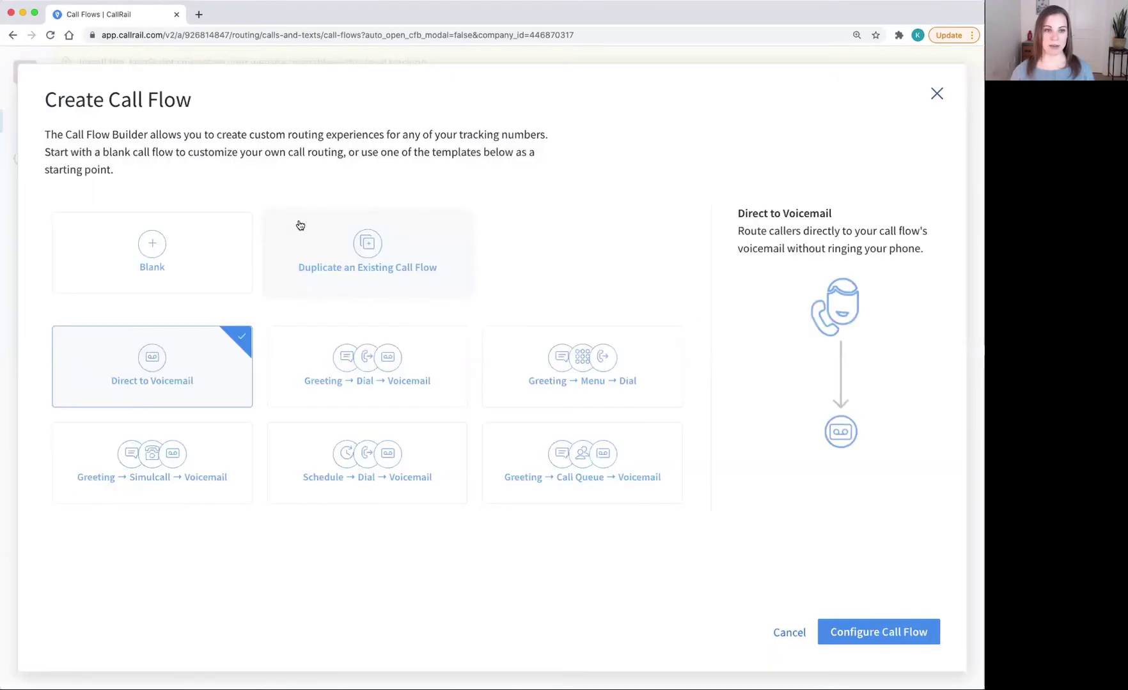
{"action": "left_click", "coordinate": [211, 247]}
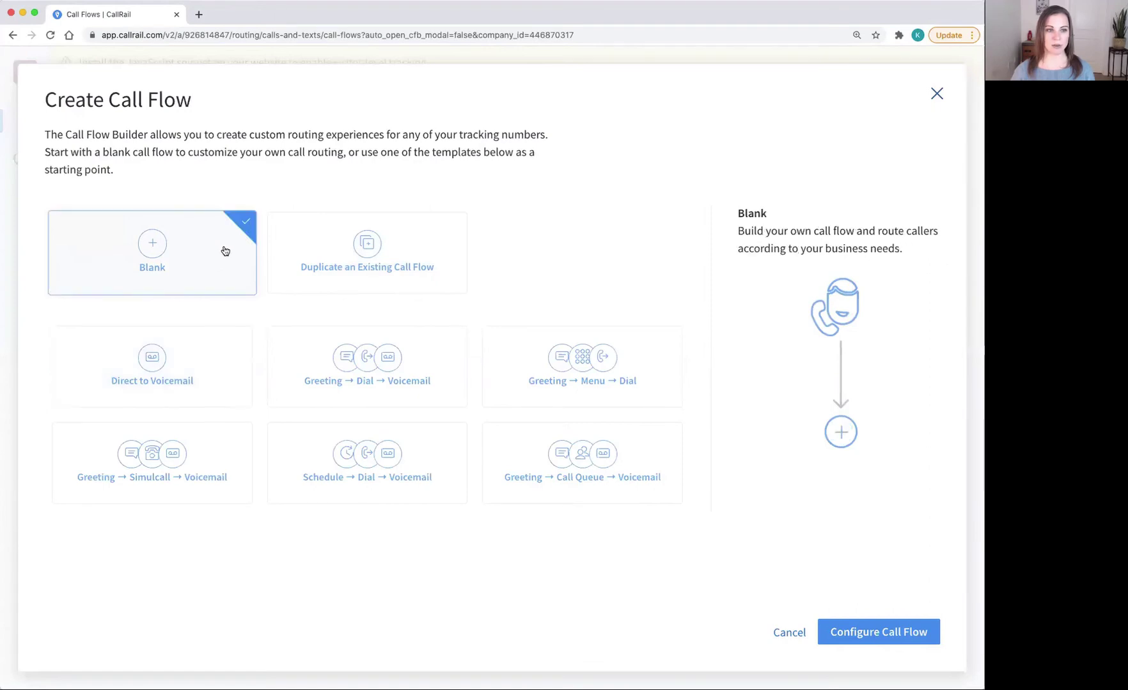
{"action": "left_click", "coordinate": [887, 636]}
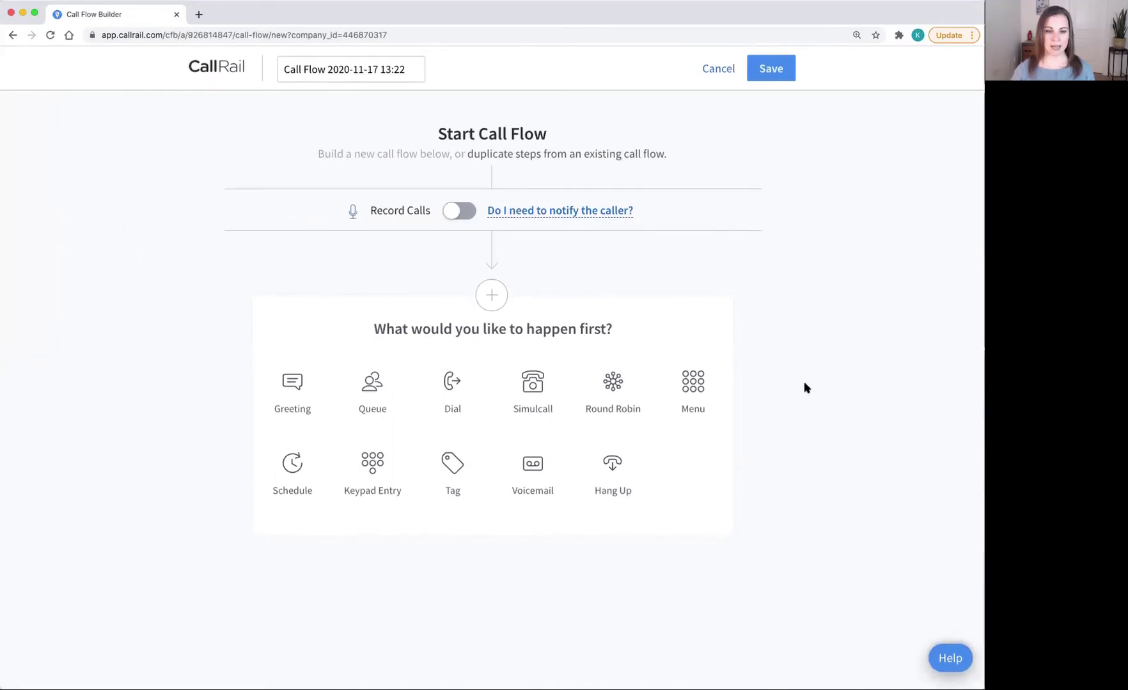
{"action": "left_click", "coordinate": [293, 471]}
{"action": "scroll", "coordinate": [374, 469], "scroll_direction": "down", "scroll_amount": 5}
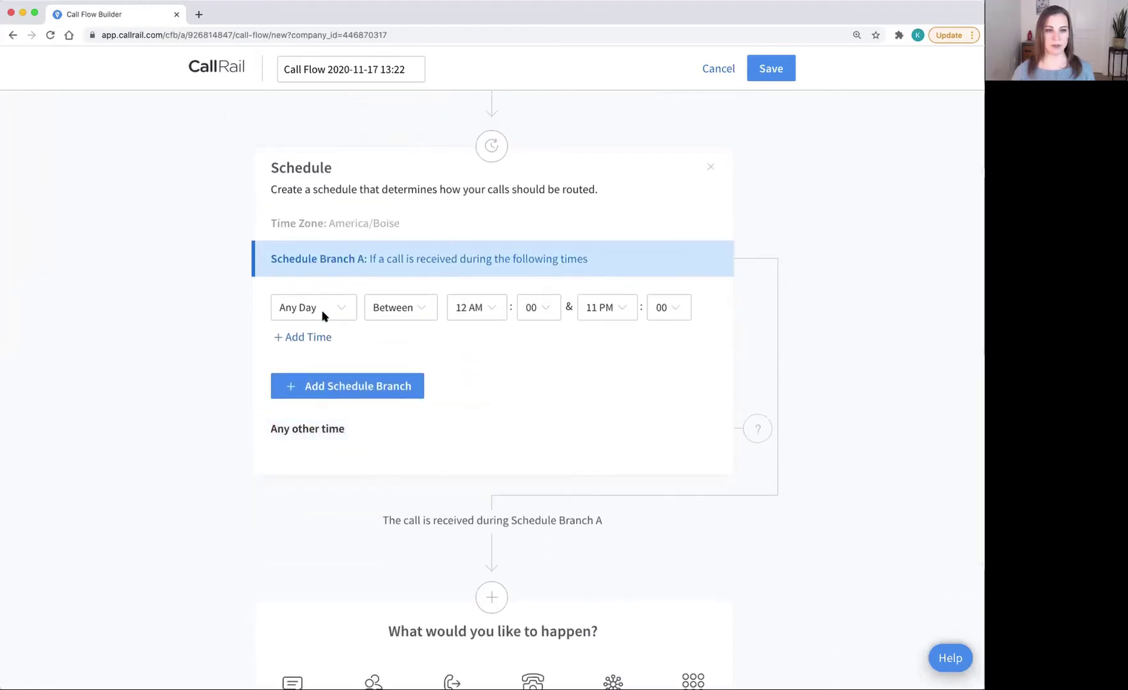
Step: Limit Schedule Branch A to Weekdays from 9 AM to 5 PM
{"action": "left_click", "coordinate": [323, 315]}
{"action": "left_click", "coordinate": [324, 326]}
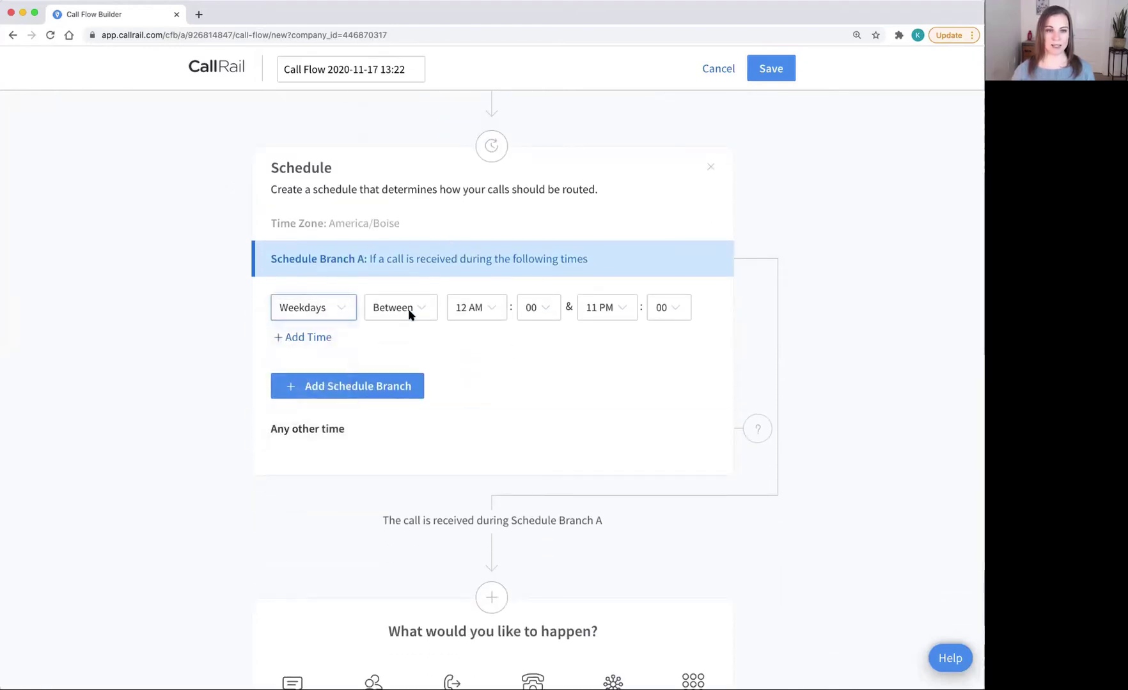
{"action": "left_click", "coordinate": [474, 309]}
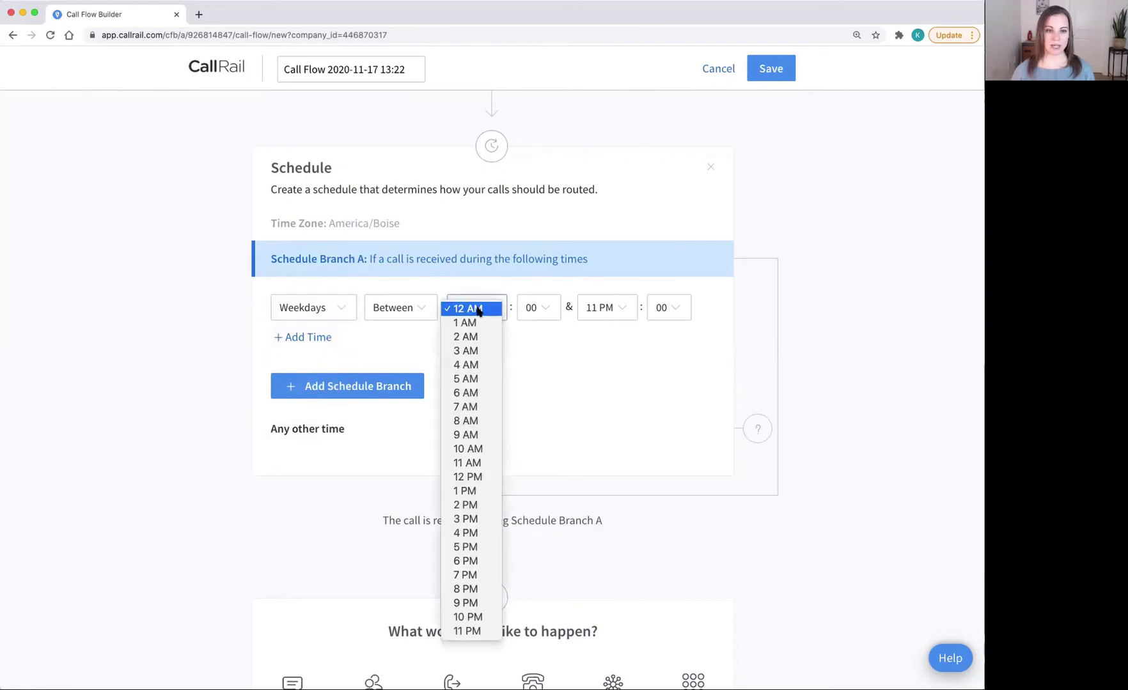
{"action": "left_click", "coordinate": [494, 435]}
{"action": "left_click", "coordinate": [610, 303]}
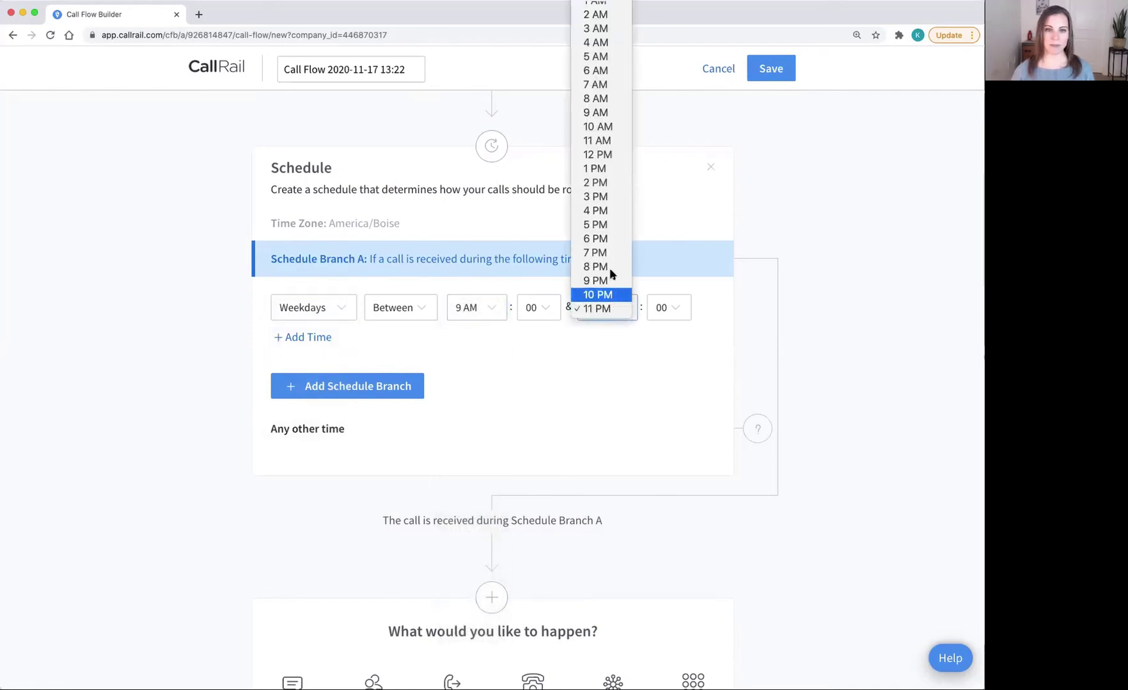
{"action": "left_click", "coordinate": [606, 224]}
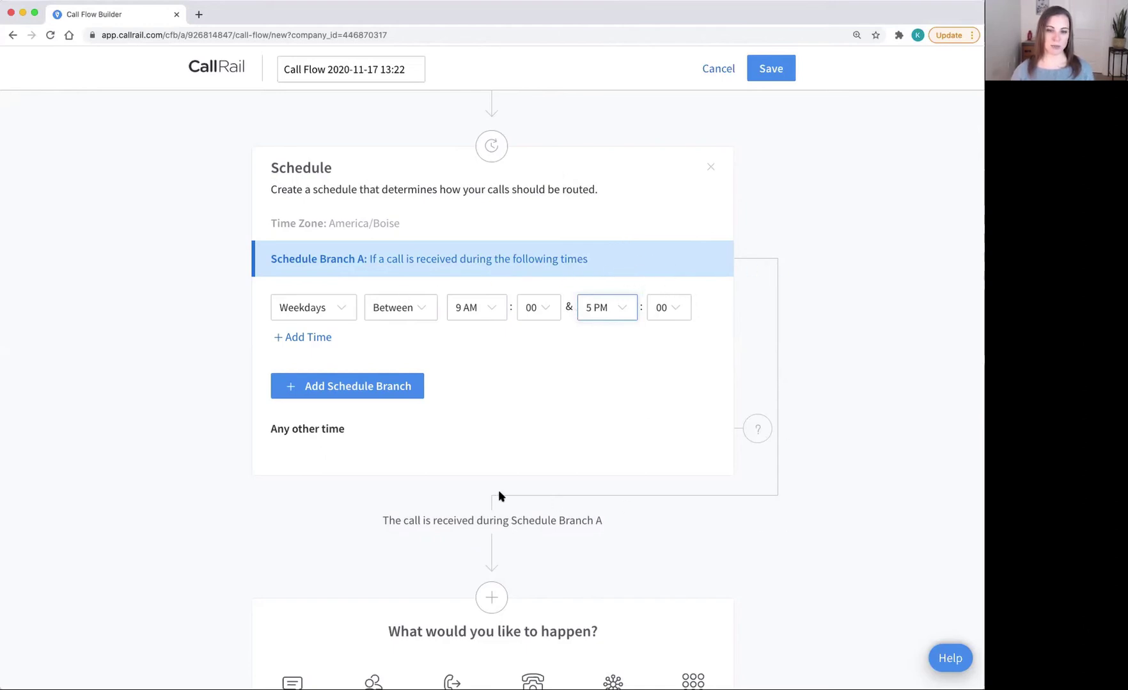
{"action": "scroll", "coordinate": [496, 586], "scroll_direction": "down", "scroll_amount": 3}
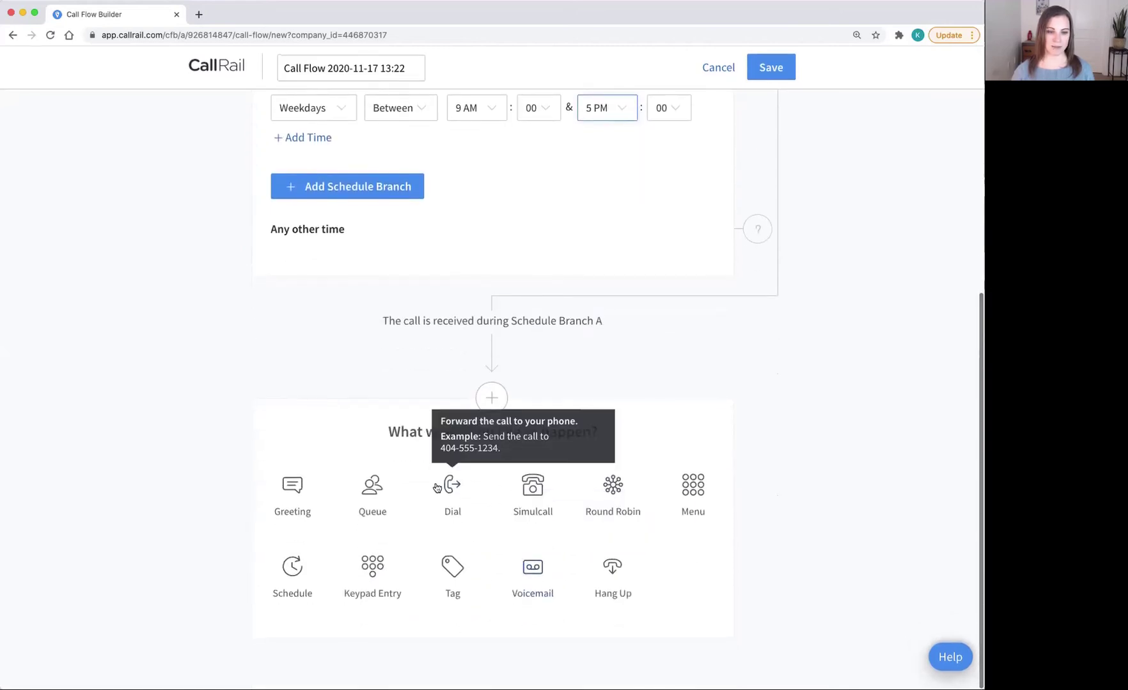
{"action": "left_click", "coordinate": [448, 493]}
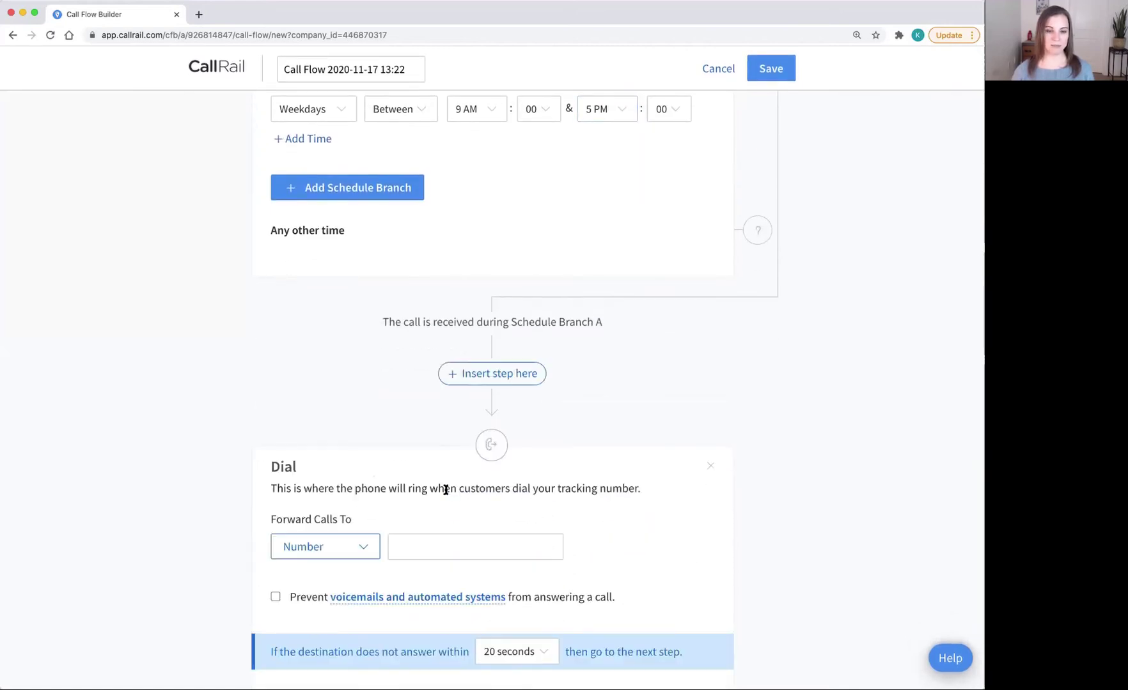
{"action": "scroll", "coordinate": [448, 509], "scroll_direction": "down", "scroll_amount": 3}
{"action": "left_click", "coordinate": [426, 387]}
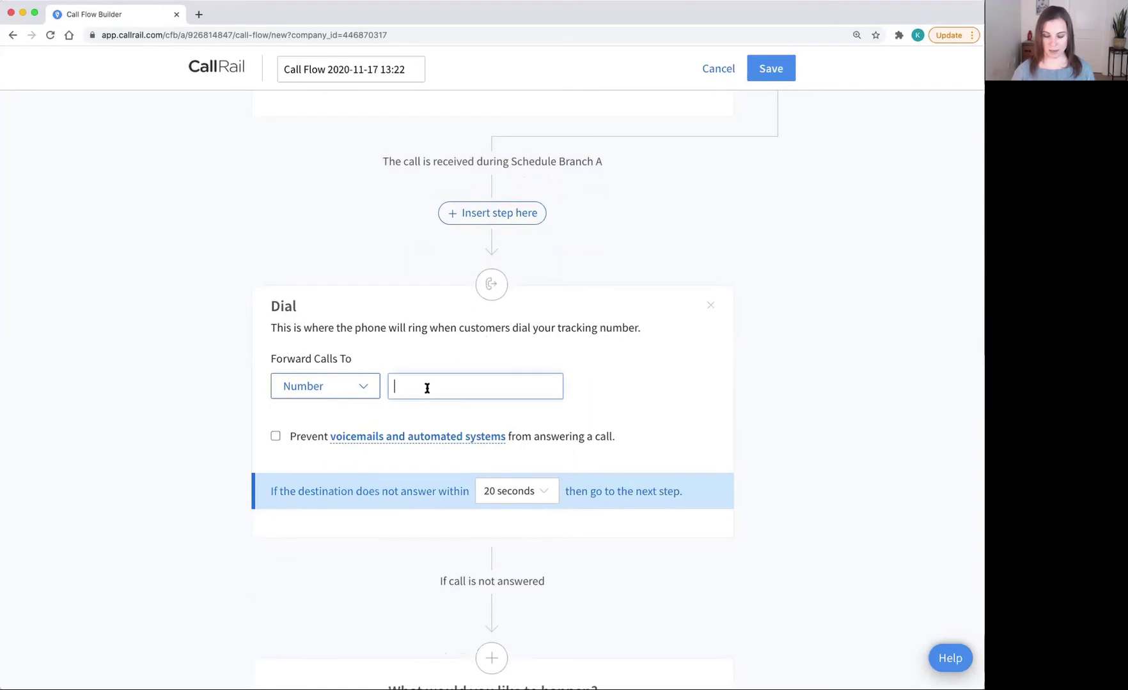
{"action": "type", "text": "("}
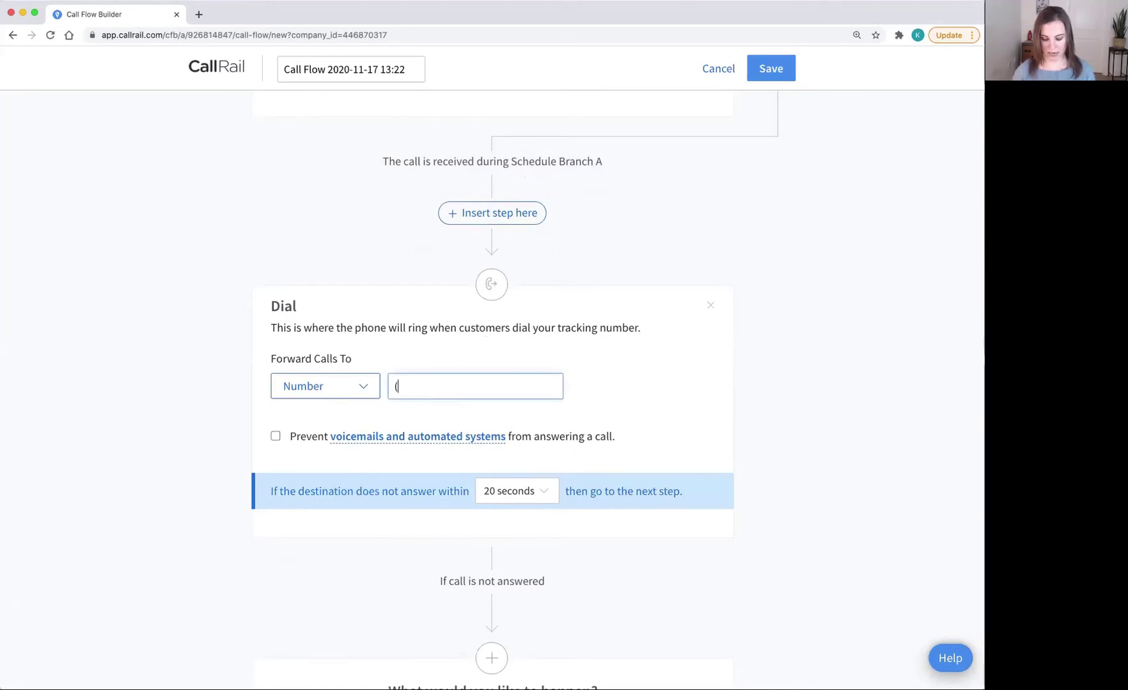
{"action": "type", "text": "303) 5"}
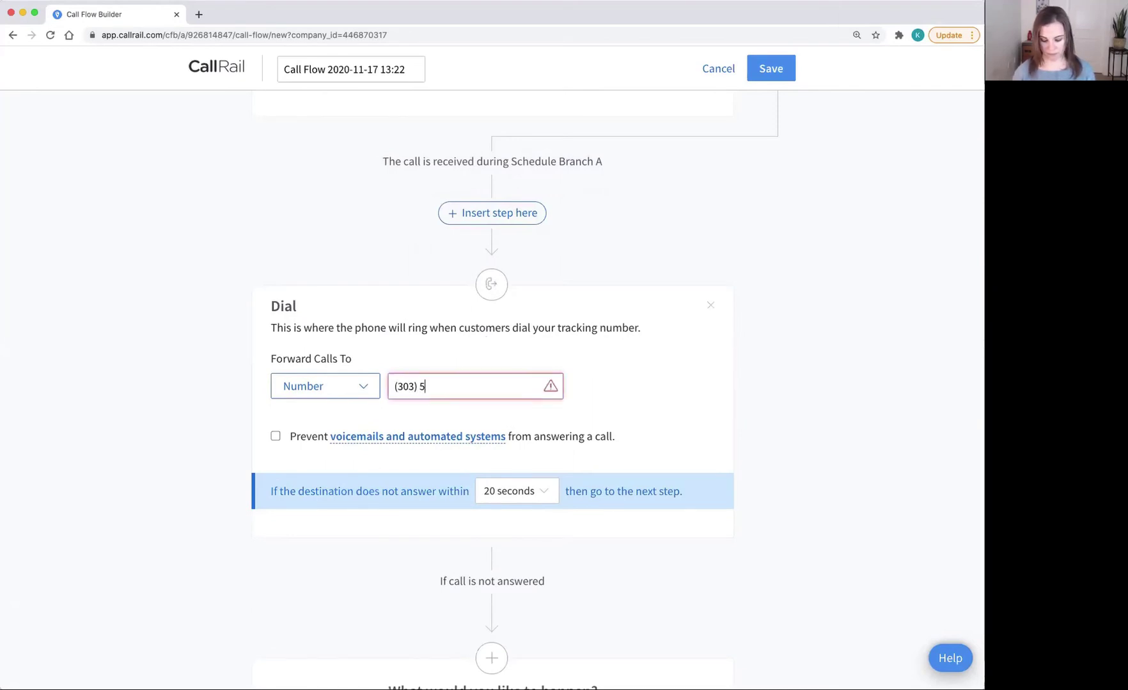
{"action": "type", "text": "55-5555"}
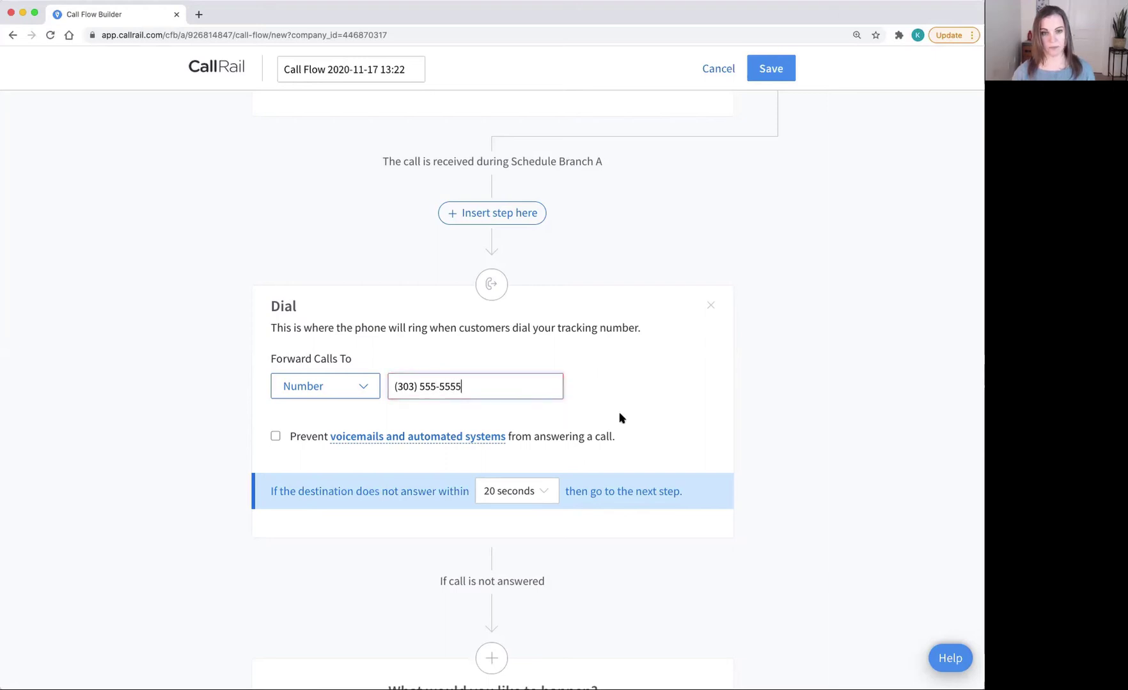
{"action": "scroll", "coordinate": [662, 413], "scroll_direction": "down", "scroll_amount": 5}
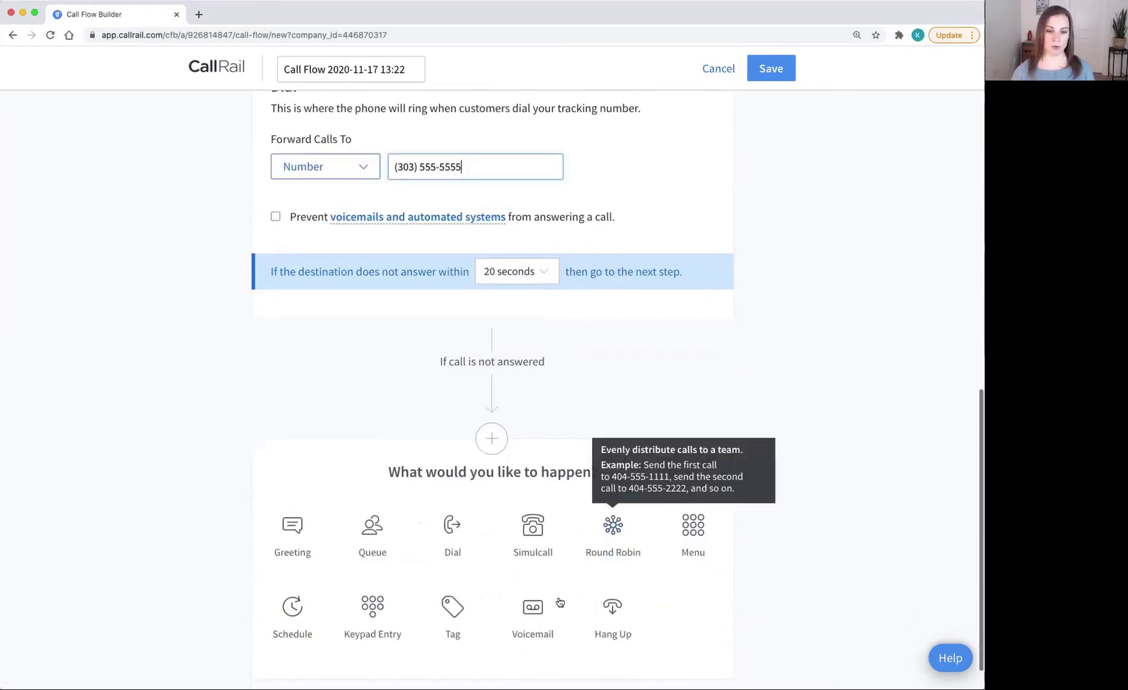
Step: Send unanswered Branch A calls to a voicemail step
{"action": "left_click", "coordinate": [538, 612]}
{"action": "scroll", "coordinate": [537, 612], "scroll_direction": "down", "scroll_amount": 2}
{"action": "scroll", "coordinate": [538, 612], "scroll_direction": "down", "scroll_amount": 2}
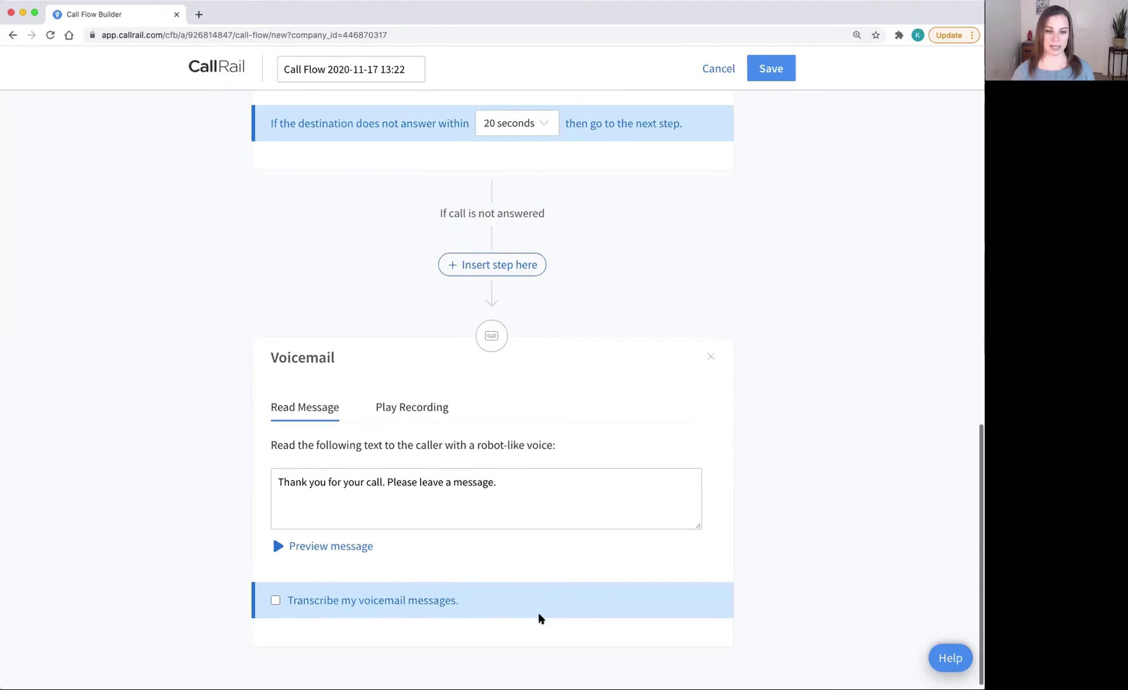
{"action": "scroll", "coordinate": [538, 613], "scroll_direction": "up", "scroll_amount": 6}
{"action": "scroll", "coordinate": [538, 613], "scroll_direction": "up", "scroll_amount": 5}
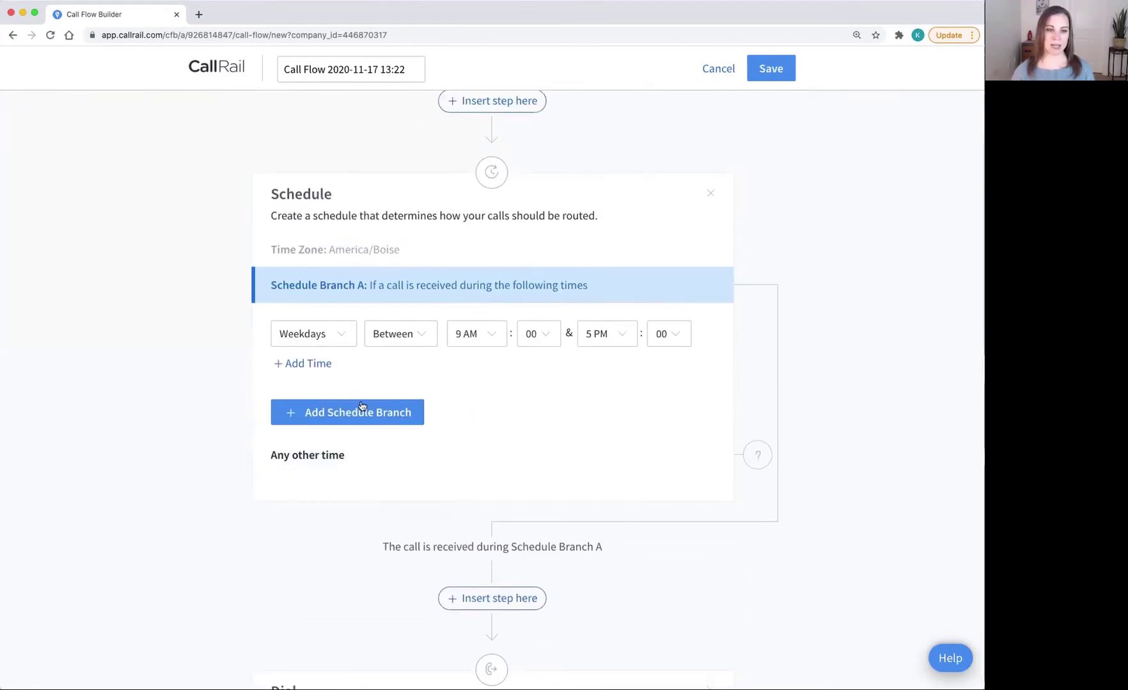
Step: Add Schedule Branch B covering weekends all day plus weekdays 12 AM–9 AM
{"action": "left_click", "coordinate": [341, 413]}
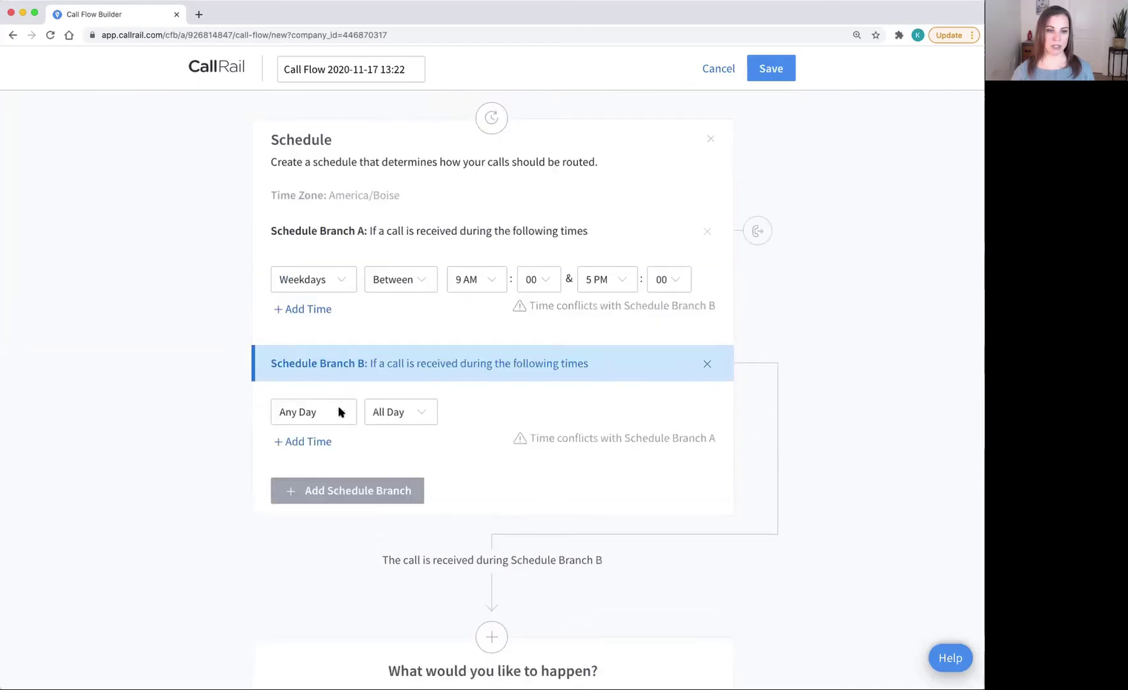
{"action": "left_click", "coordinate": [329, 415]}
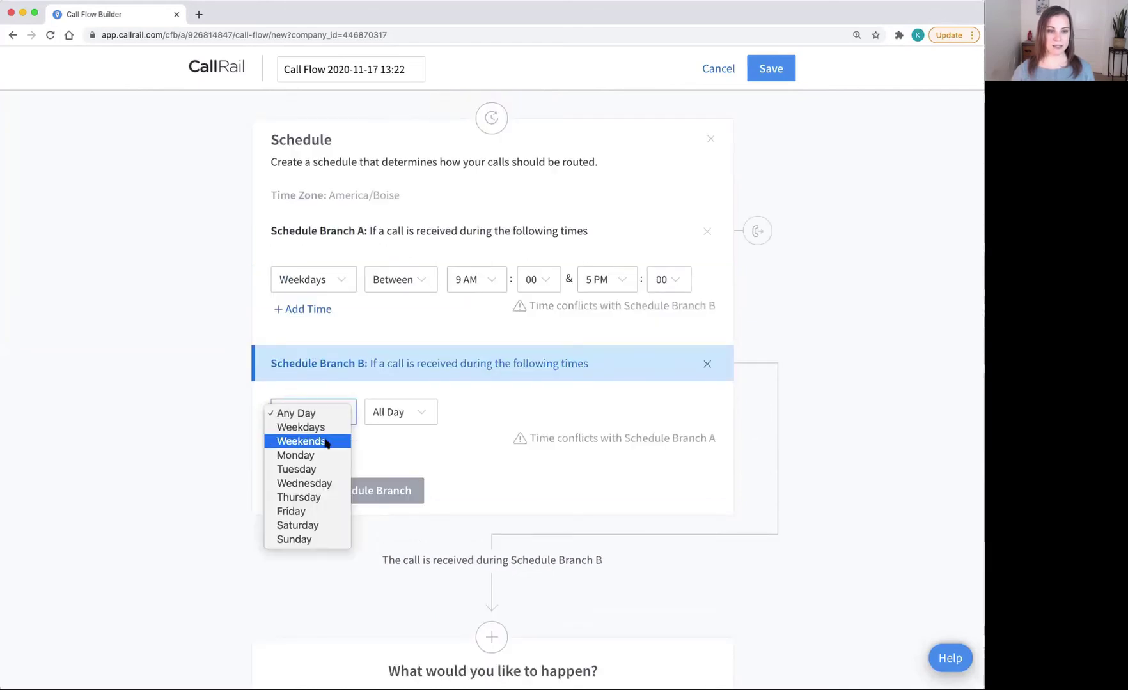
{"action": "left_click", "coordinate": [327, 443]}
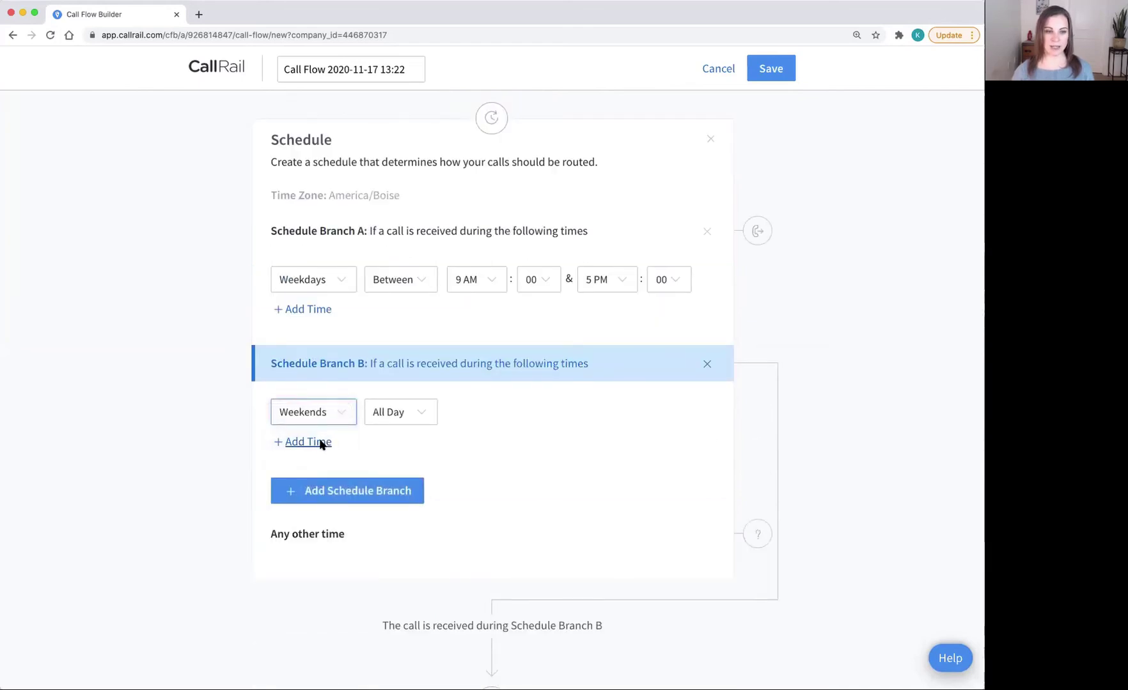
{"action": "left_click", "coordinate": [321, 442]}
{"action": "left_click", "coordinate": [320, 447]}
{"action": "left_click", "coordinate": [318, 462]}
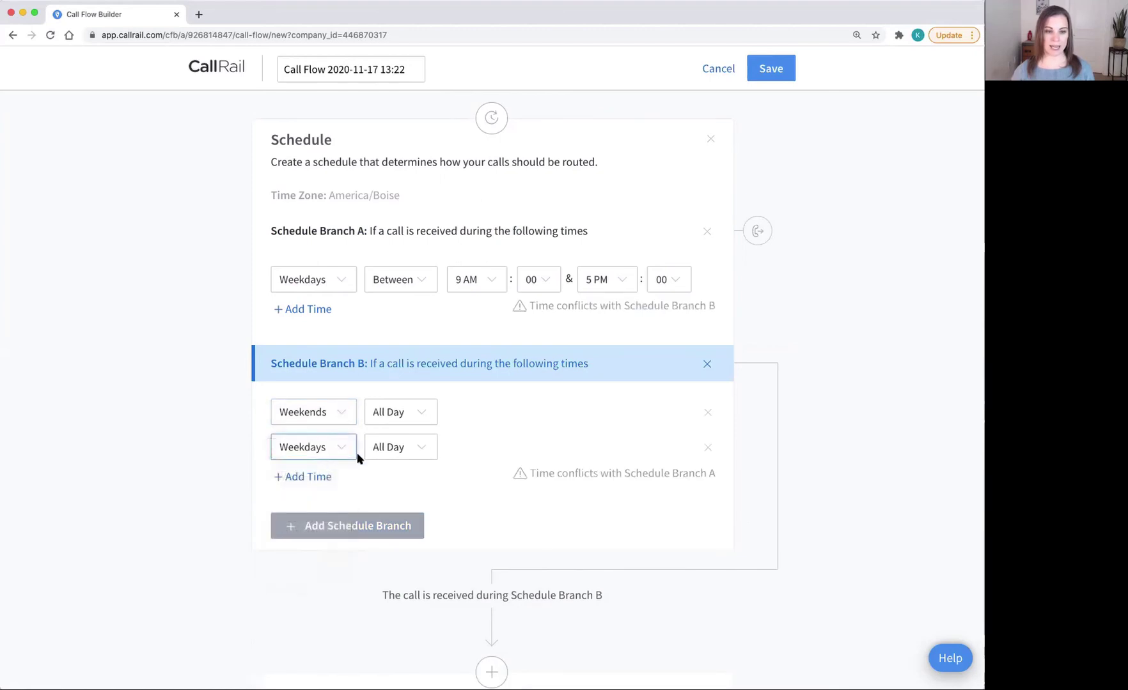
{"action": "left_click", "coordinate": [390, 448]}
{"action": "left_click", "coordinate": [390, 461]}
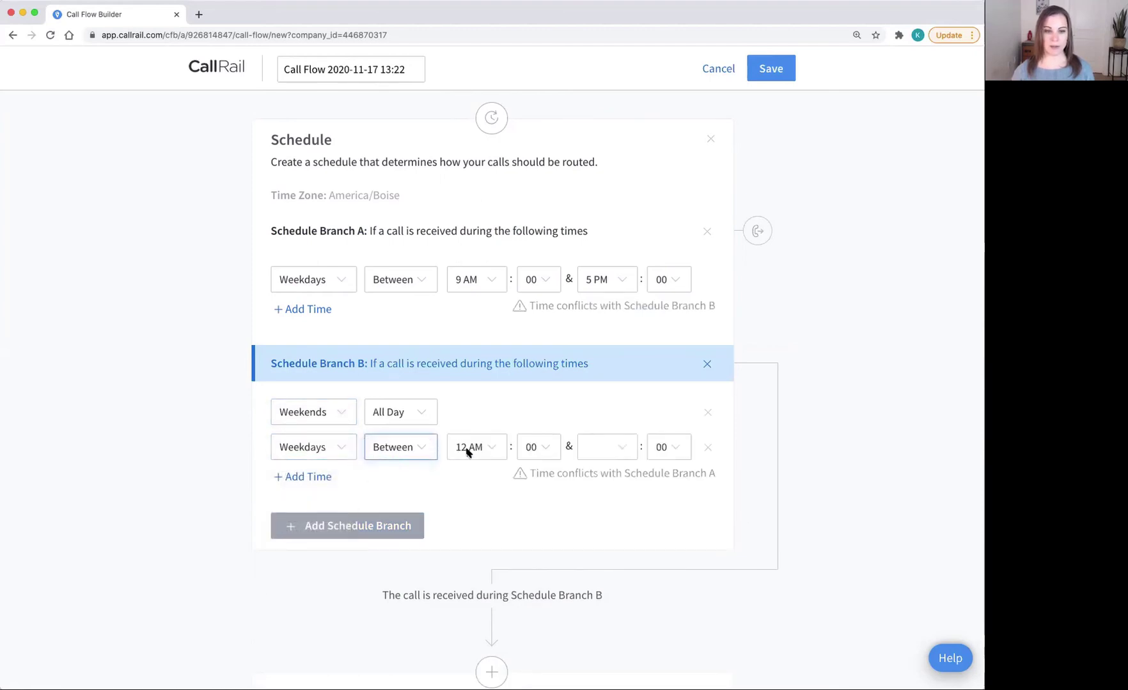
{"action": "left_click", "coordinate": [609, 449]}
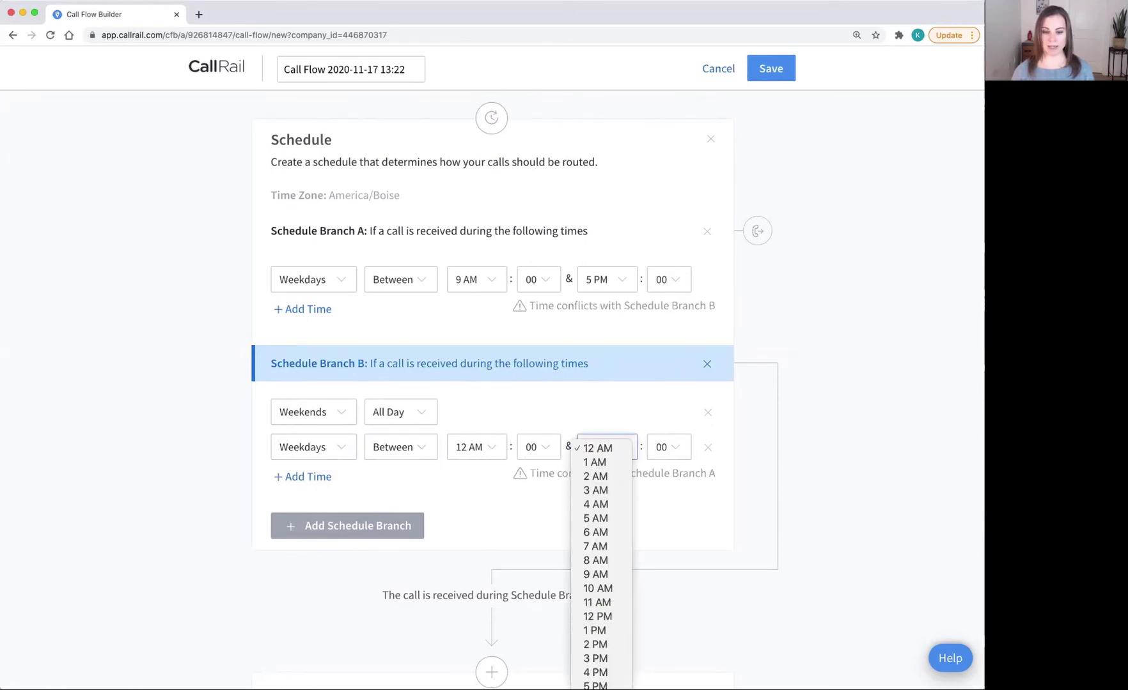
{"action": "left_click", "coordinate": [601, 575]}
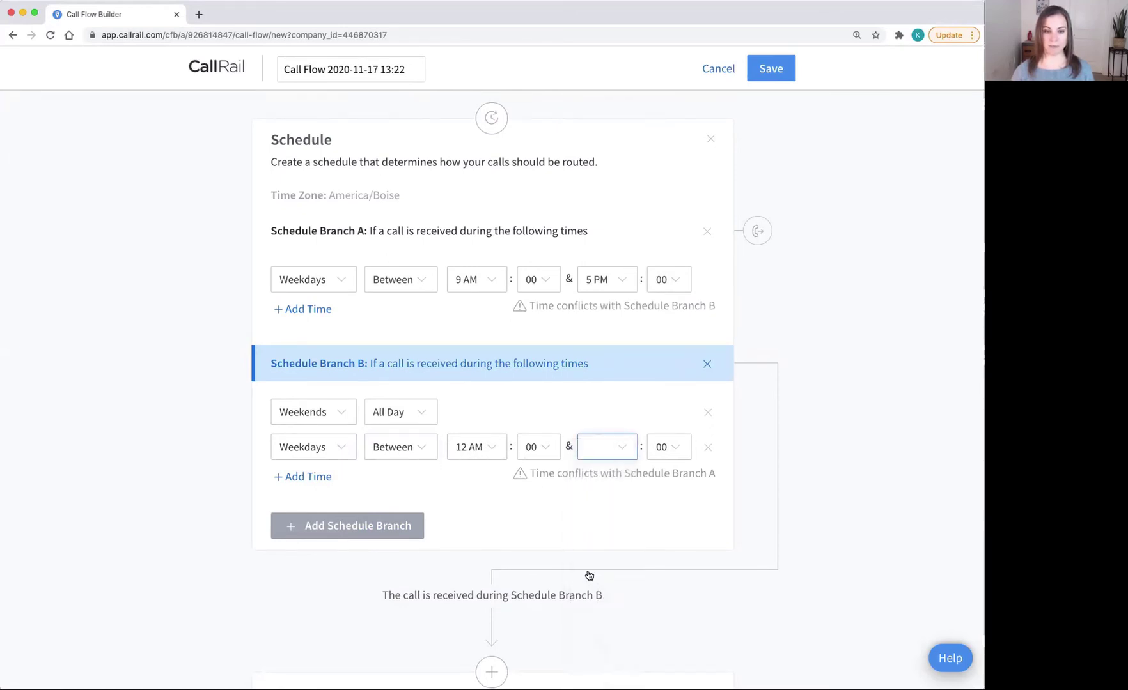
Step: Add a third Branch B row covering weekdays 5 PM–11:55 PM
{"action": "left_click", "coordinate": [302, 478]}
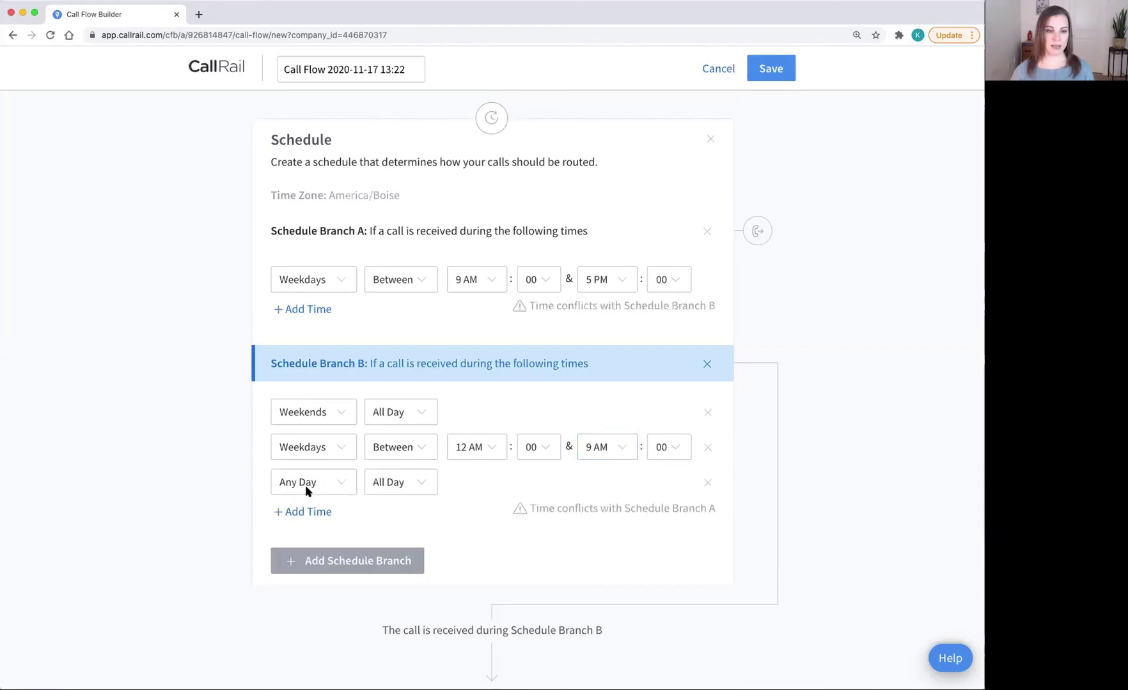
{"action": "left_click", "coordinate": [307, 489]}
{"action": "left_click", "coordinate": [308, 498]}
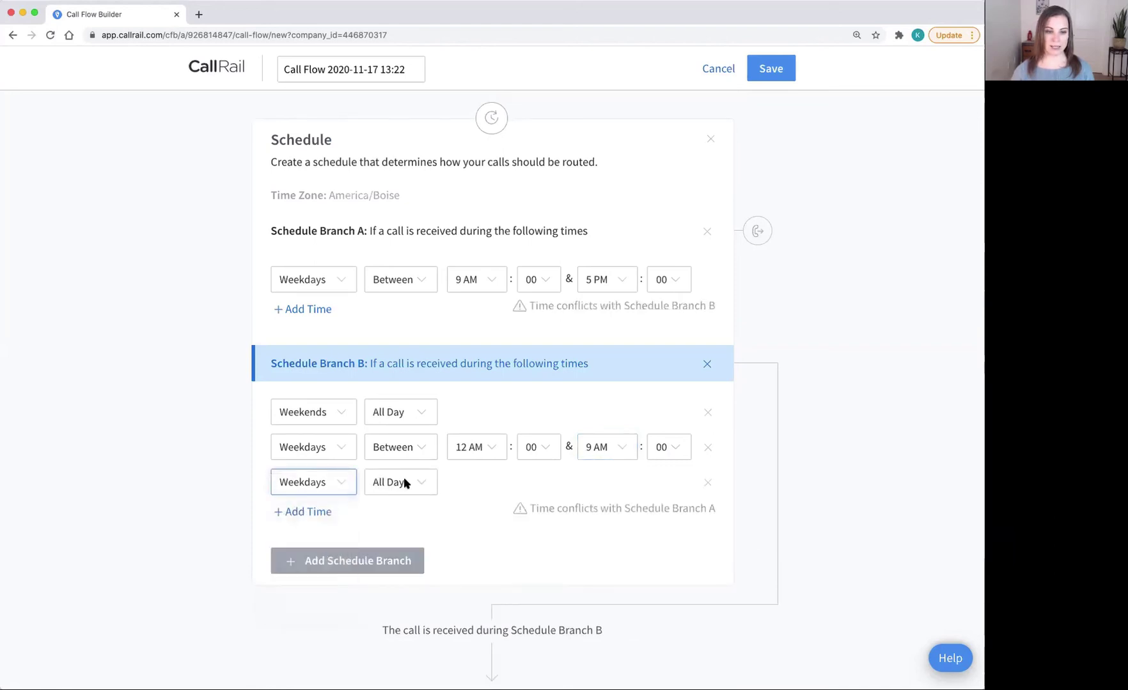
{"action": "left_click", "coordinate": [403, 479]}
{"action": "left_click", "coordinate": [405, 498]}
{"action": "left_click", "coordinate": [478, 486]}
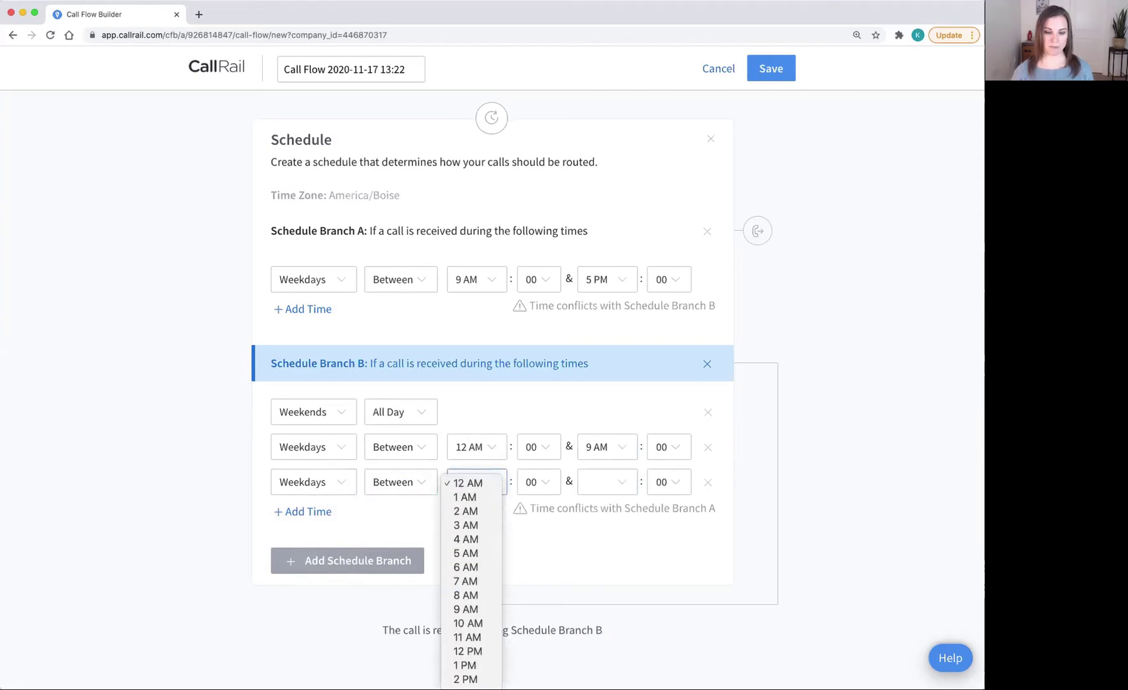
{"action": "left_click", "coordinate": [465, 665]}
{"action": "left_click", "coordinate": [601, 485]}
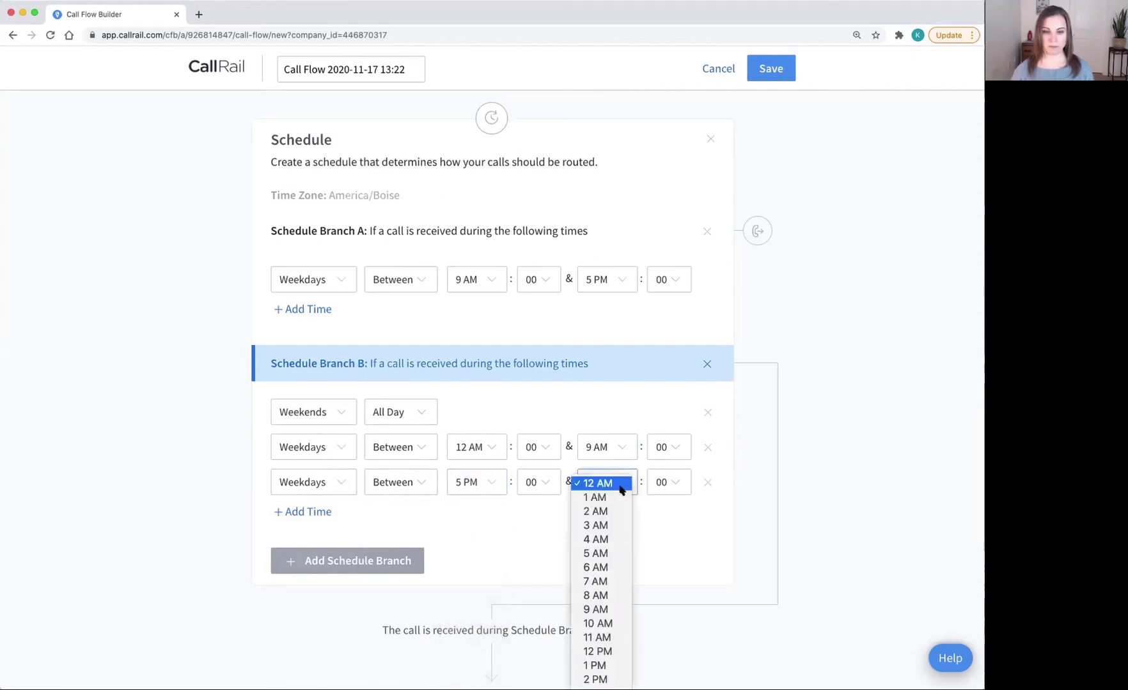
{"action": "left_click", "coordinate": [598, 679]}
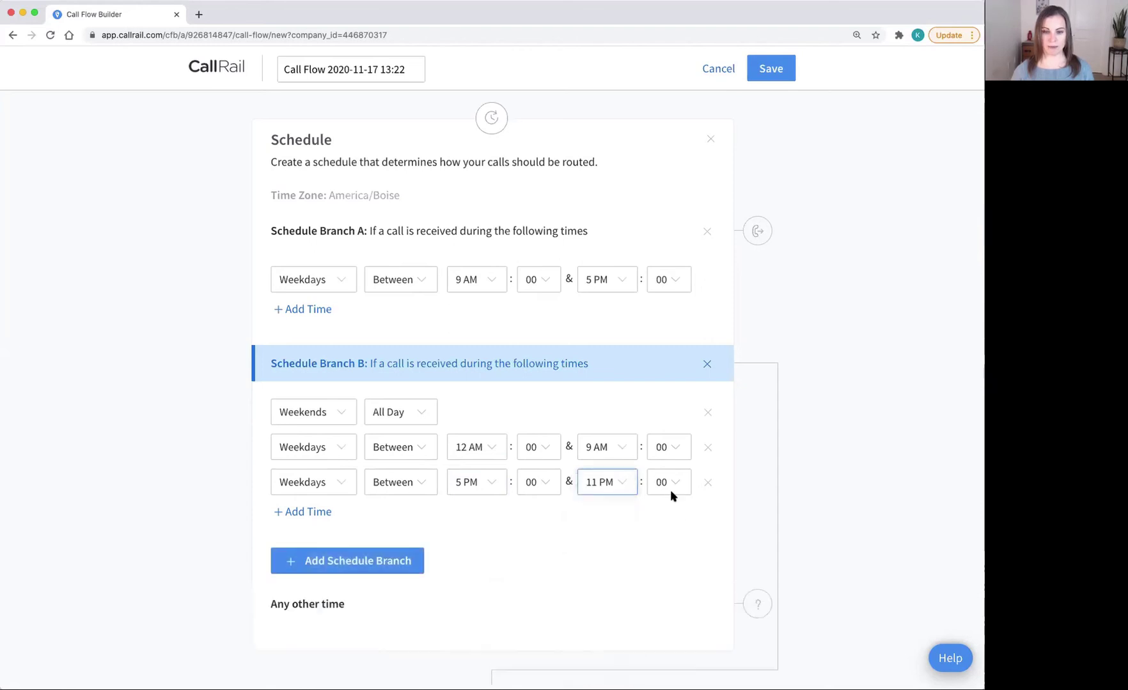
{"action": "left_click", "coordinate": [668, 483]}
{"action": "left_click", "coordinate": [660, 637]}
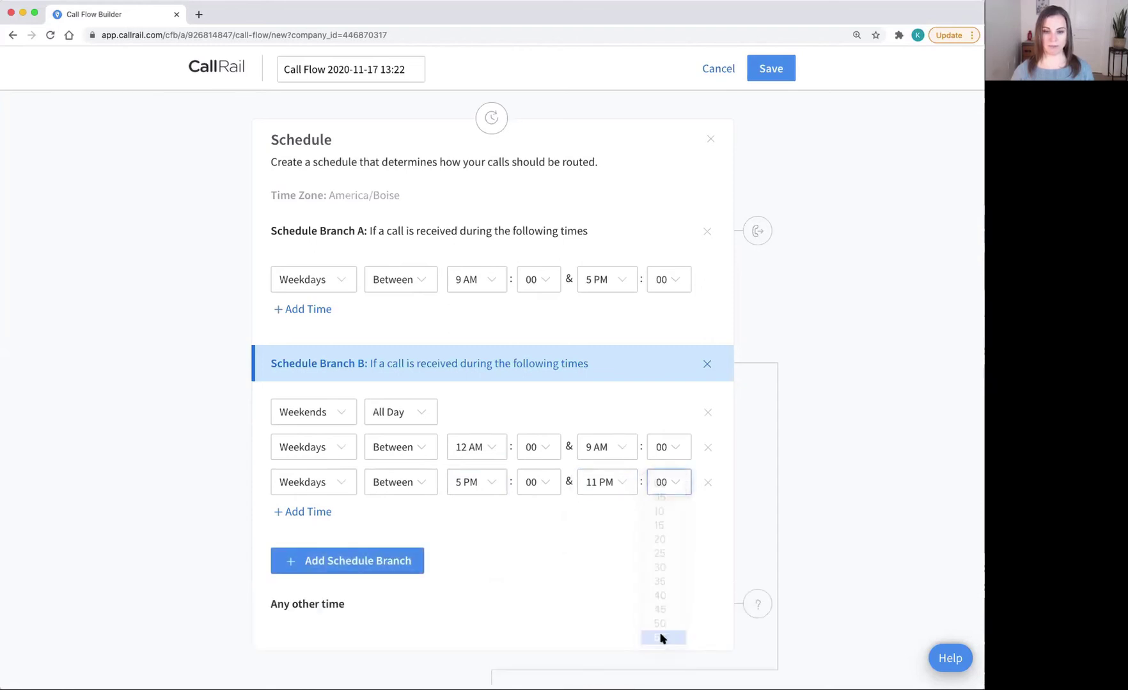
{"action": "scroll", "coordinate": [620, 585], "scroll_direction": "down", "scroll_amount": 1}
{"action": "scroll", "coordinate": [619, 582], "scroll_direction": "down", "scroll_amount": 3}
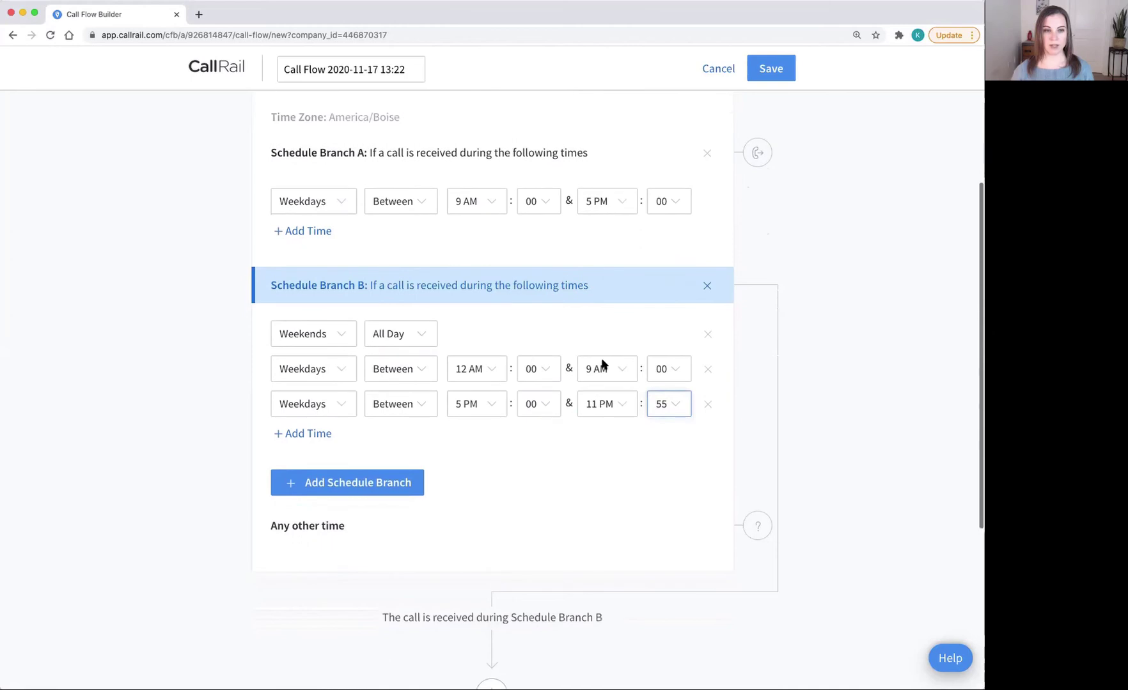
{"action": "scroll", "coordinate": [778, 391], "scroll_direction": "down", "scroll_amount": 2}
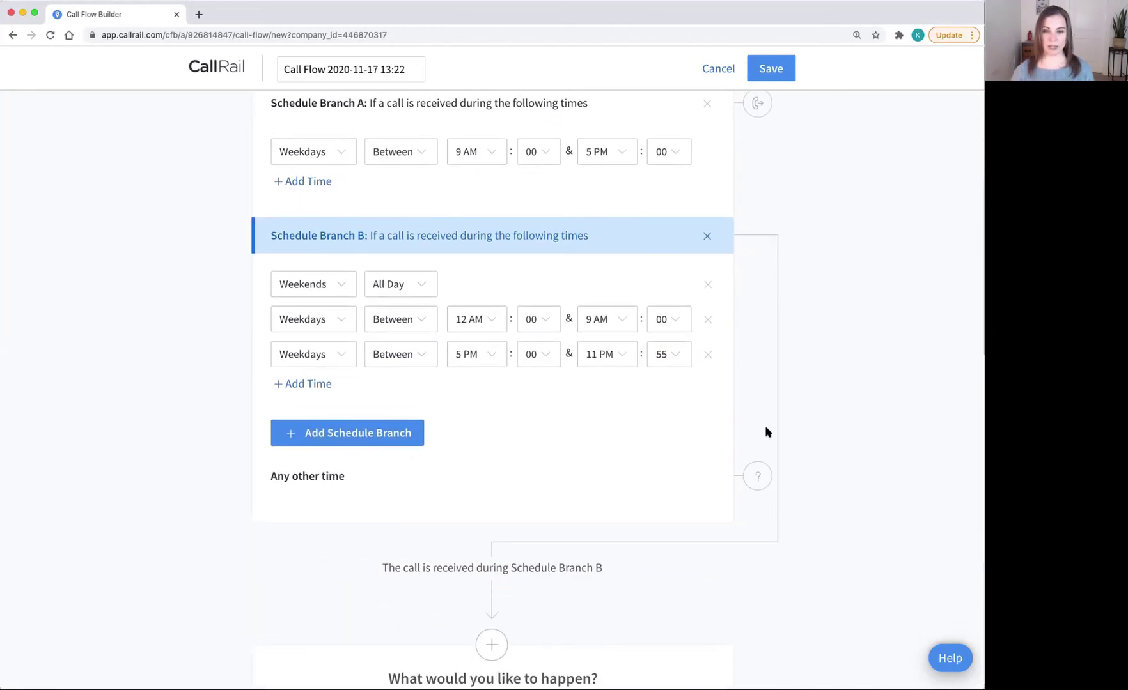
{"action": "scroll", "coordinate": [761, 492], "scroll_direction": "down", "scroll_amount": 5}
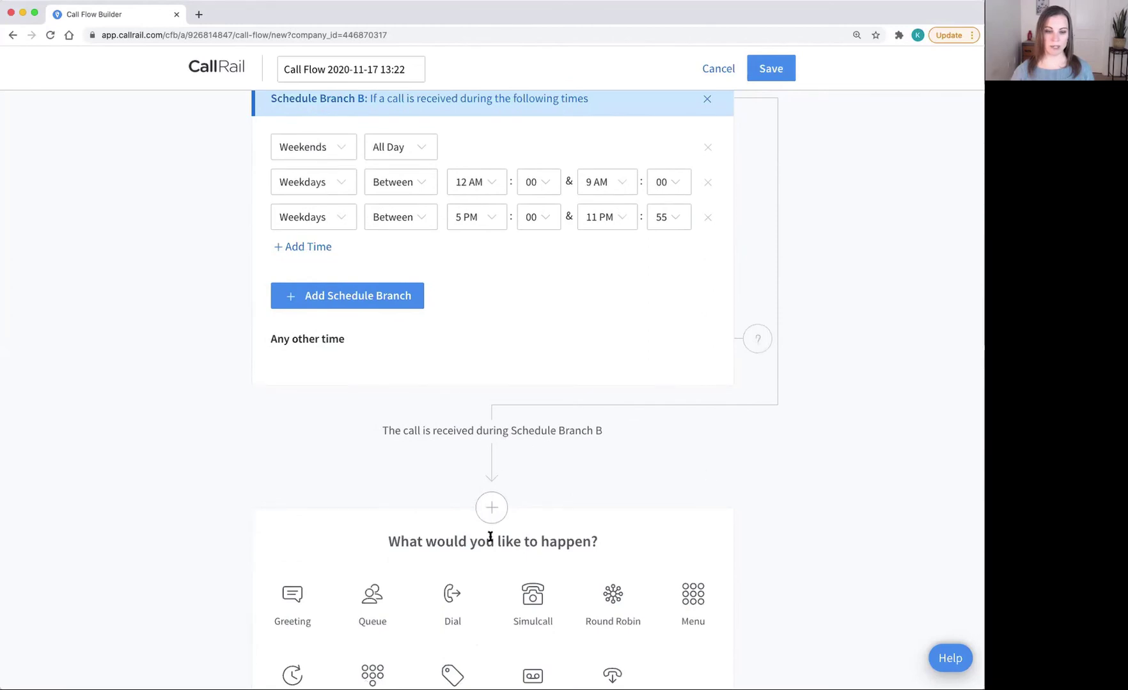
{"action": "scroll", "coordinate": [490, 537], "scroll_direction": "down", "scroll_amount": 3}
{"action": "left_click", "coordinate": [449, 523]}
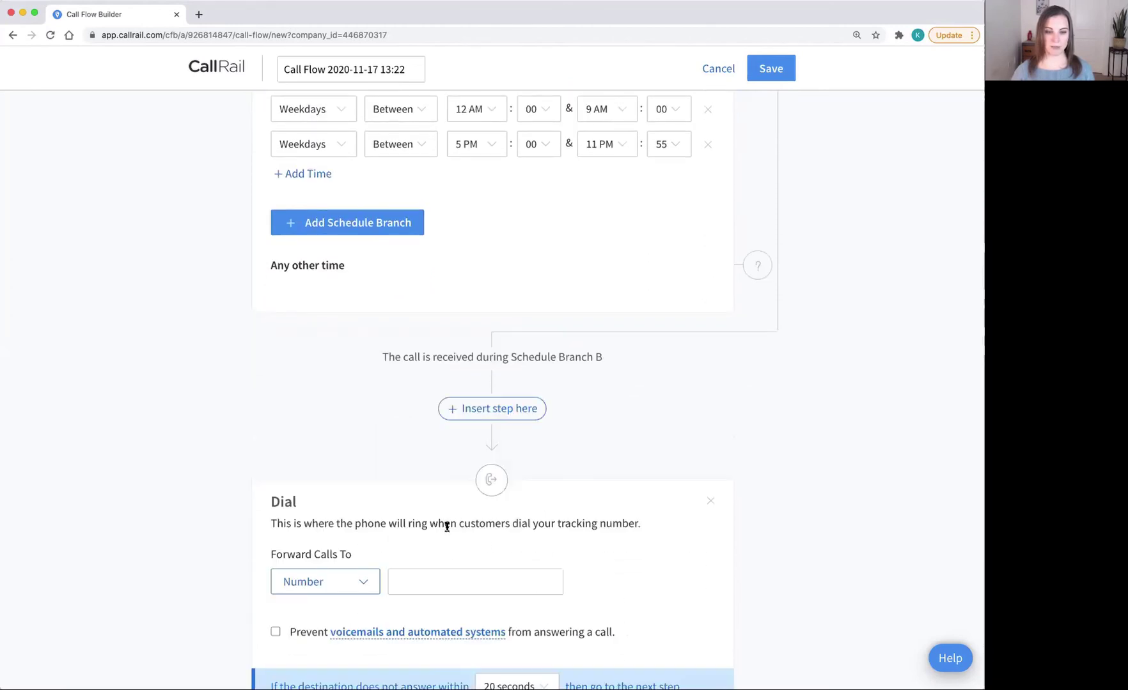
{"action": "left_click", "coordinate": [447, 591]}
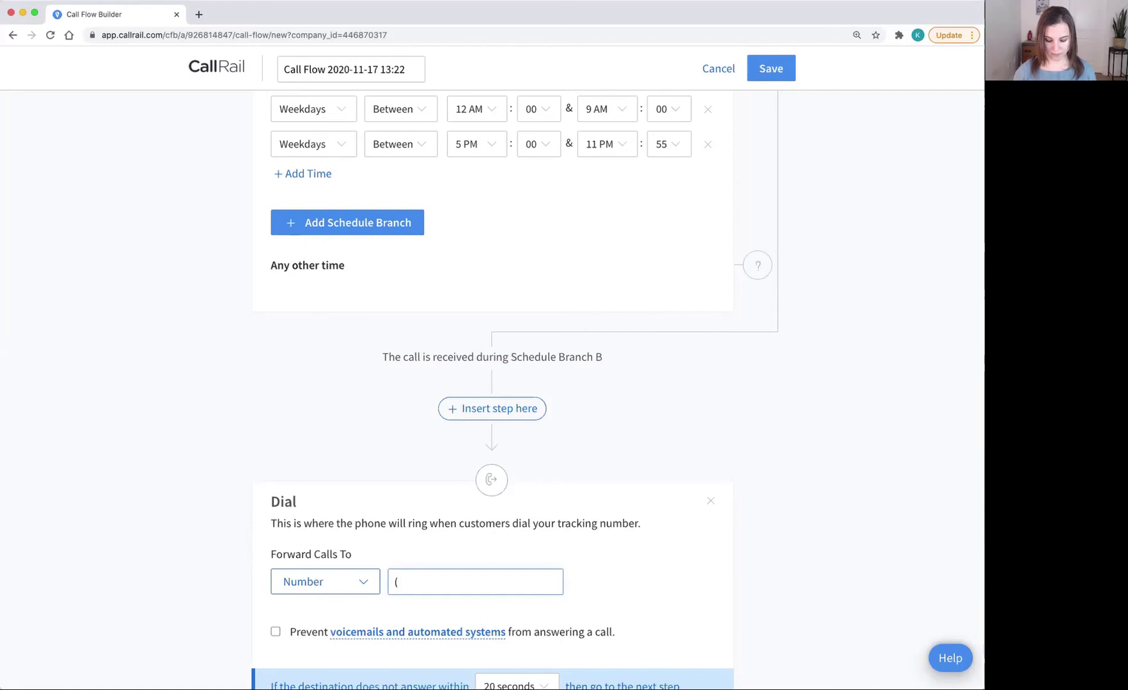
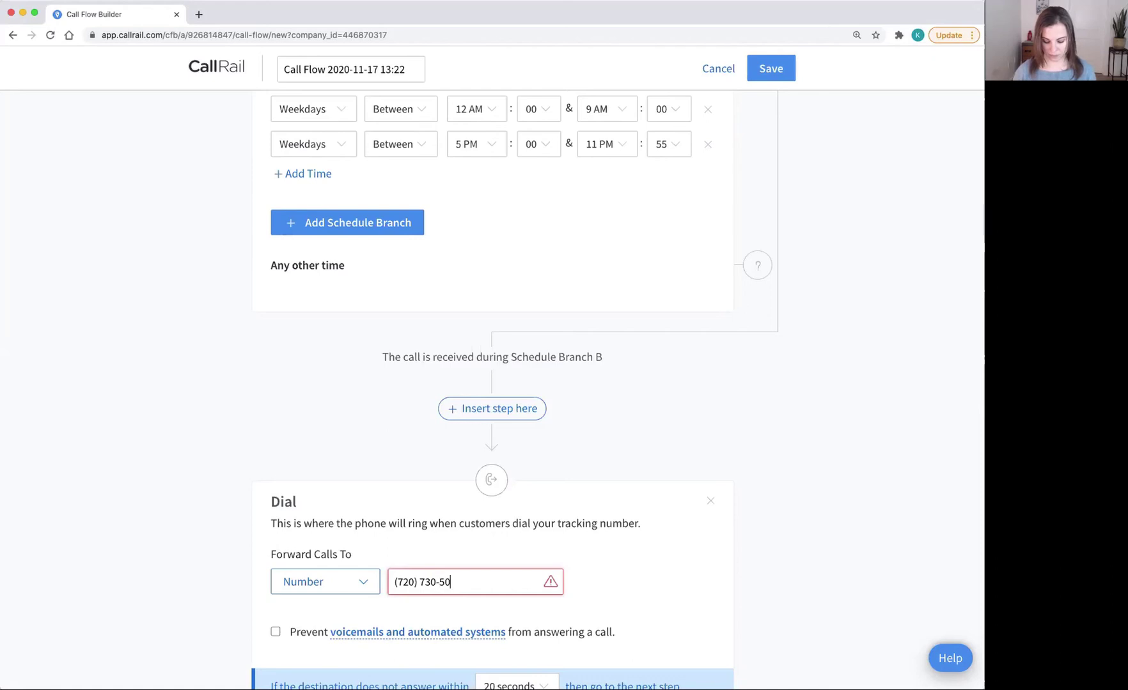
{"action": "scroll", "coordinate": [492, 384], "scroll_direction": "down", "scroll_amount": 1}
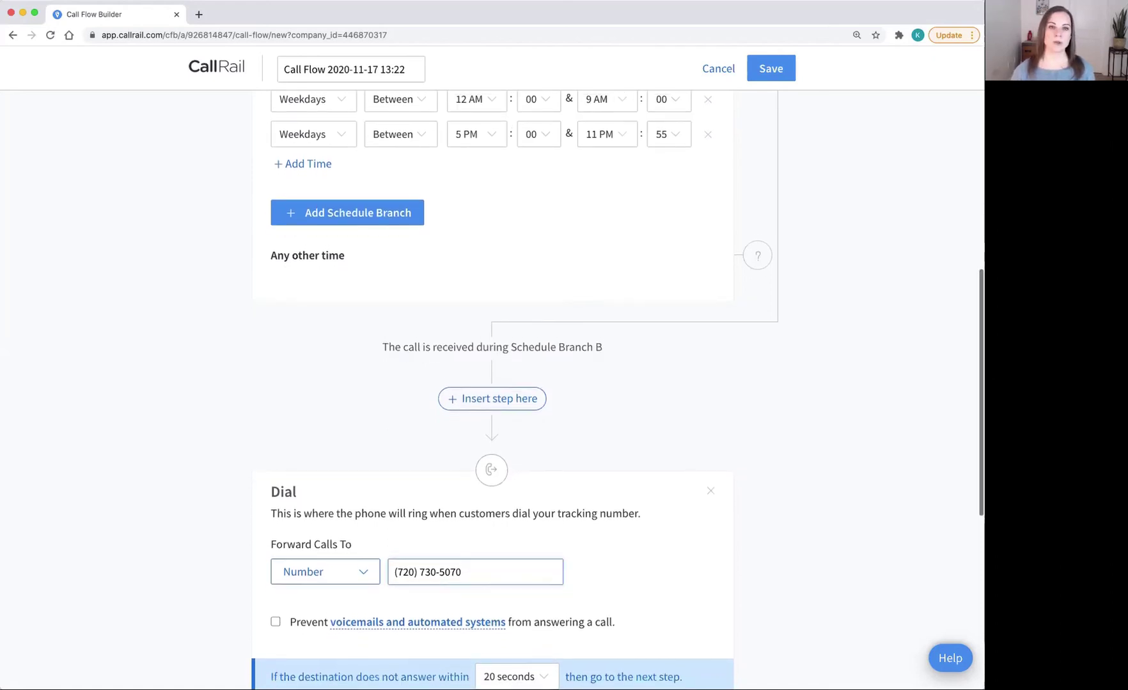
{"action": "scroll", "coordinate": [492, 639], "scroll_direction": "up", "scroll_amount": 5}
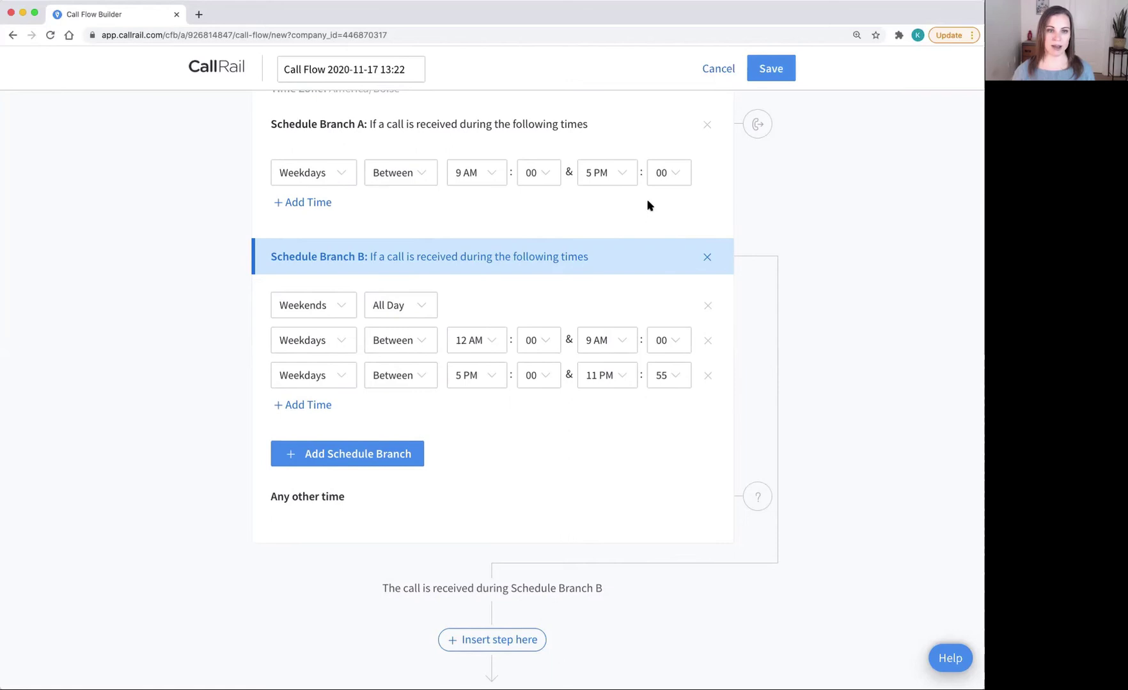
Step: Send unanswered Branch B calls to a voicemail step
{"action": "scroll", "coordinate": [648, 205], "scroll_direction": "down", "scroll_amount": 1}
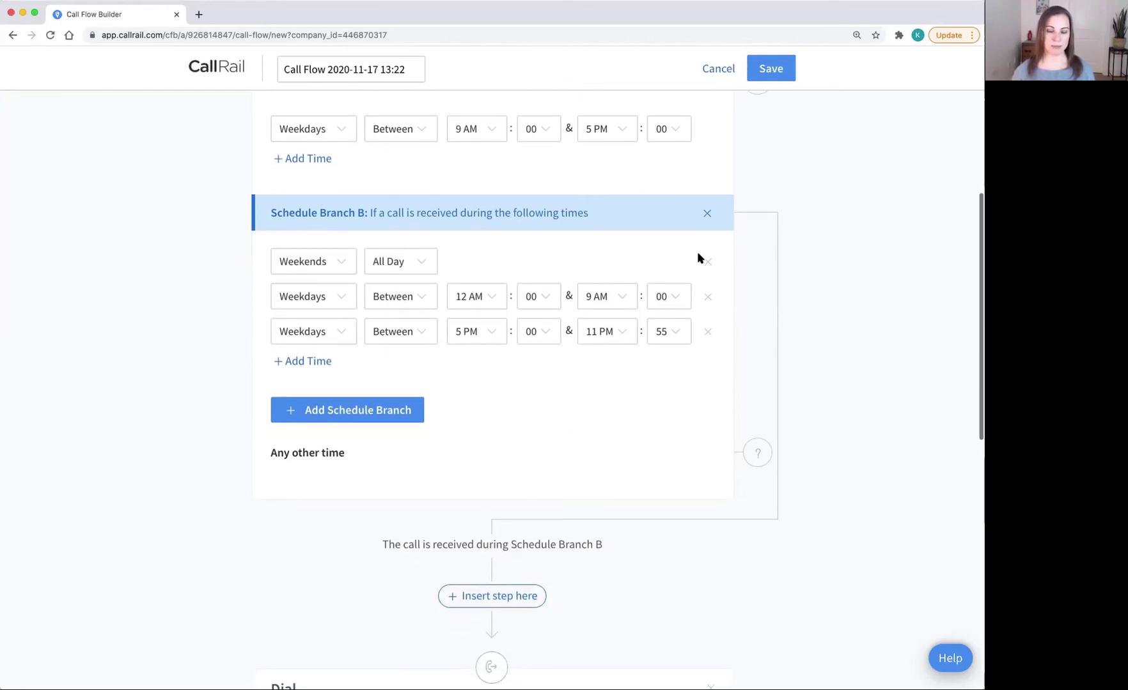
{"action": "scroll", "coordinate": [697, 254], "scroll_direction": "down", "scroll_amount": 4}
{"action": "scroll", "coordinate": [698, 258], "scroll_direction": "down", "scroll_amount": 12}
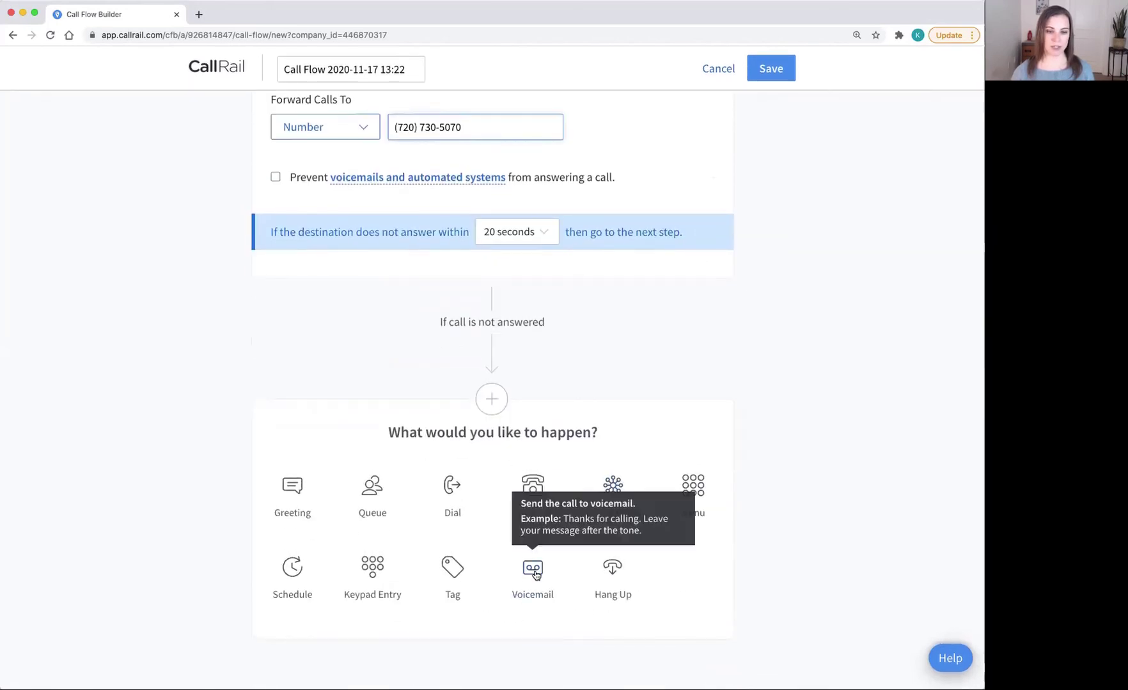
{"action": "left_click", "coordinate": [533, 569]}
{"action": "scroll", "coordinate": [533, 569], "scroll_direction": "up", "scroll_amount": 10}
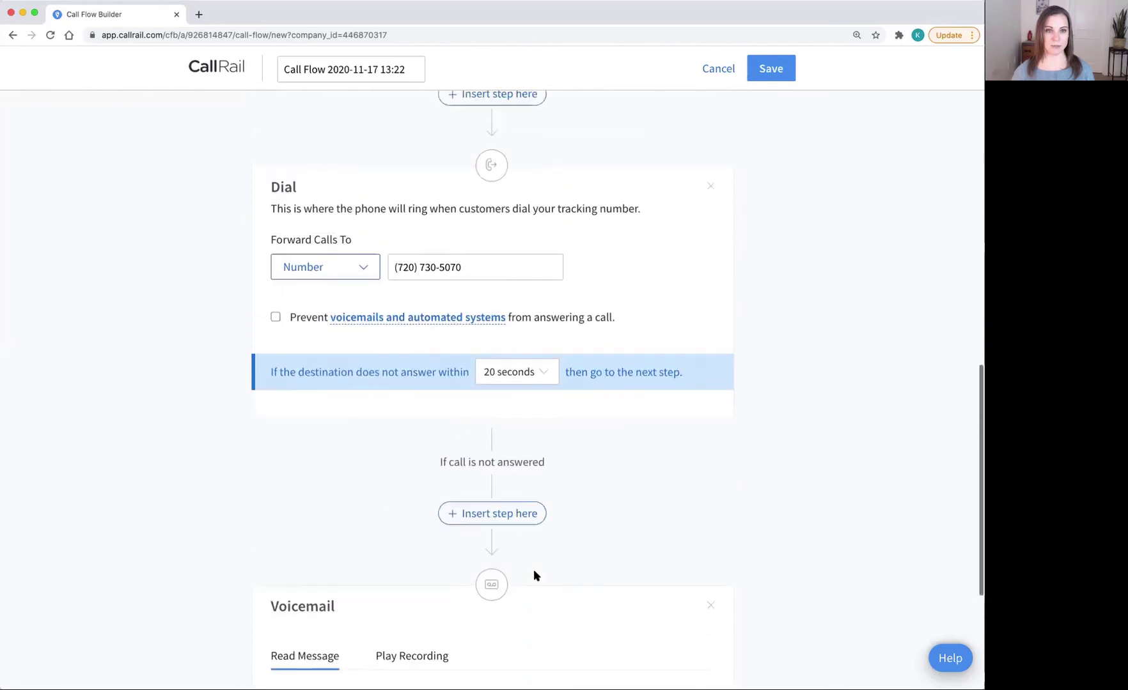
{"action": "scroll", "coordinate": [534, 574], "scroll_direction": "up", "scroll_amount": 5}
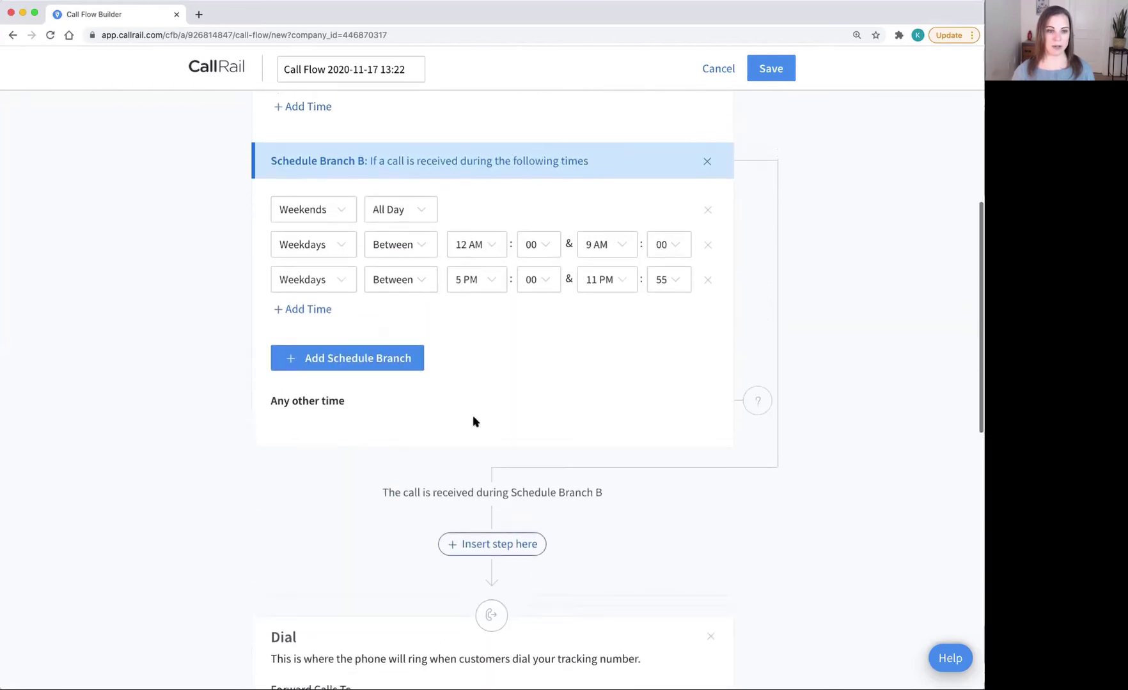
{"action": "left_click", "coordinate": [345, 404]}
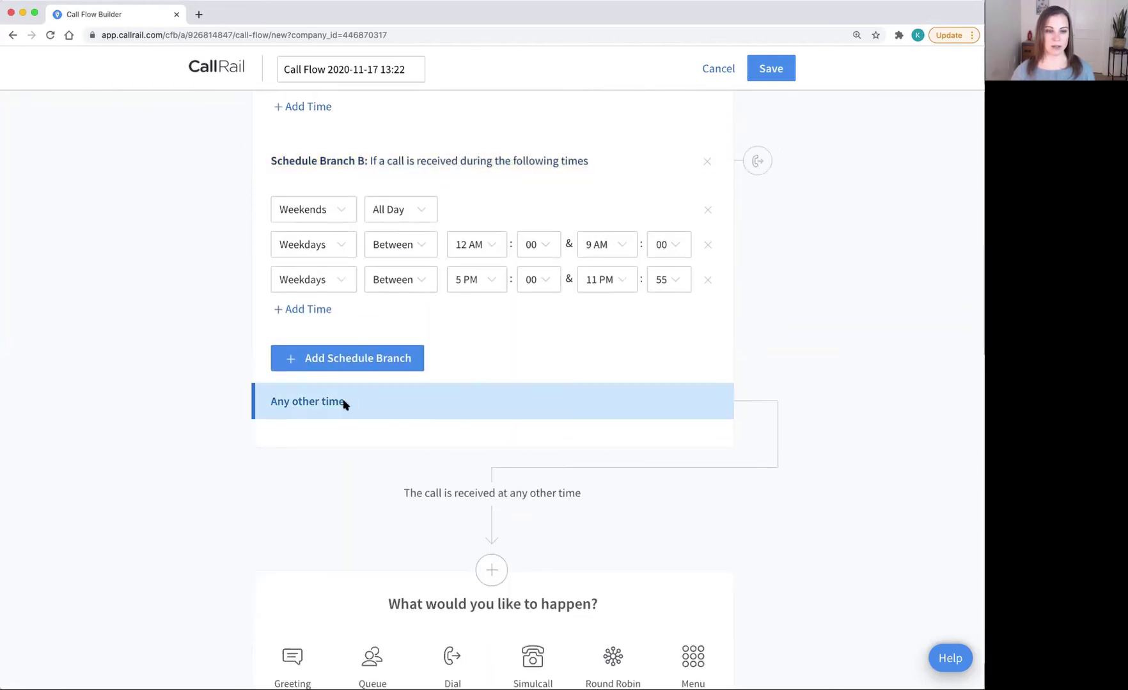
{"action": "scroll", "coordinate": [344, 404], "scroll_direction": "down", "scroll_amount": 1}
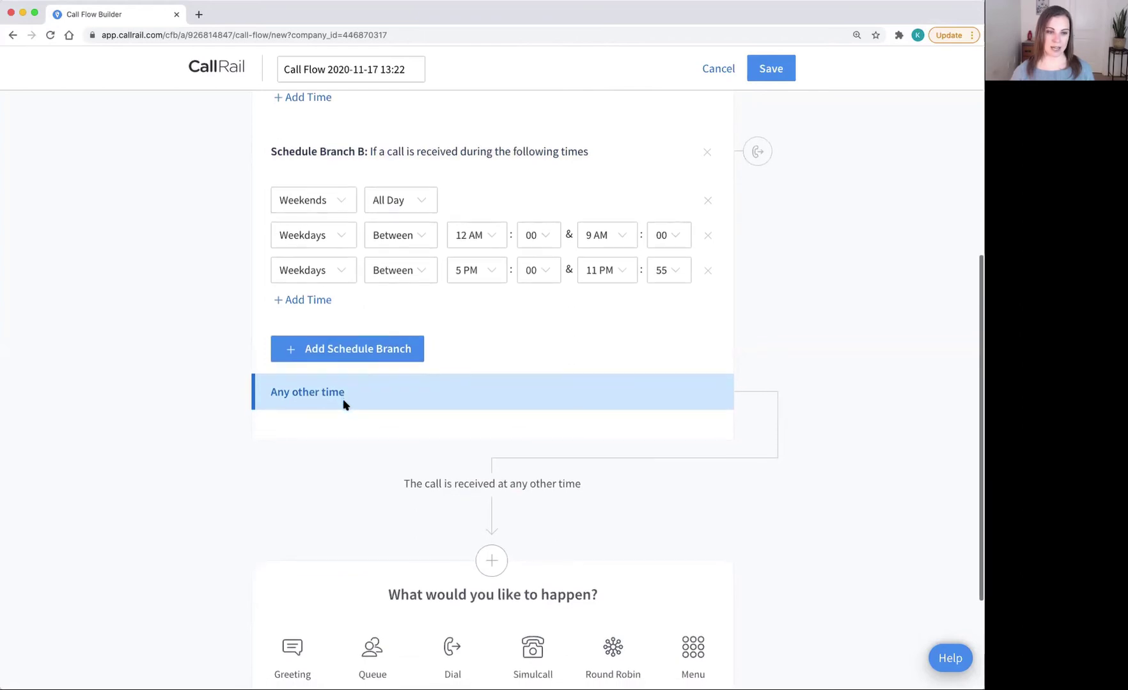
{"action": "scroll", "coordinate": [345, 404], "scroll_direction": "down", "scroll_amount": 3}
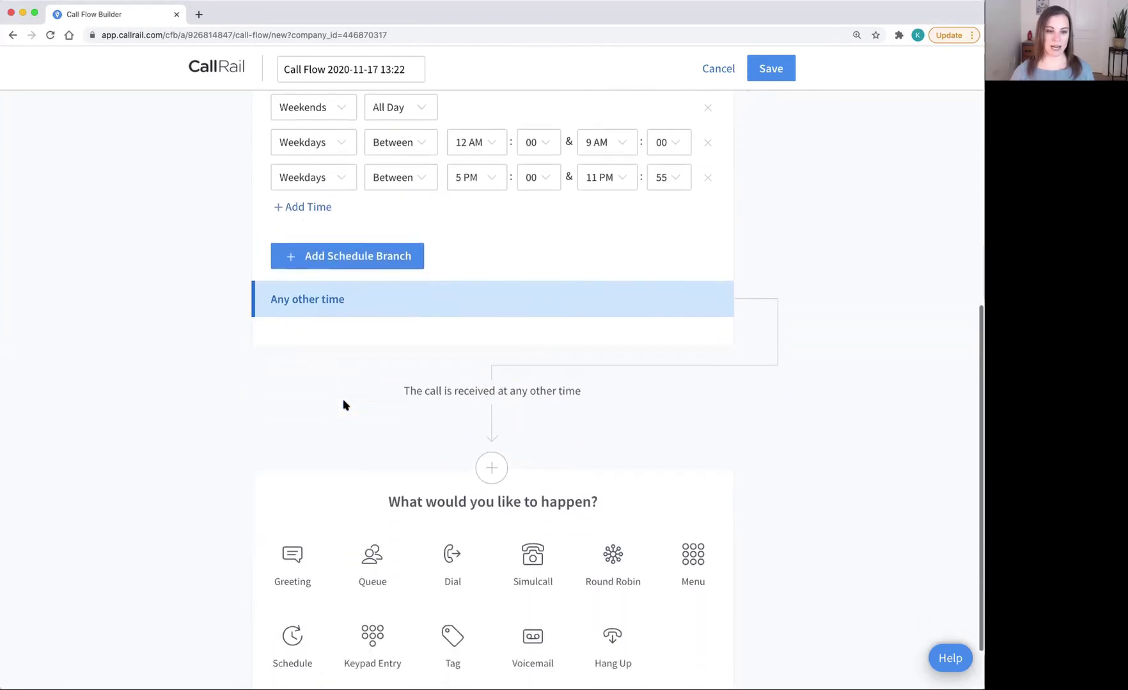
{"action": "scroll", "coordinate": [343, 404], "scroll_direction": "down", "scroll_amount": 2}
{"action": "left_click", "coordinate": [455, 500]}
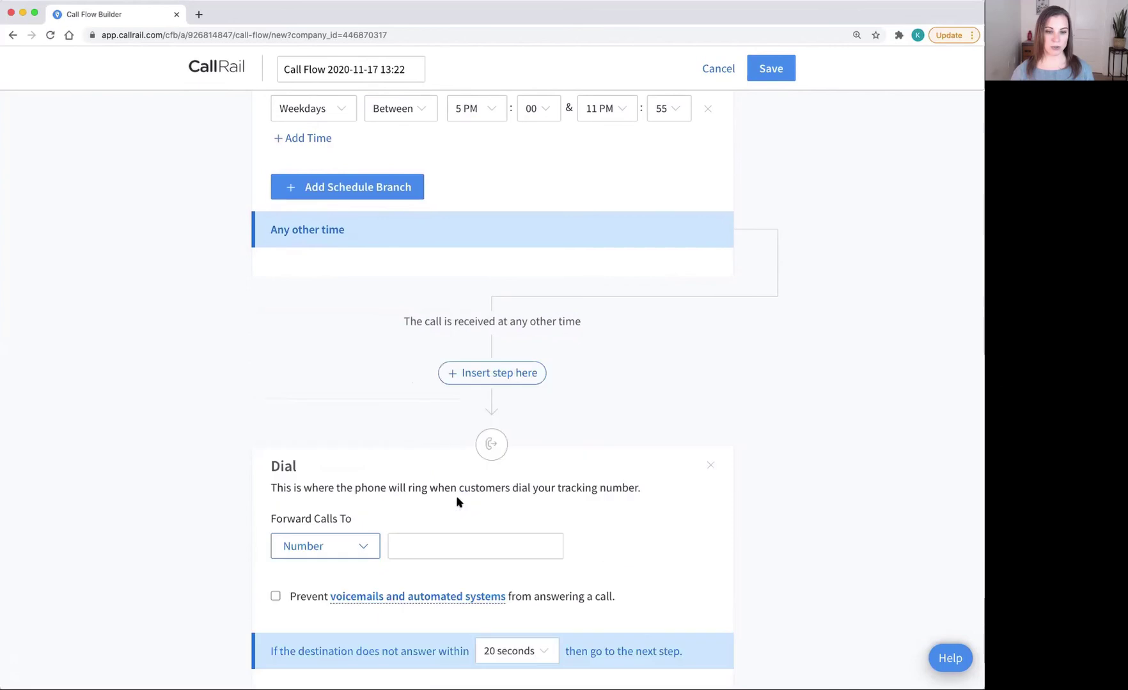
{"action": "scroll", "coordinate": [455, 498], "scroll_direction": "down", "scroll_amount": 2}
{"action": "left_click", "coordinate": [451, 484]}
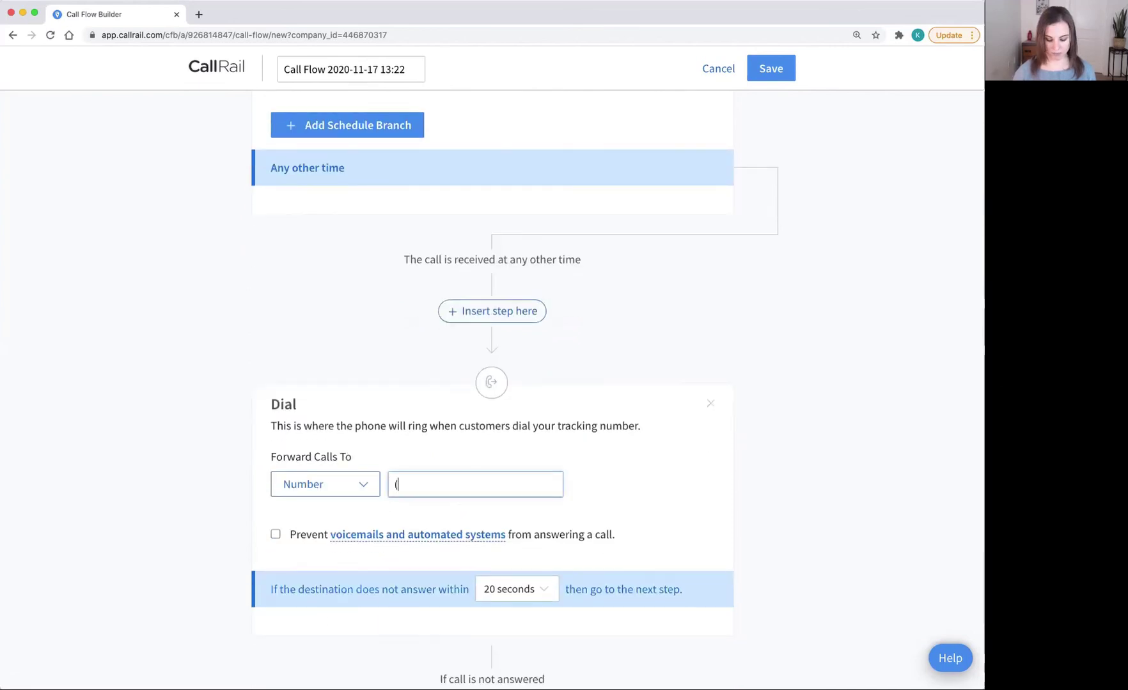
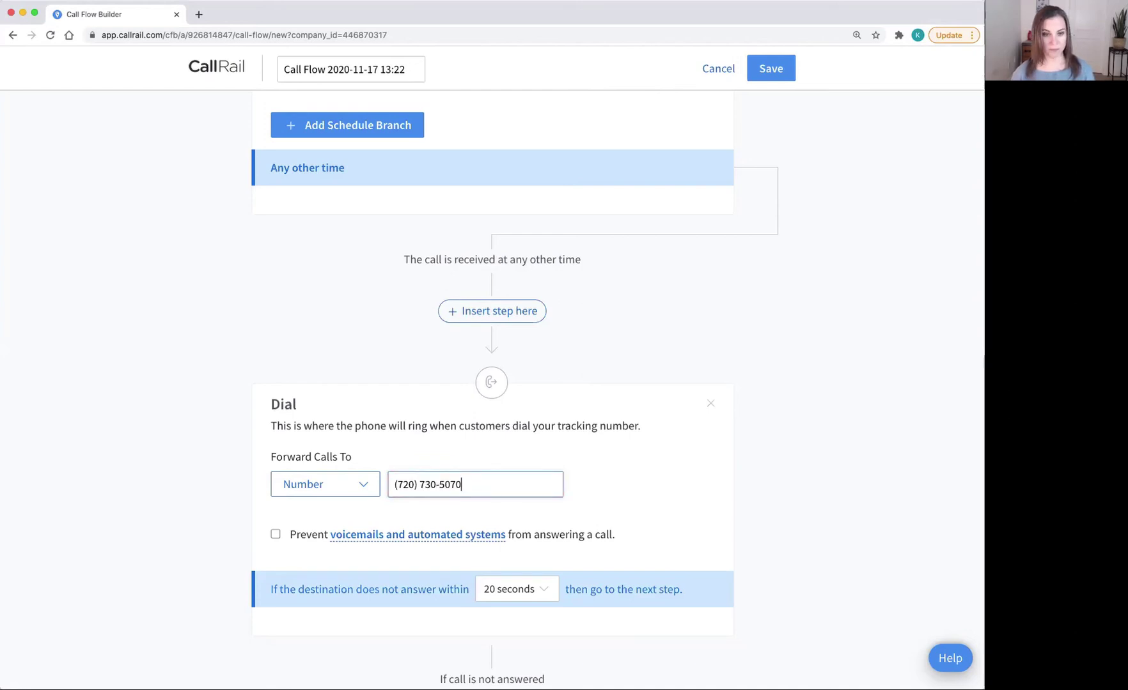
Step: Send unanswered 'Any other time' calls to a voicemail step
{"action": "scroll", "coordinate": [492, 383], "scroll_direction": "down", "scroll_amount": 2}
{"action": "scroll", "coordinate": [541, 555], "scroll_direction": "down", "scroll_amount": 5}
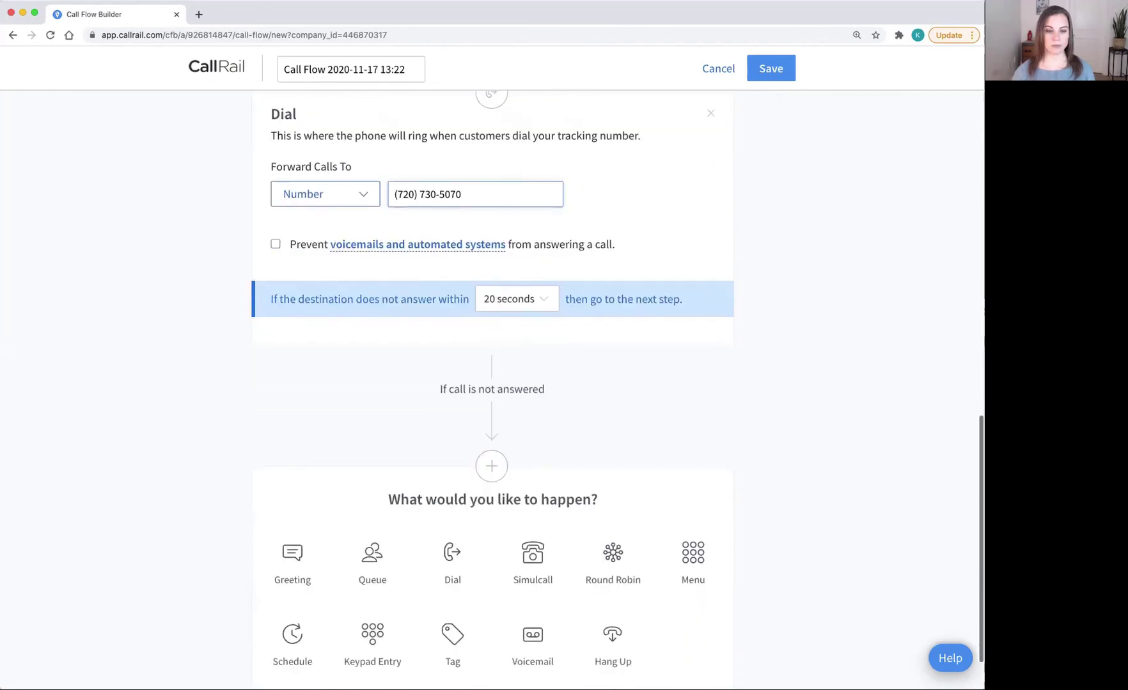
{"action": "left_click", "coordinate": [536, 569]}
{"action": "scroll", "coordinate": [551, 523], "scroll_direction": "up", "scroll_amount": 5}
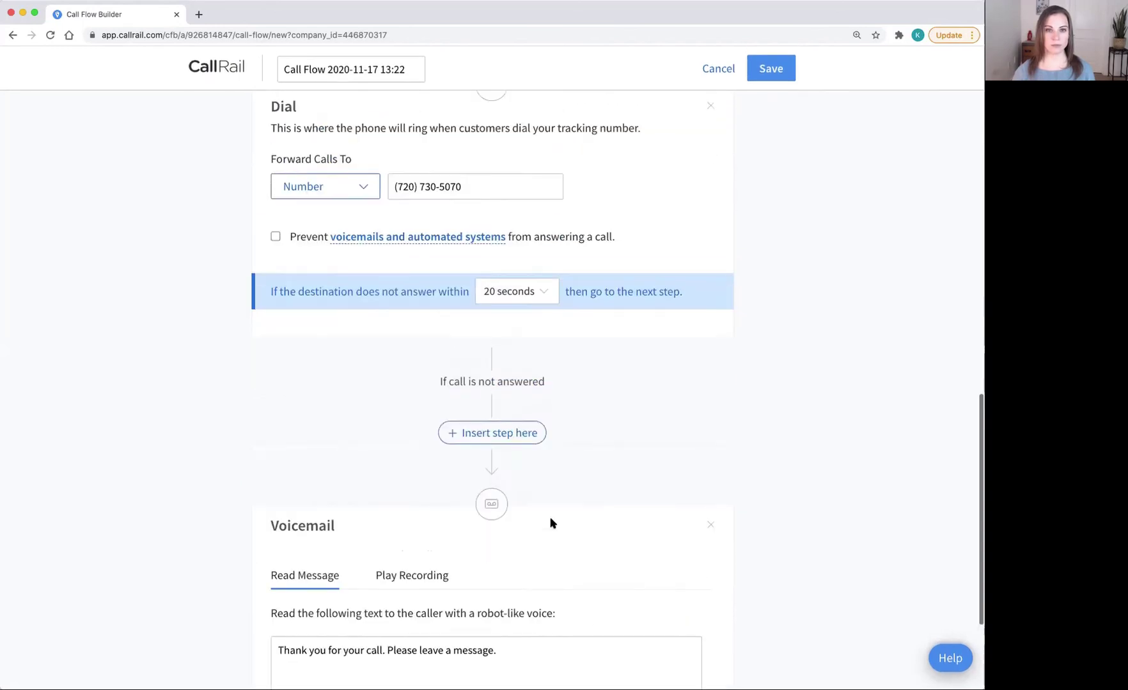
{"action": "scroll", "coordinate": [551, 523], "scroll_direction": "up", "scroll_amount": 8}
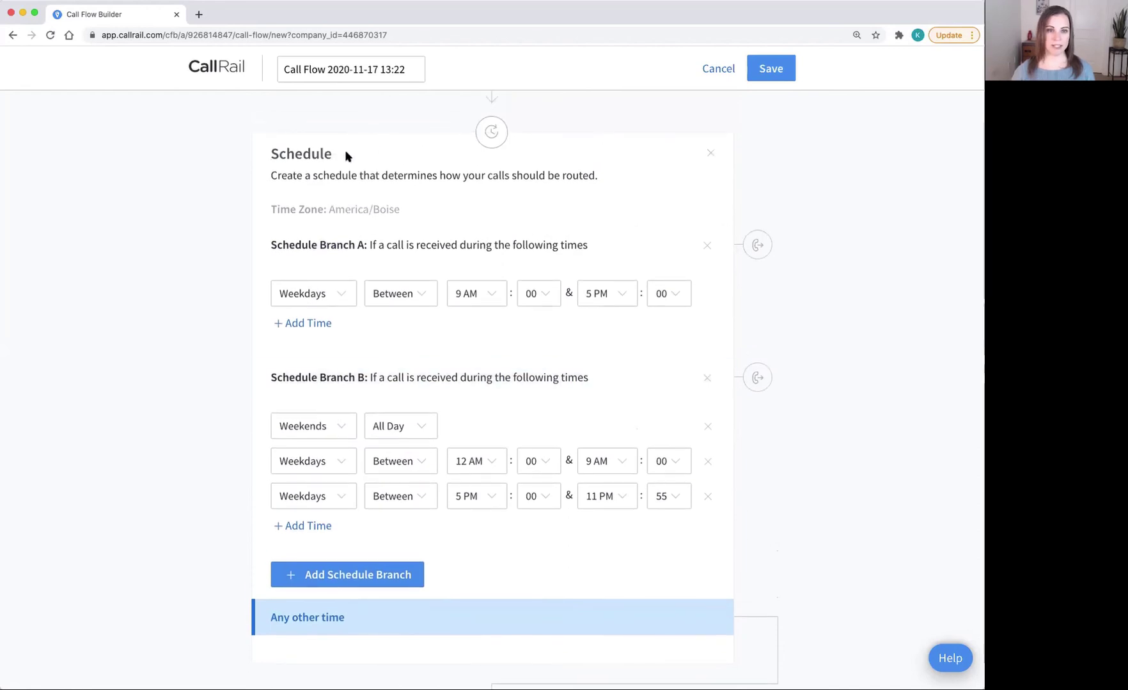
Step: Rename the flow 'Smith.ai Receptionists Take Calls After Hours', then save and activate it
{"action": "scroll", "coordinate": [617, 489], "scroll_direction": "up", "scroll_amount": 3}
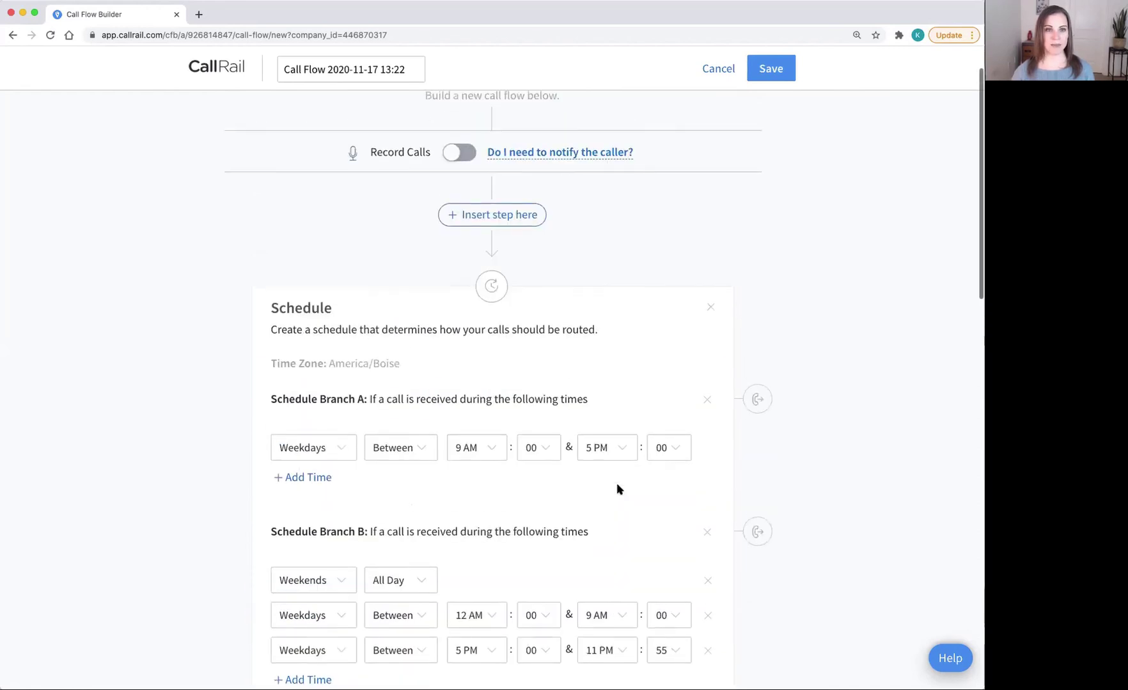
{"action": "left_click", "coordinate": [372, 71]}
{"action": "triple_click", "coordinate": [374, 71]}
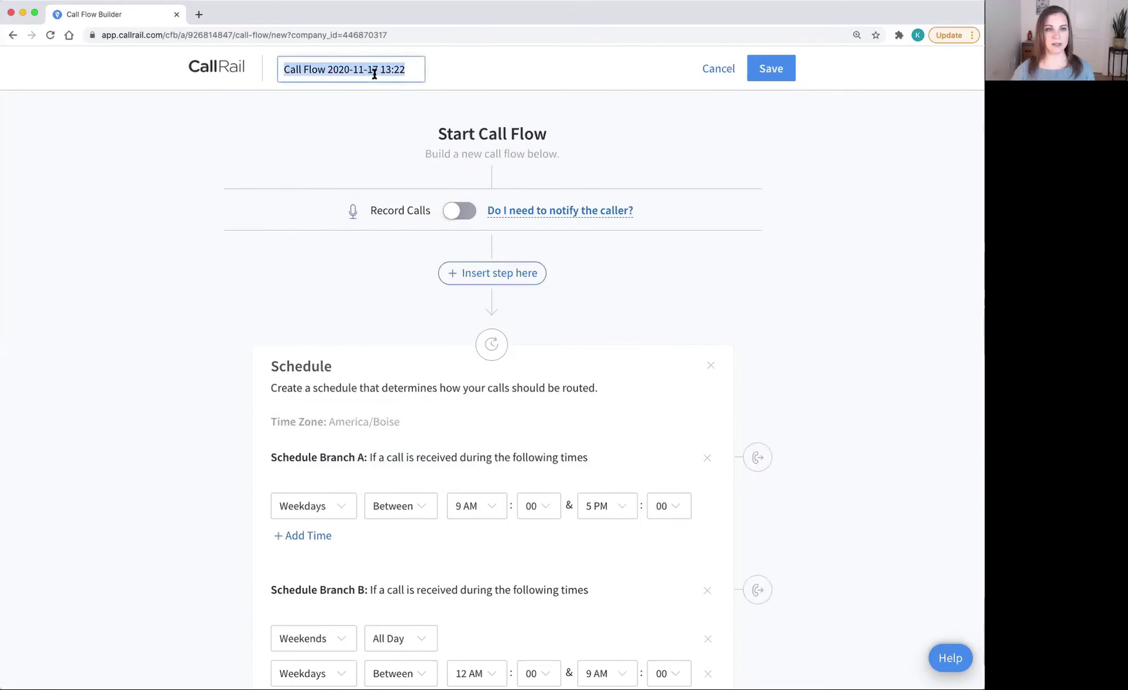
{"action": "type", "text": "Smith"}
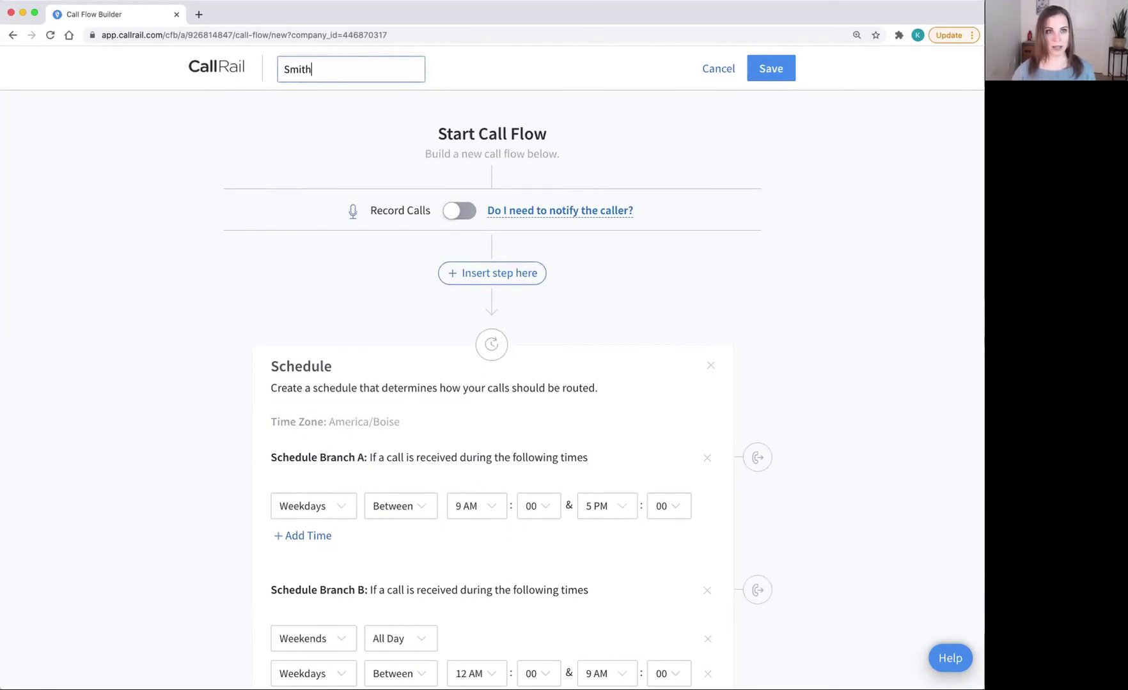
{"action": "type", "text": ".ai Receptionists Ta"}
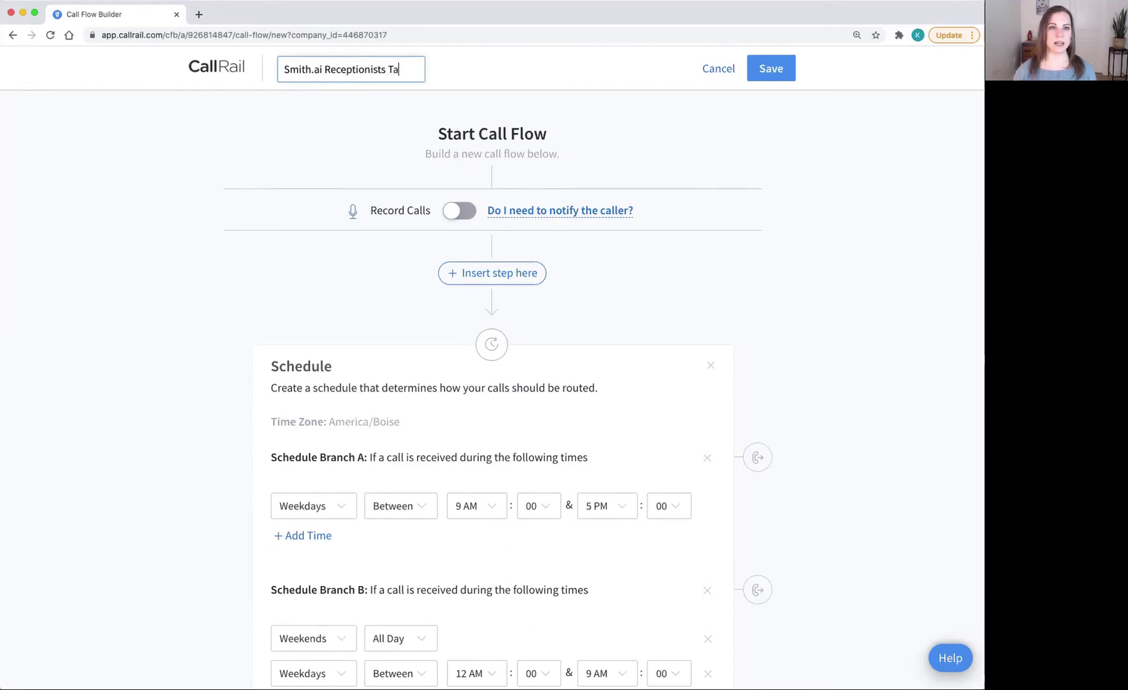
{"action": "type", "text": "ke Calls"}
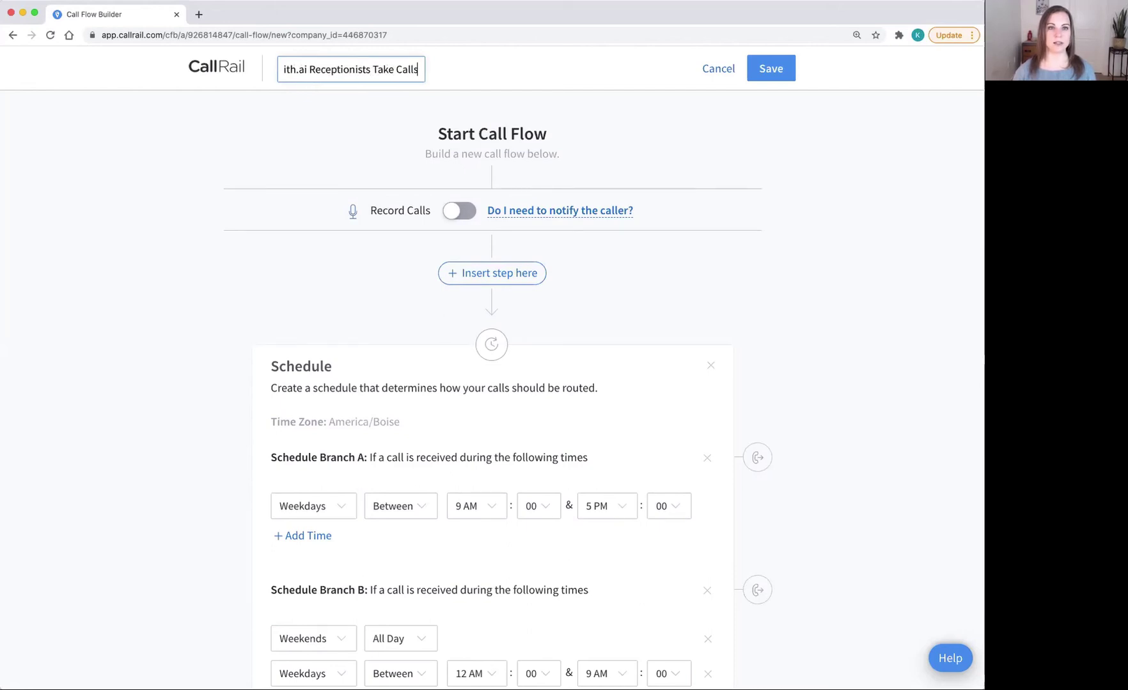
{"action": "type", "text": " After Hours"}
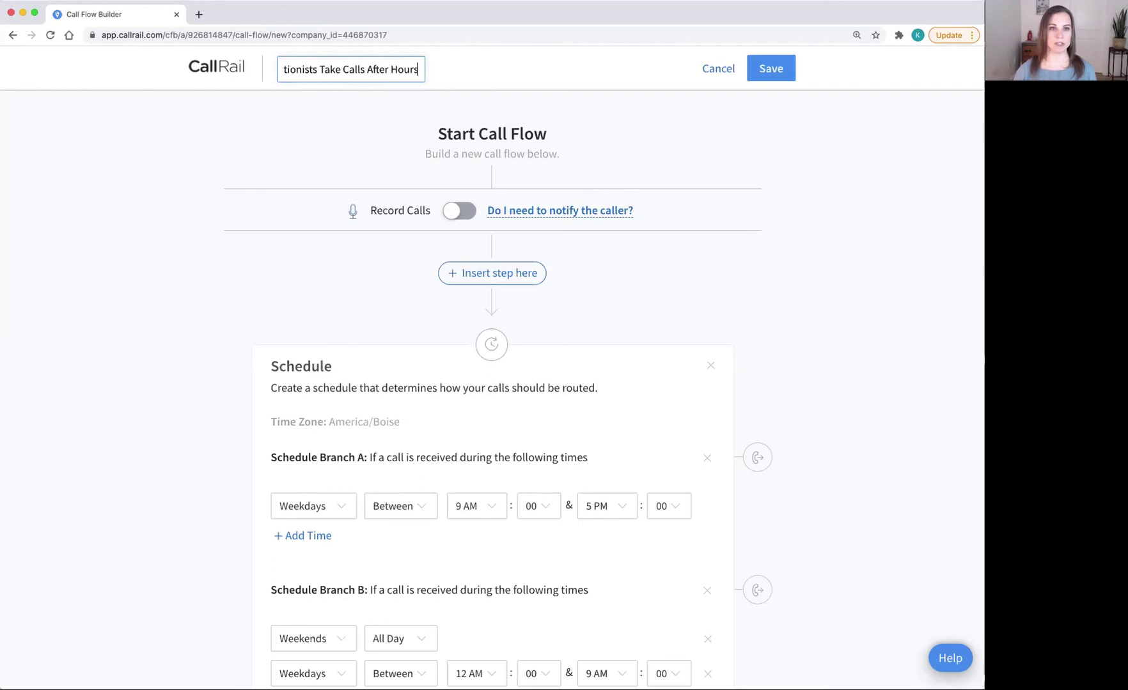
{"action": "left_click", "coordinate": [770, 68]}
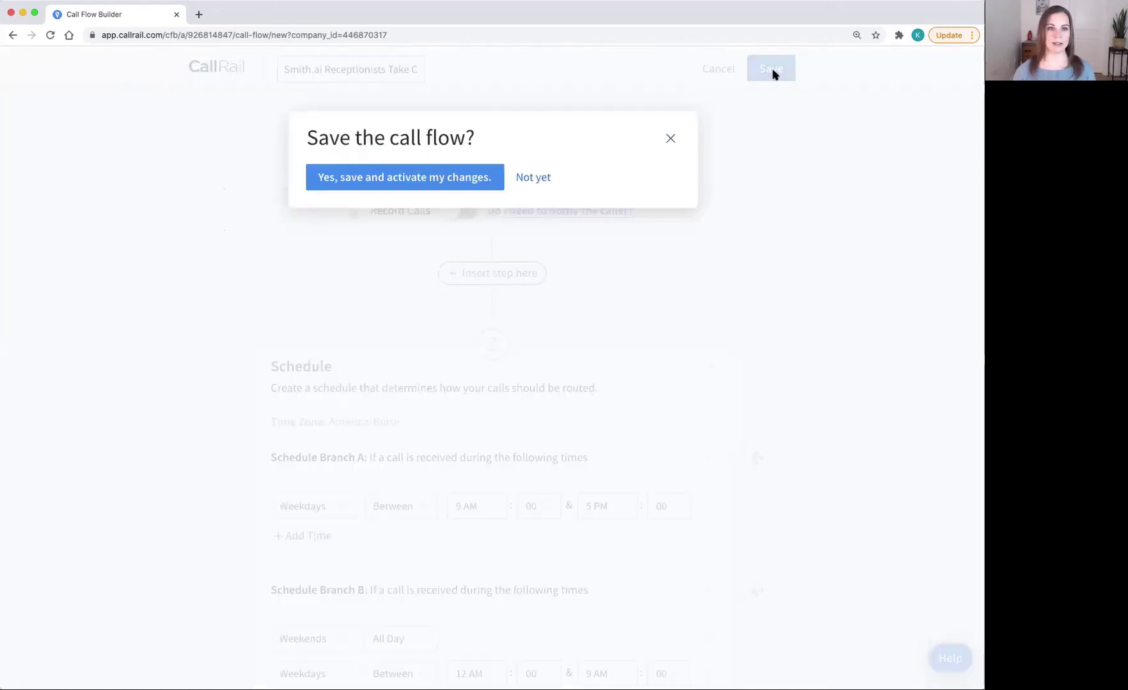
{"action": "left_click", "coordinate": [451, 176]}
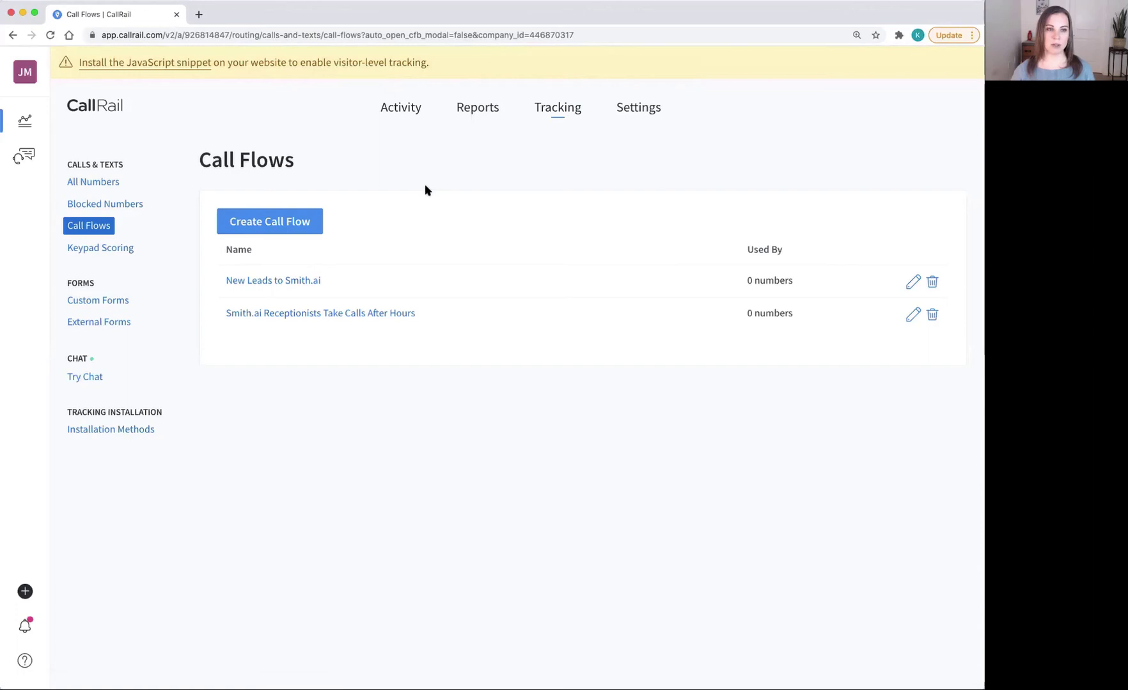
Step: Create a third blank call flow with Round Robin as its first step
{"action": "left_click", "coordinate": [311, 224]}
{"action": "left_click", "coordinate": [214, 249]}
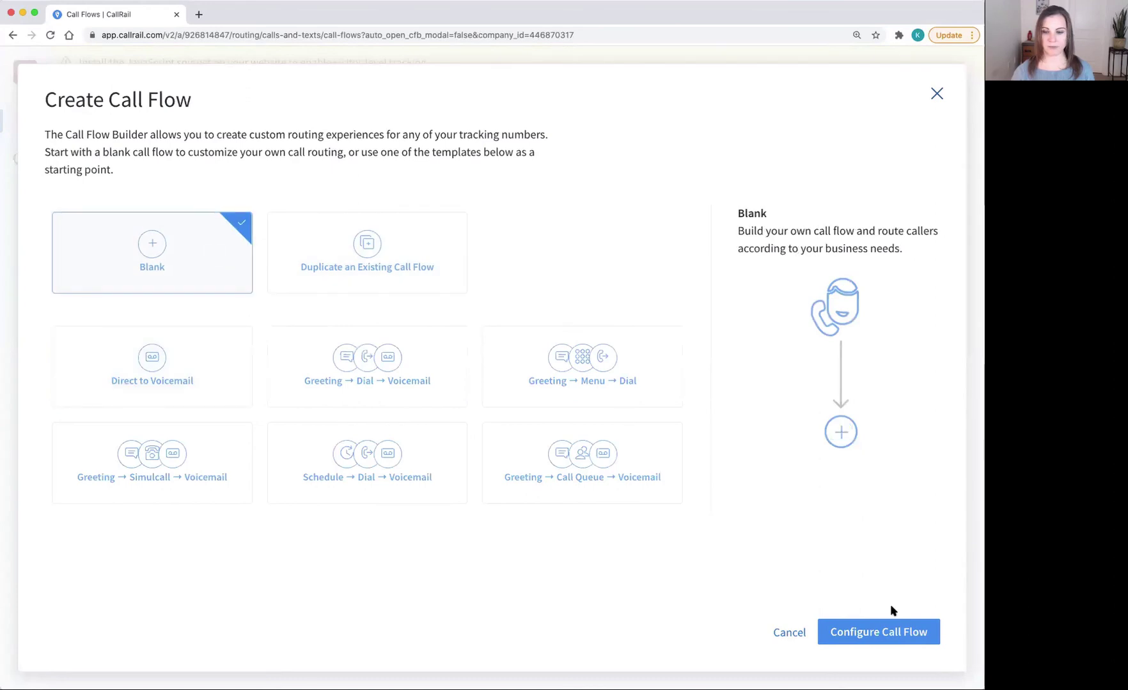
{"action": "left_click", "coordinate": [883, 630]}
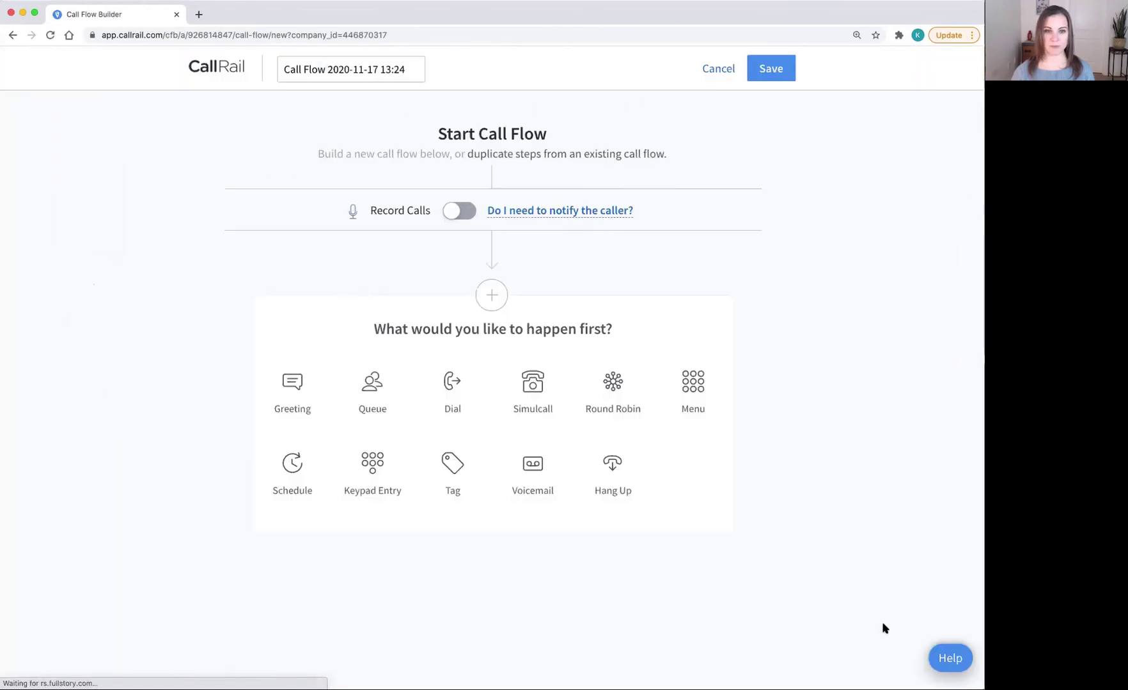
{"action": "left_click", "coordinate": [612, 382]}
{"action": "scroll", "coordinate": [594, 419], "scroll_direction": "down", "scroll_amount": 3}
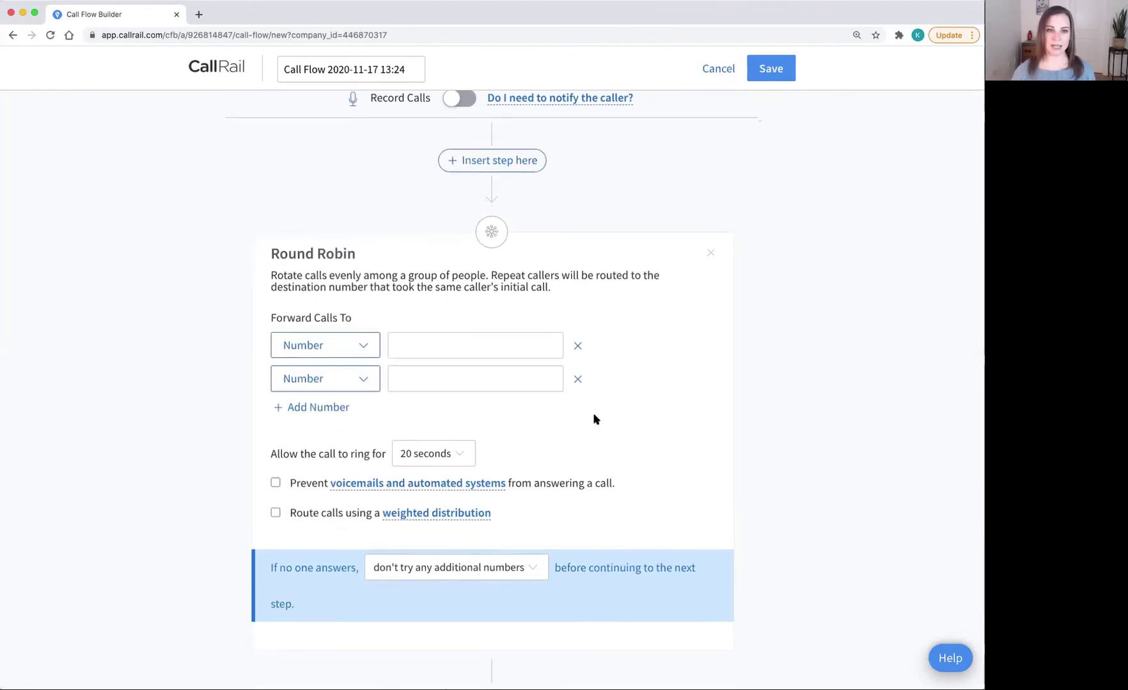
{"action": "scroll", "coordinate": [594, 418], "scroll_direction": "down", "scroll_amount": 1}
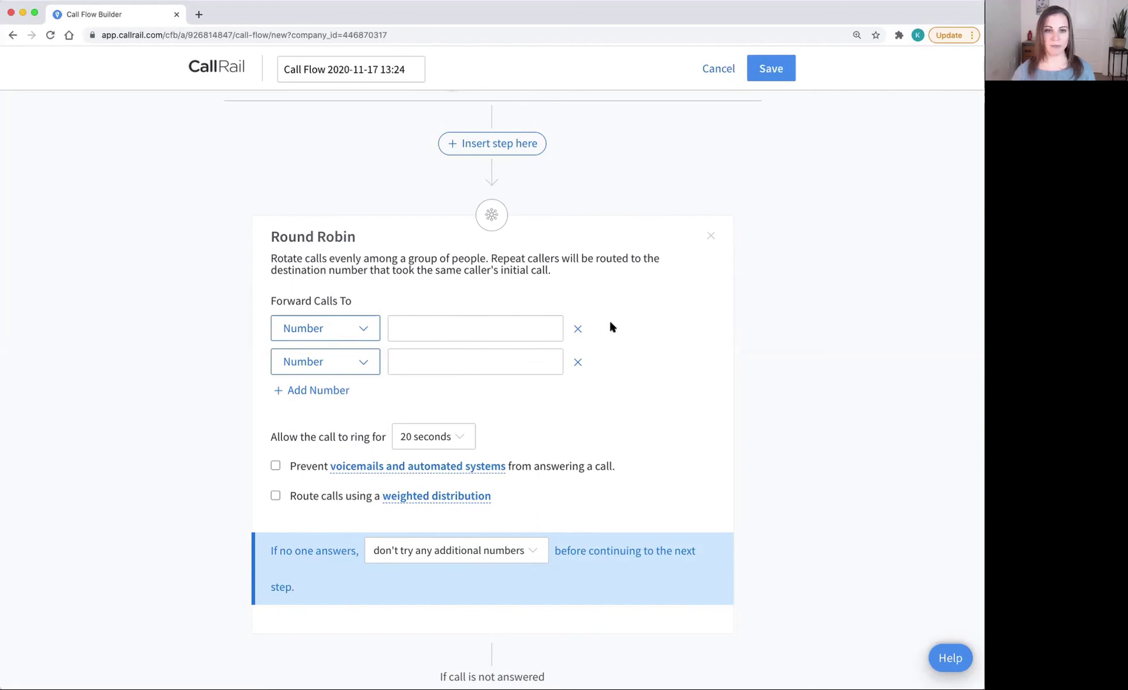
{"action": "scroll", "coordinate": [611, 327], "scroll_direction": "down", "scroll_amount": 1}
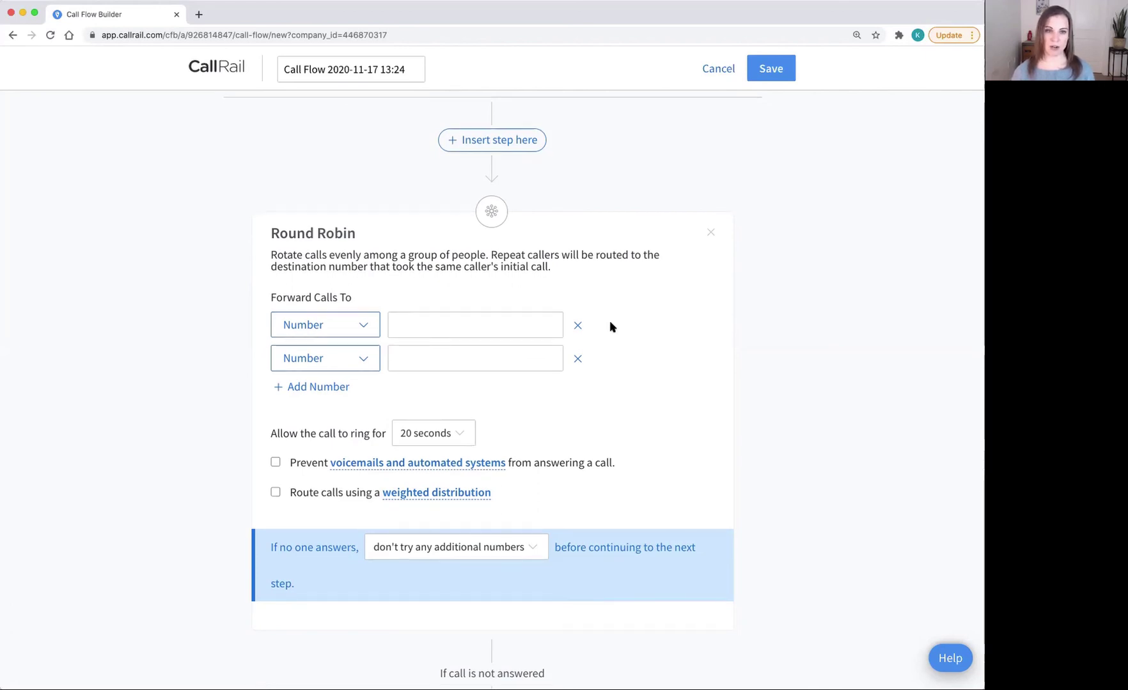
{"action": "scroll", "coordinate": [669, 272], "scroll_direction": "up", "scroll_amount": 1}
Step: Delete the Round Robin step and use Simulcall as the first step instead
{"action": "left_click", "coordinate": [712, 243]}
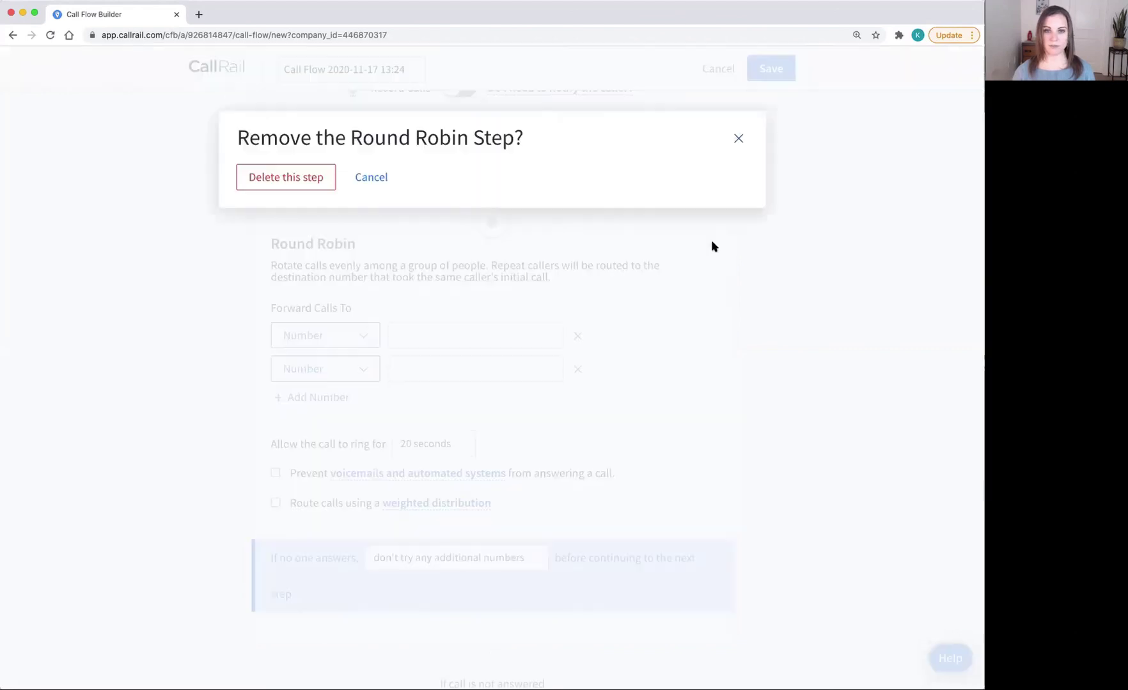
{"action": "left_click", "coordinate": [327, 189]}
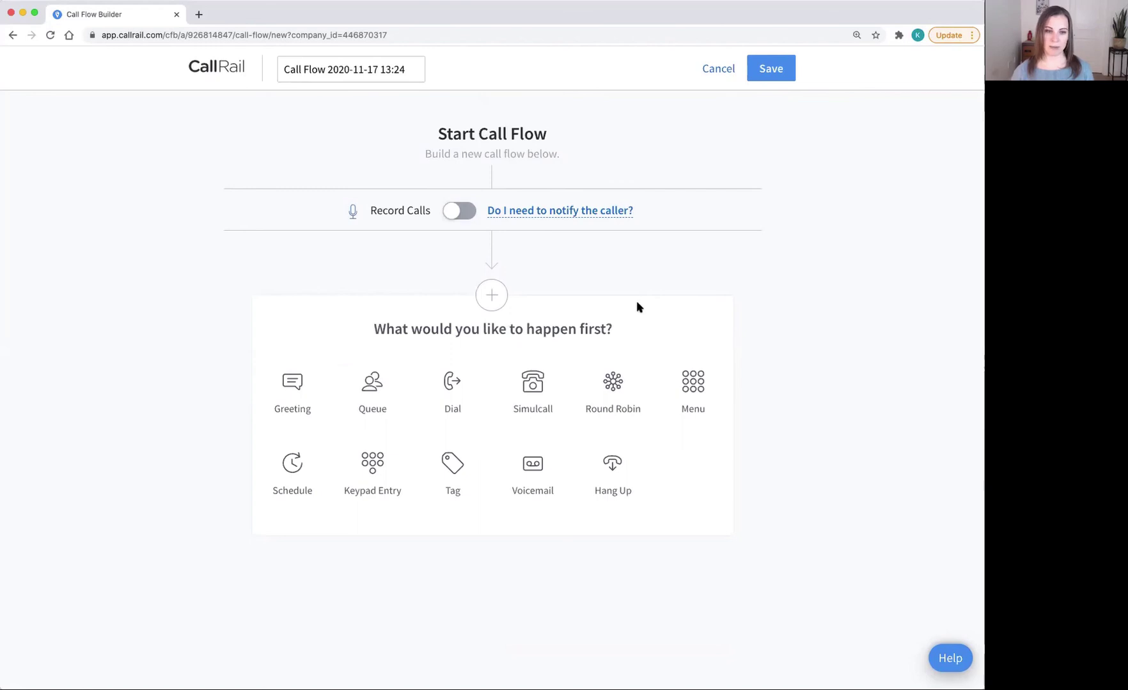
{"action": "left_click", "coordinate": [536, 387]}
{"action": "scroll", "coordinate": [623, 422], "scroll_direction": "down", "scroll_amount": 3}
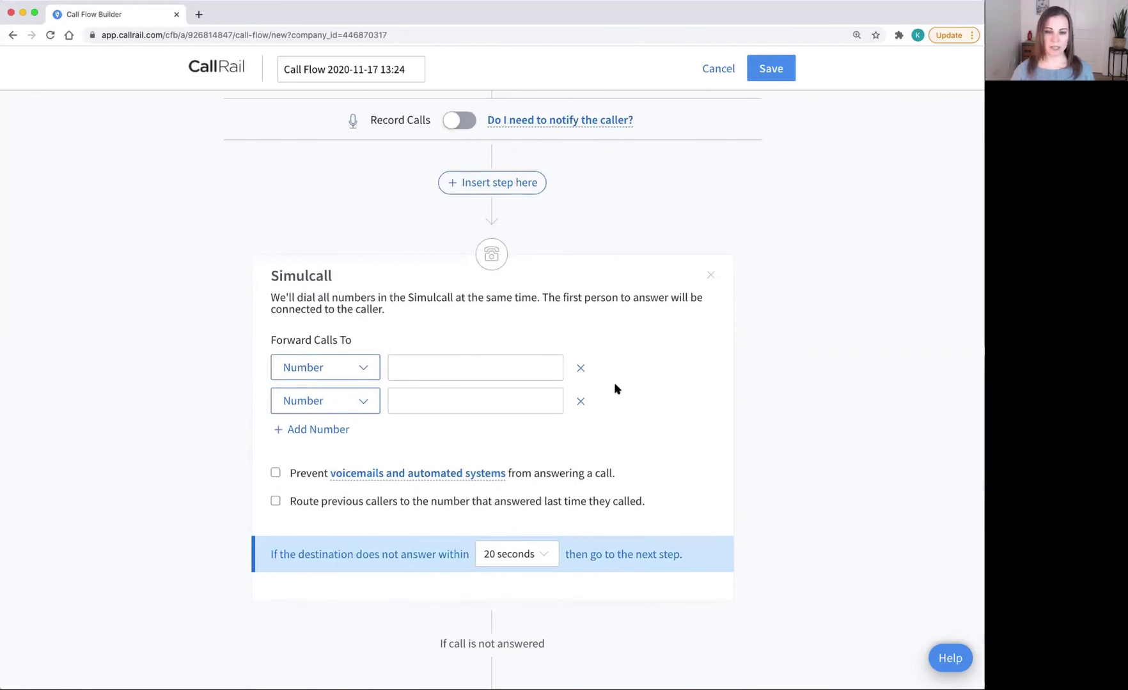
{"action": "scroll", "coordinate": [612, 452], "scroll_direction": "down", "scroll_amount": 1}
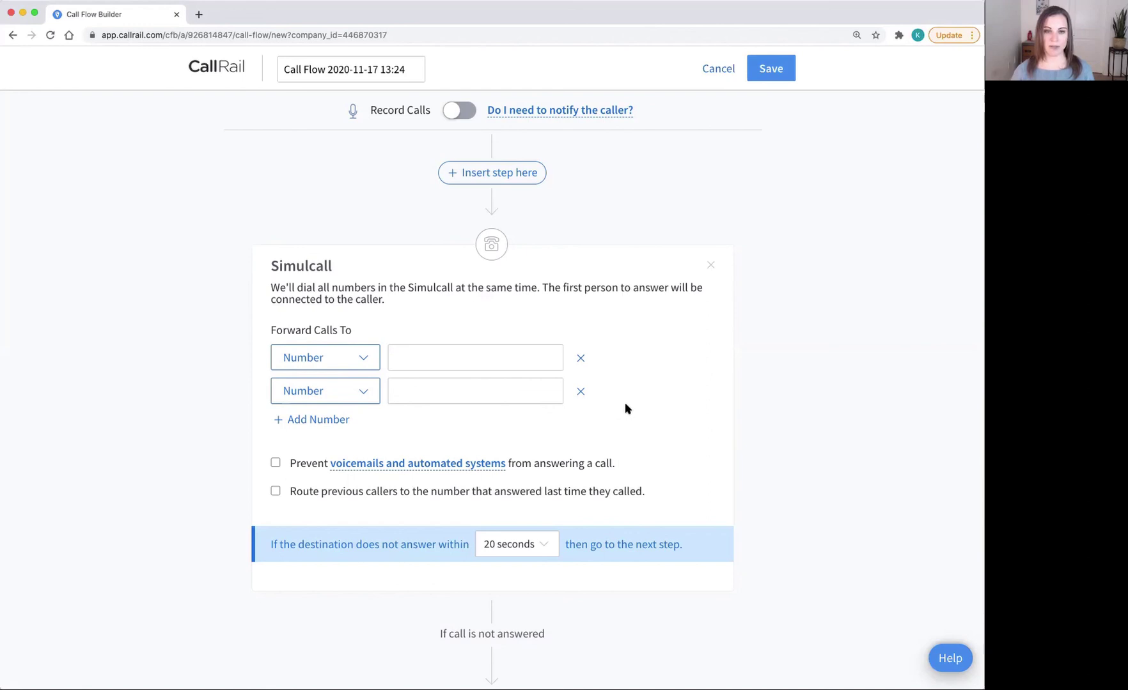
{"action": "scroll", "coordinate": [625, 409], "scroll_direction": "down", "scroll_amount": 3}
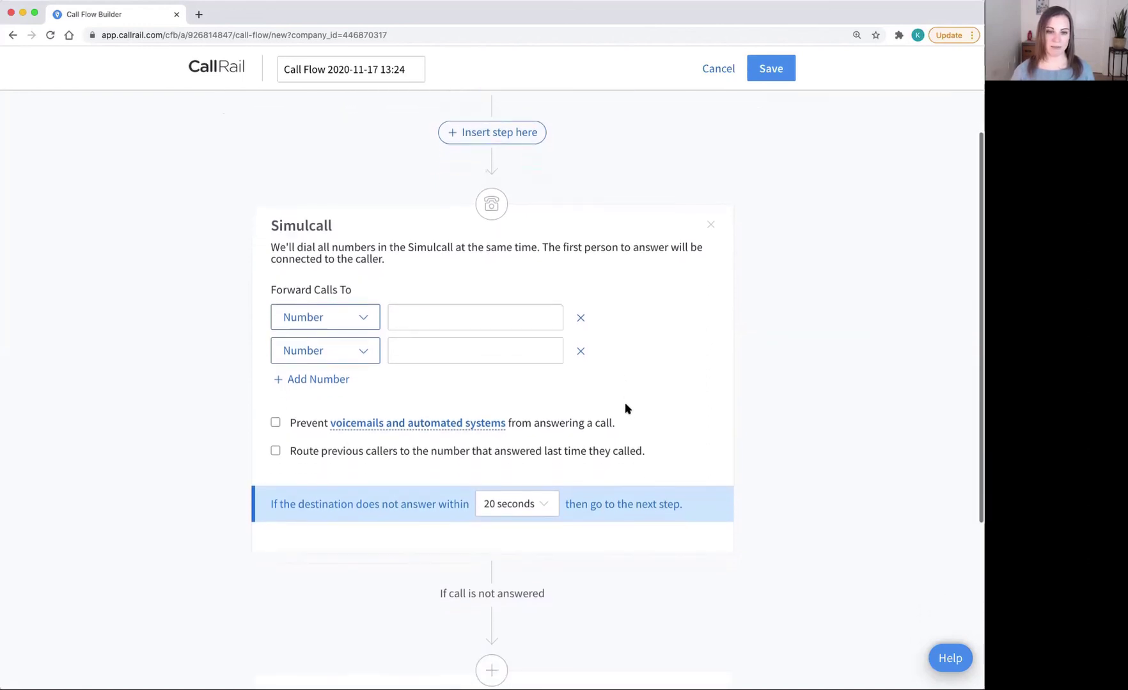
{"action": "scroll", "coordinate": [626, 409], "scroll_direction": "down", "scroll_amount": 2}
{"action": "scroll", "coordinate": [626, 409], "scroll_direction": "up", "scroll_amount": 5}
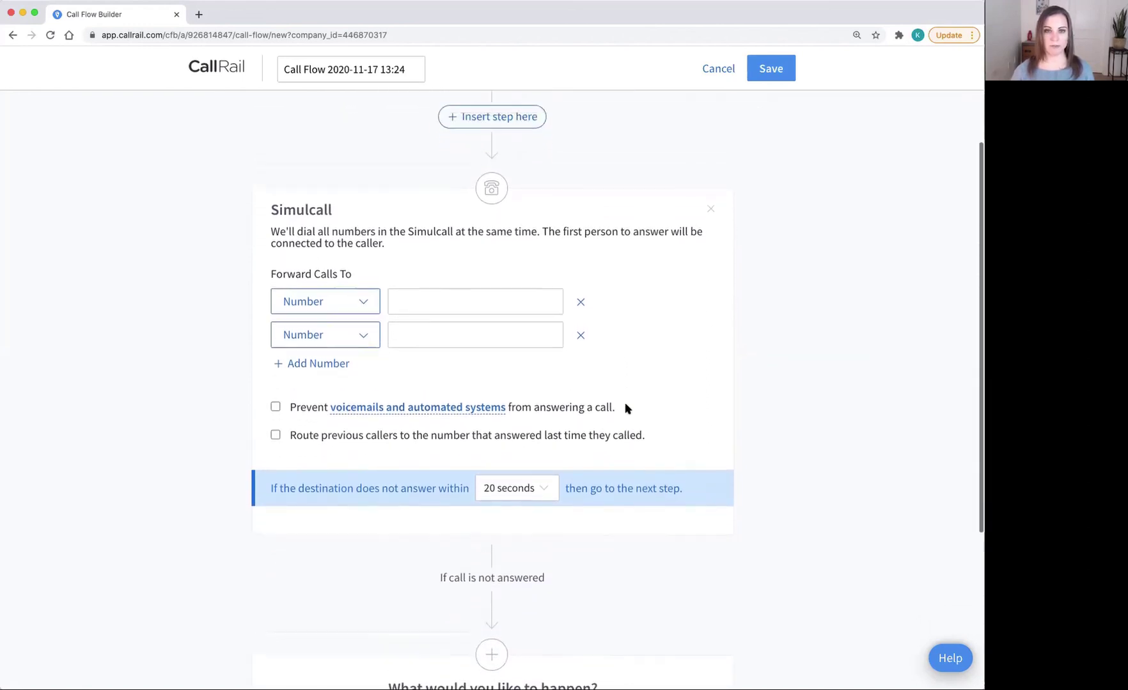
Step: Discard the draft flow and assign Google Adwords to the New Leads to Smith.ai flow
{"action": "left_click", "coordinate": [723, 68]}
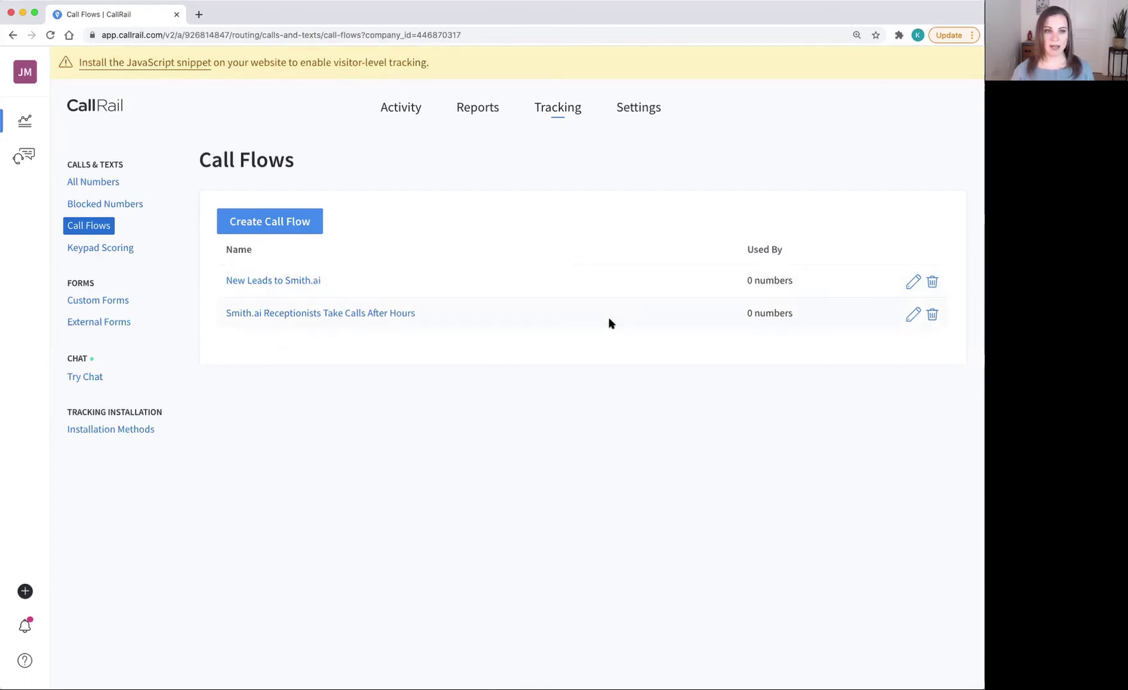
{"action": "left_click", "coordinate": [107, 186]}
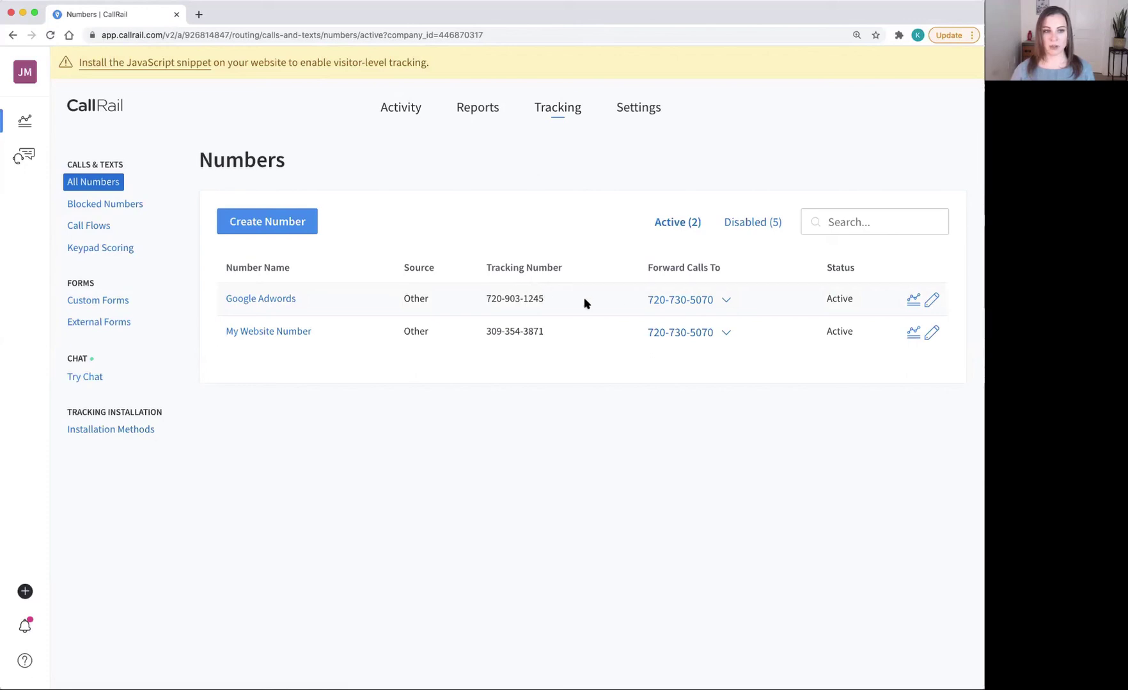
{"action": "left_click", "coordinate": [727, 300]}
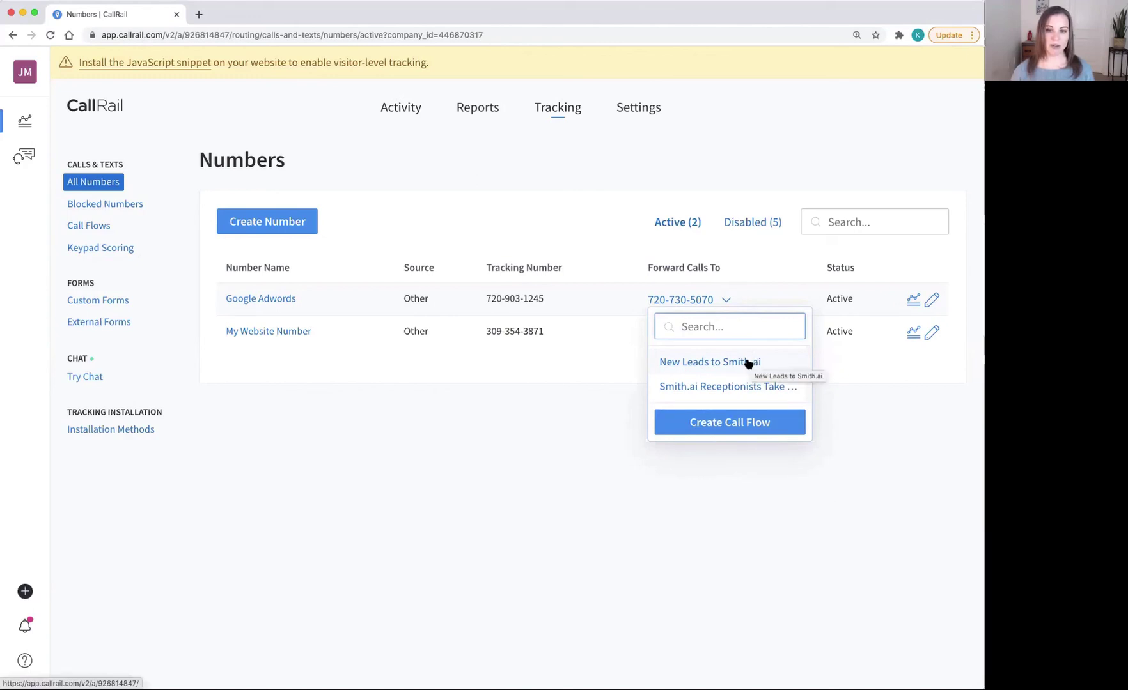
{"action": "left_click", "coordinate": [709, 362]}
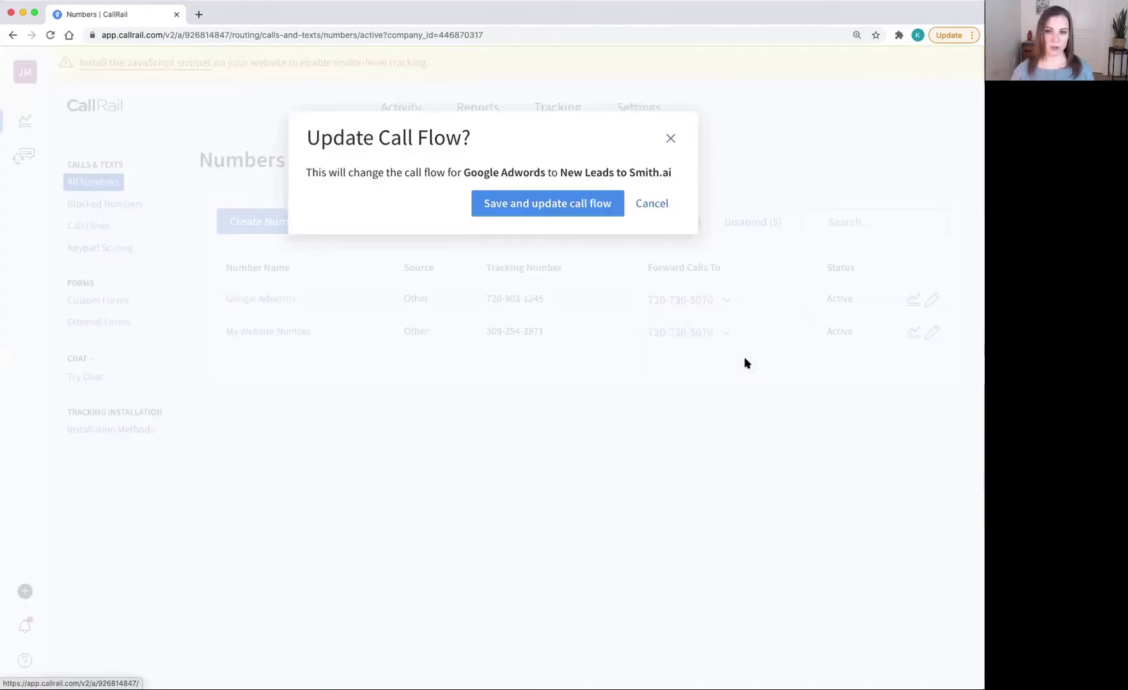
{"action": "left_click", "coordinate": [529, 209]}
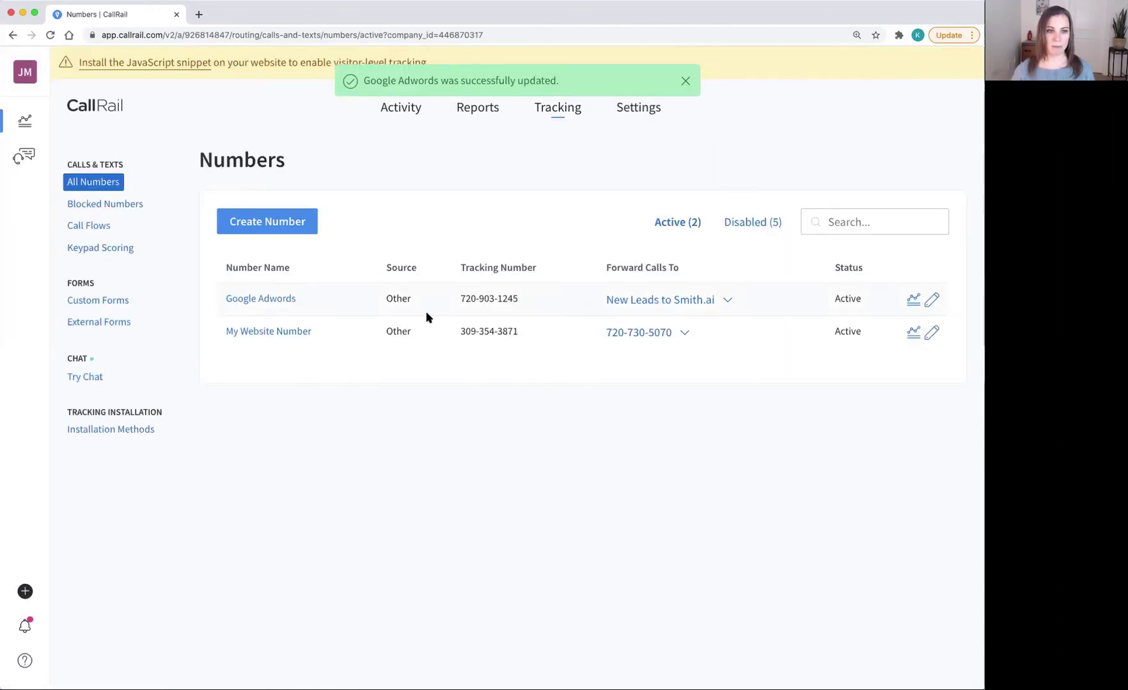
Step: Assign My Website Number to the after-hours call flow
{"action": "left_click", "coordinate": [663, 331]}
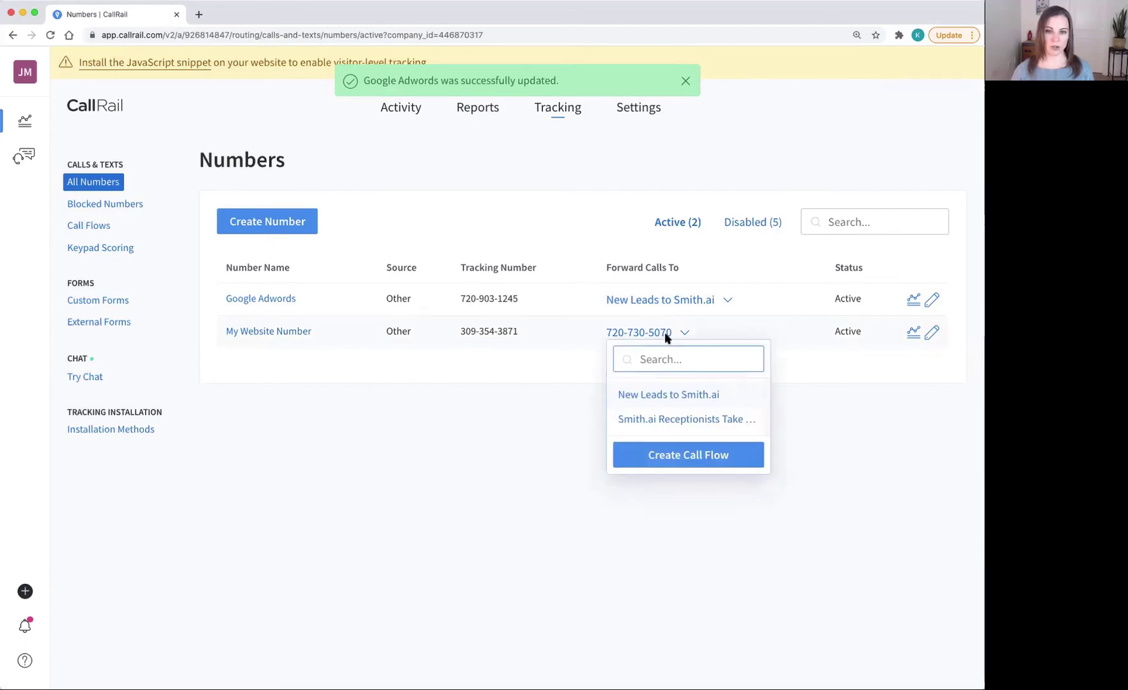
{"action": "left_click", "coordinate": [675, 420]}
{"action": "left_click", "coordinate": [558, 223]}
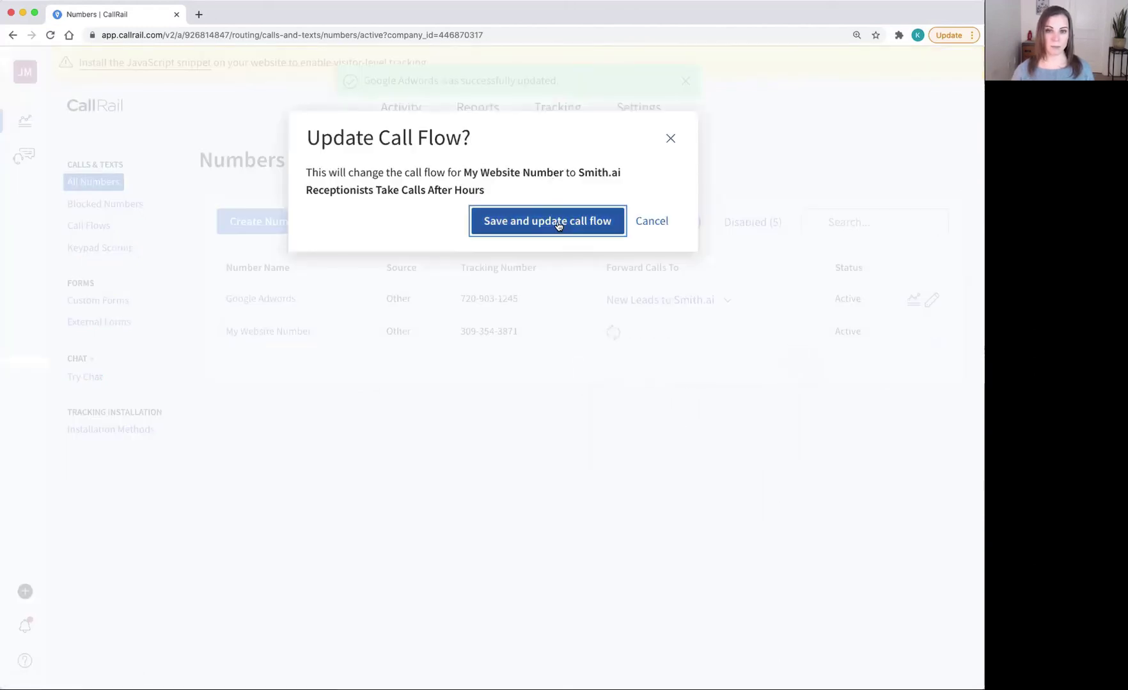